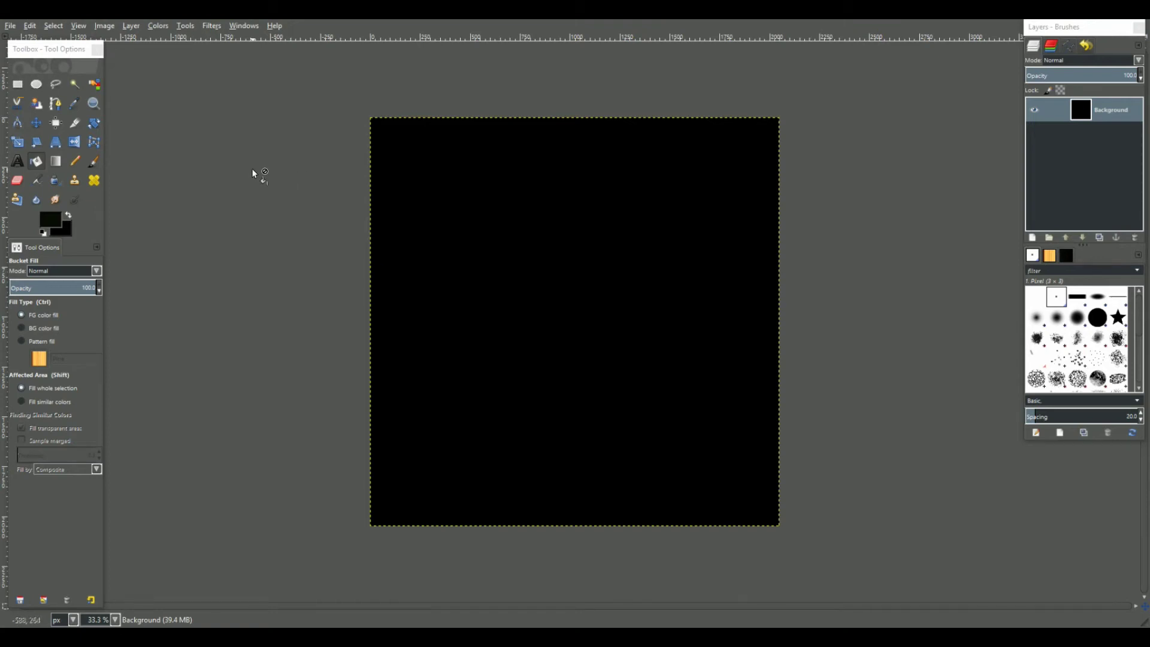
- Create a new 2048×2048 image and maximise its window
click(10, 26)
click(24, 38)
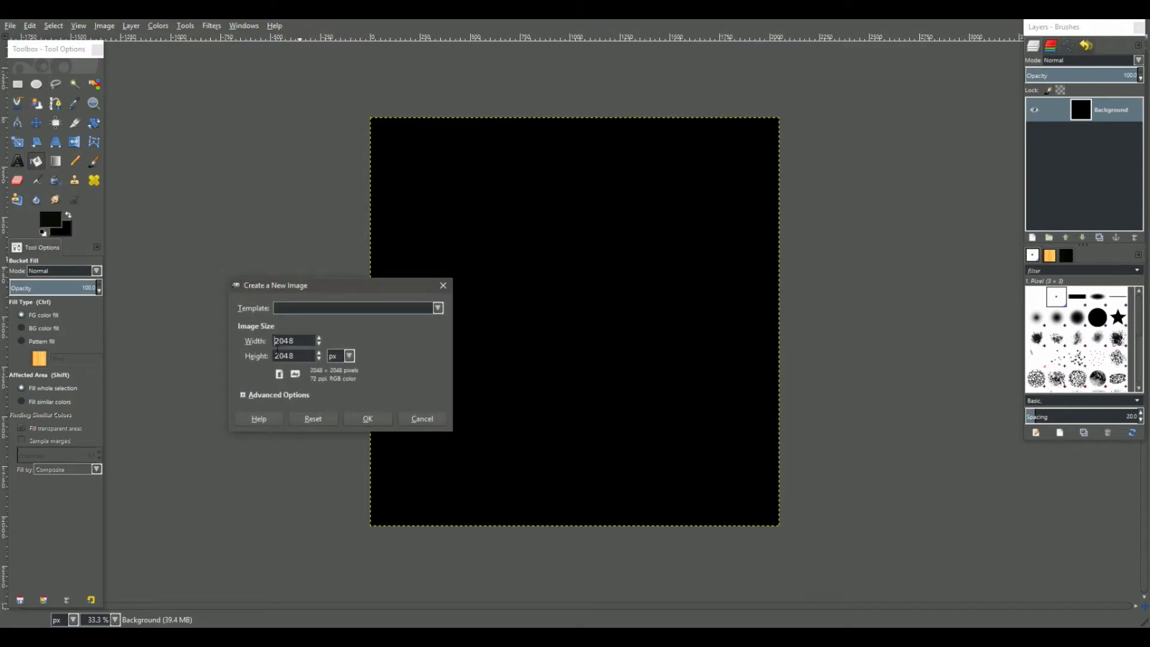
click(367, 419)
click(409, 32)
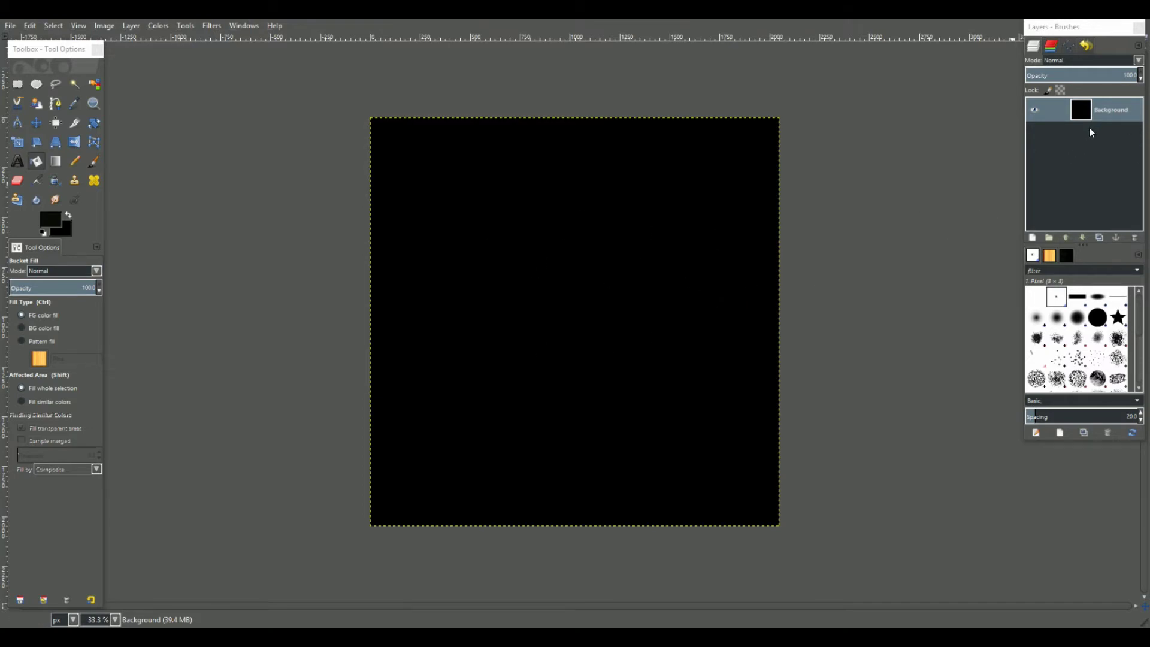
- Add a transparent layer above the Background and hide the black Background layer
click(1034, 238)
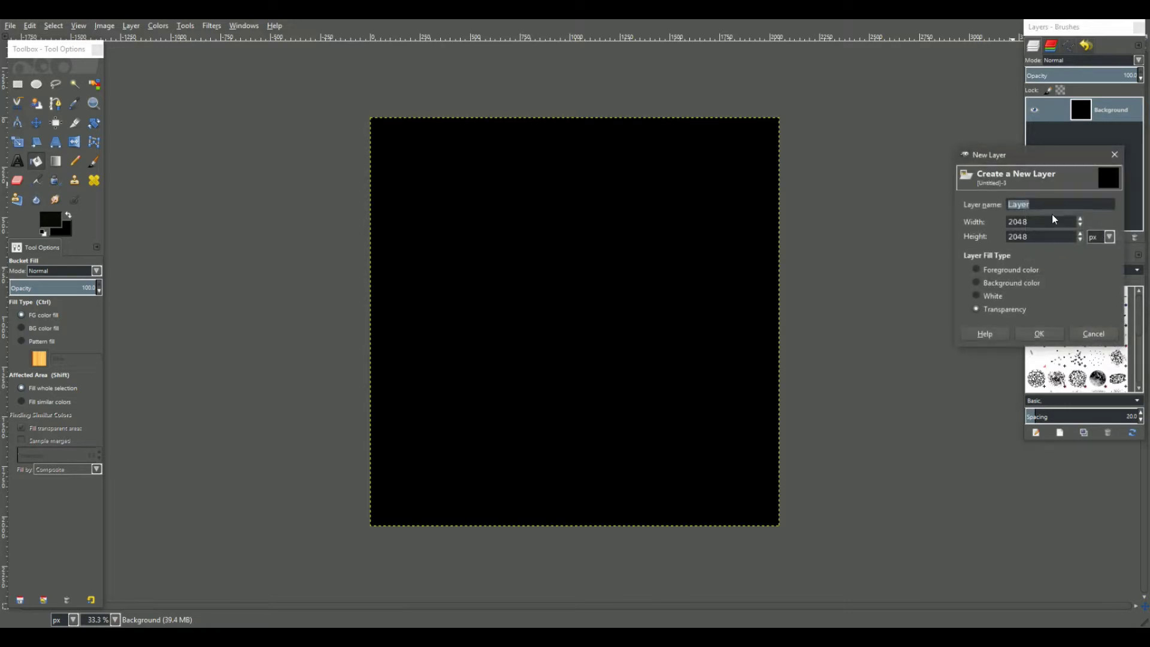
click(1042, 333)
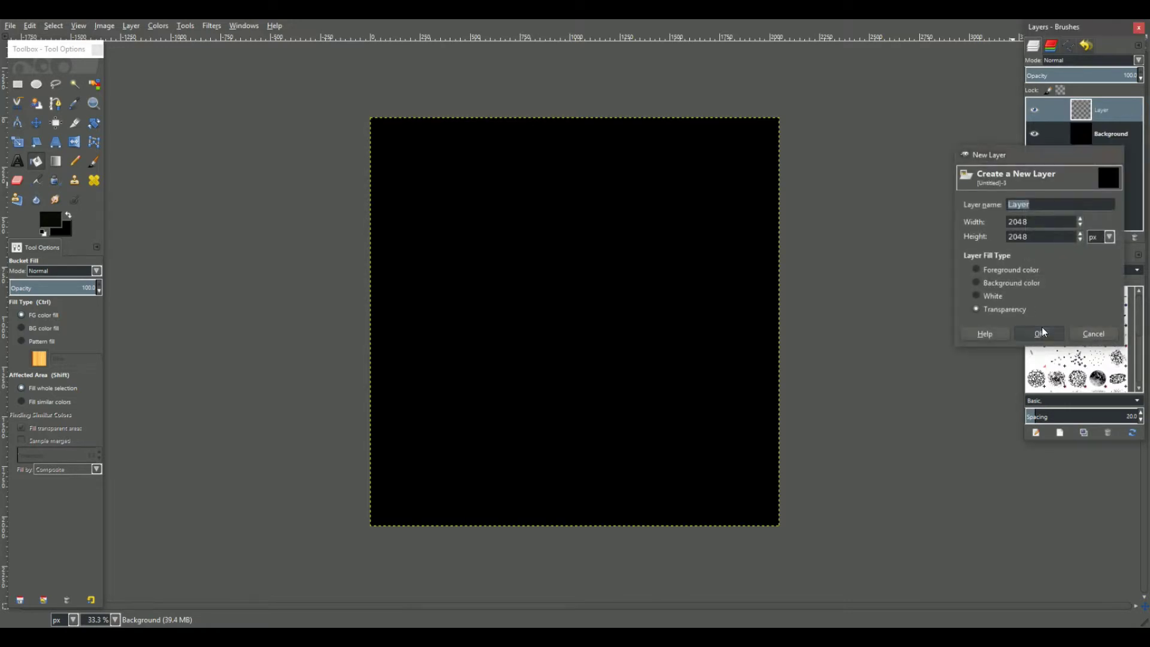
click(1033, 134)
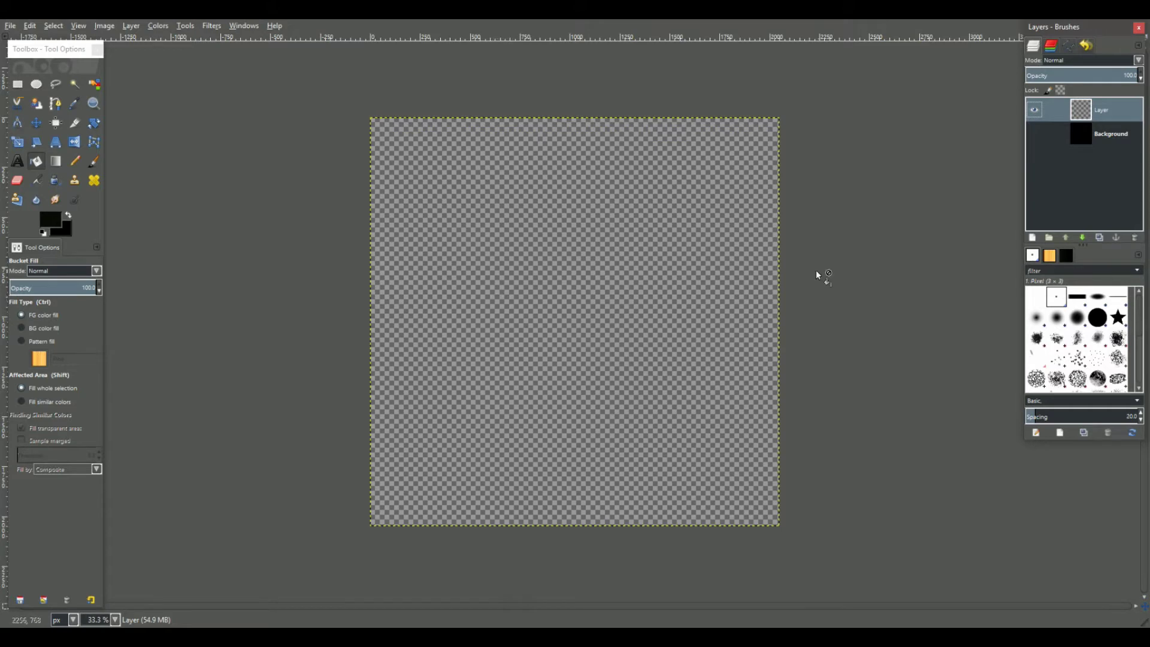
- Set the image grid spacing to 512 pixels in Configure Grid
click(104, 25)
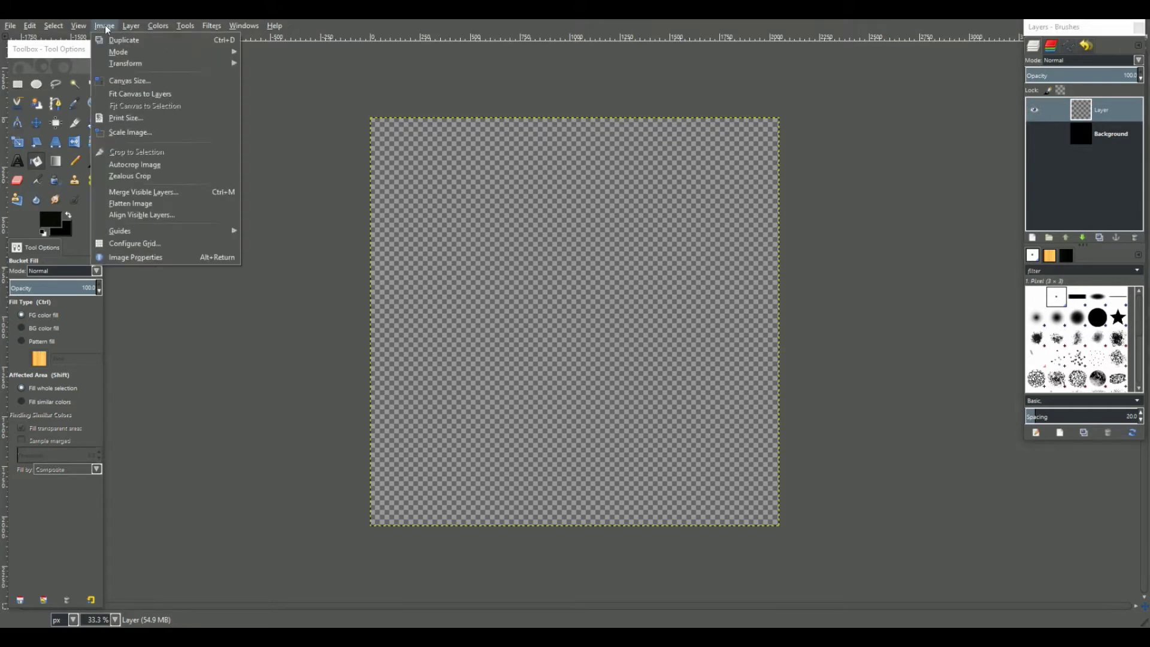
click(118, 243)
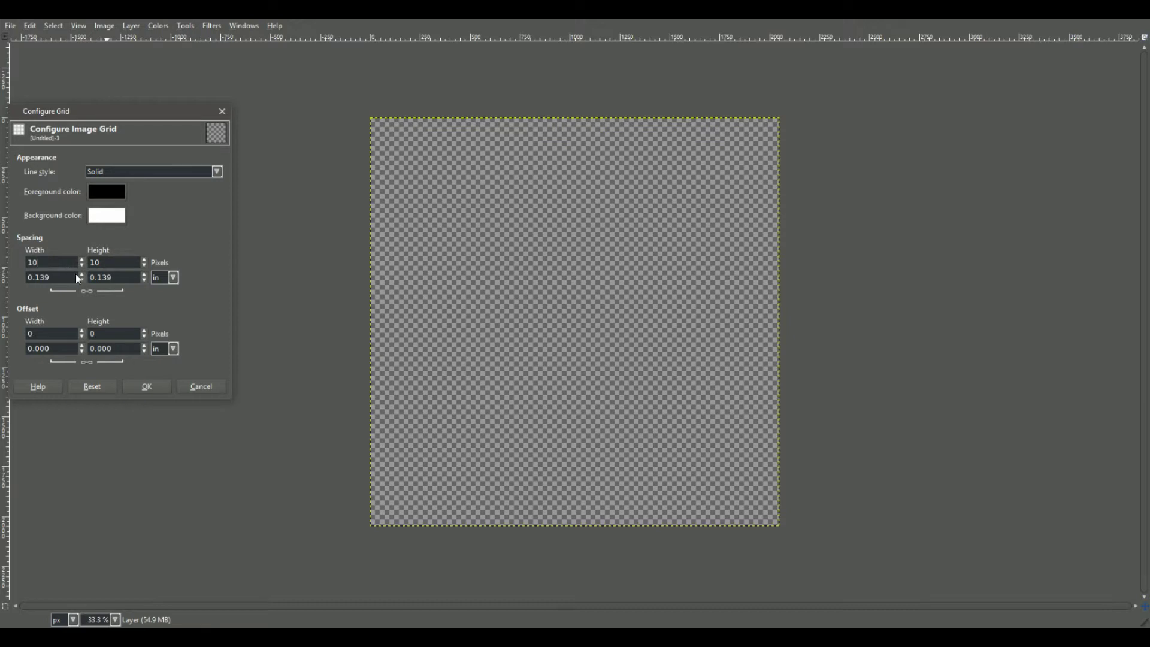
key(BackSpace)
key(BackSpace)
text(512)
click(152, 385)
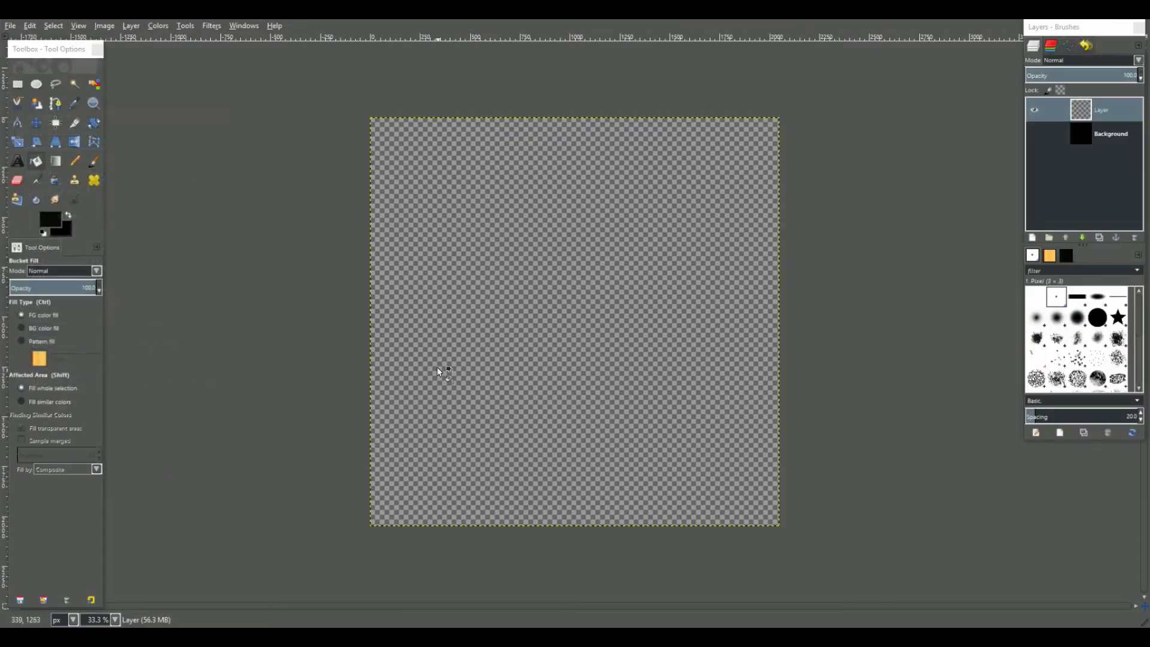
click(105, 25)
click(78, 25)
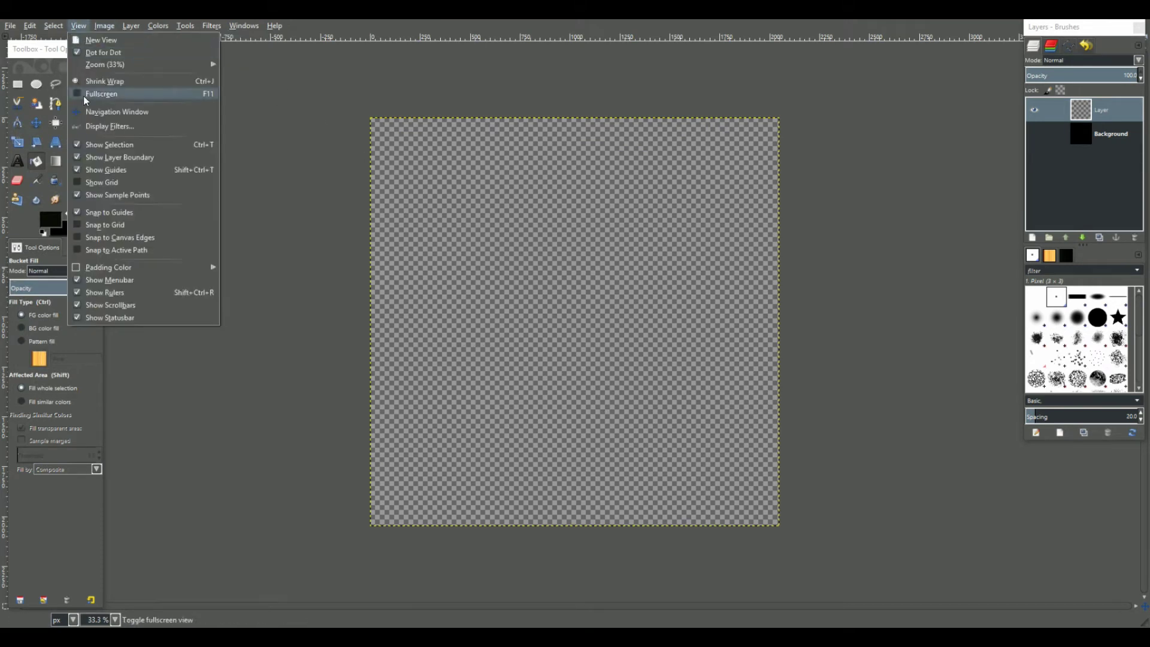
- Show the 512-pixel grid, adjust the canvas view, and switch to Rectangle Select
click(79, 182)
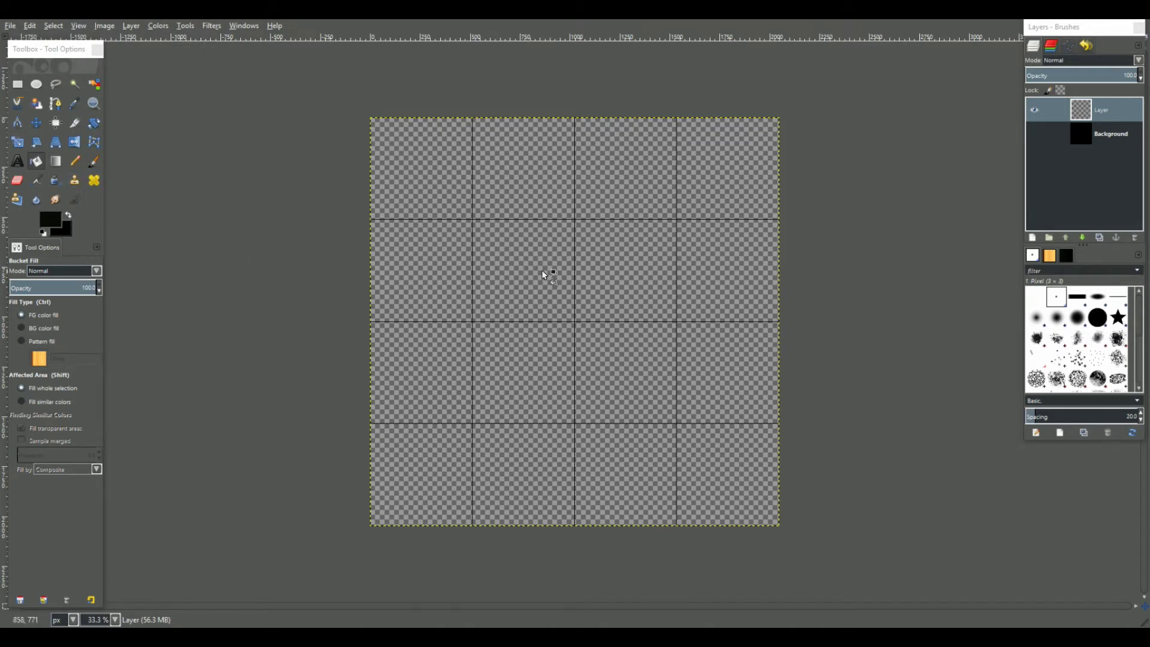
scroll(543, 279, up, 2)
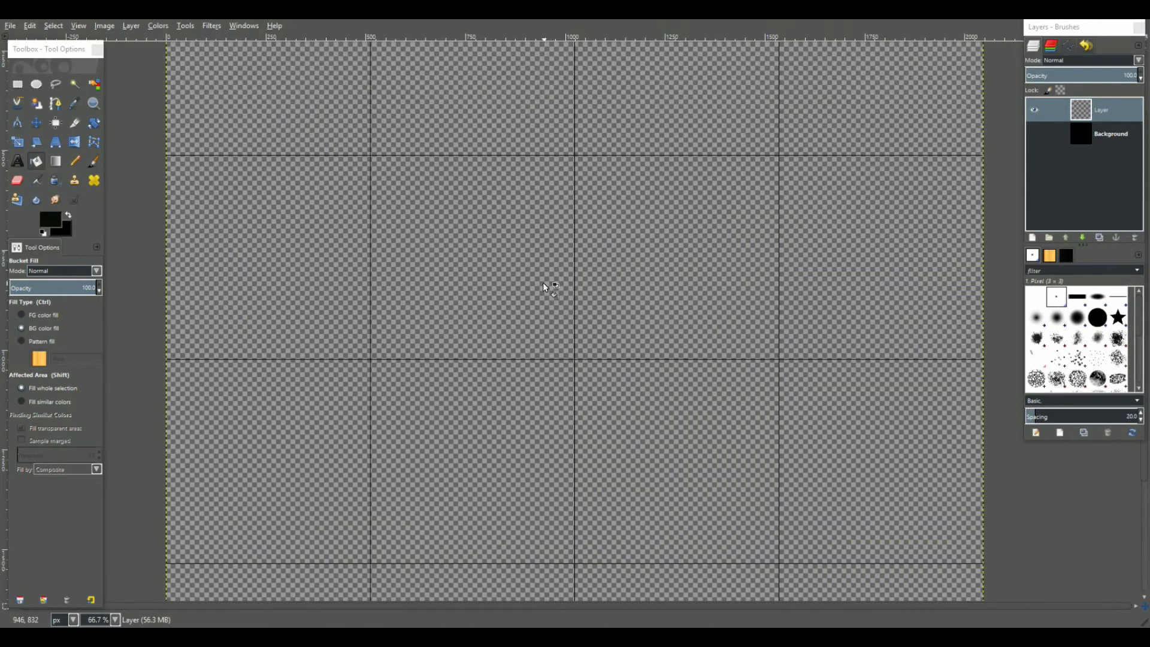
scroll(544, 282, down, 1)
drag(544, 283, 577, 376)
scroll(558, 369, up, 2)
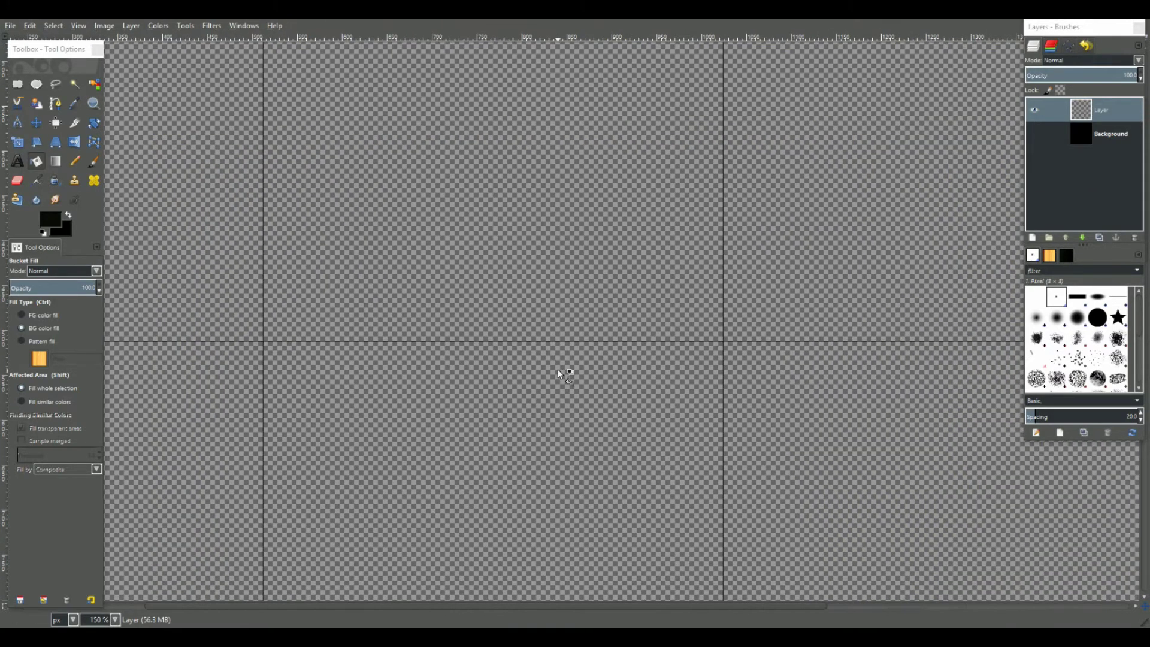
scroll(558, 368, down, 2)
drag(543, 348, 527, 326)
scroll(524, 322, up, 1)
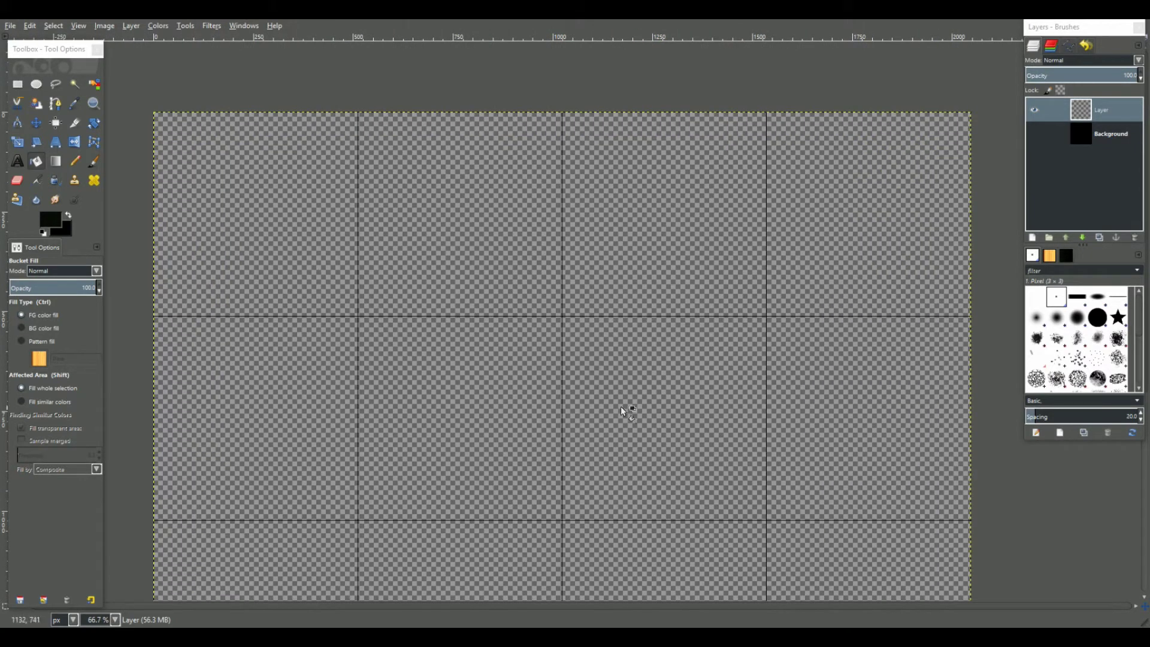
key(r)
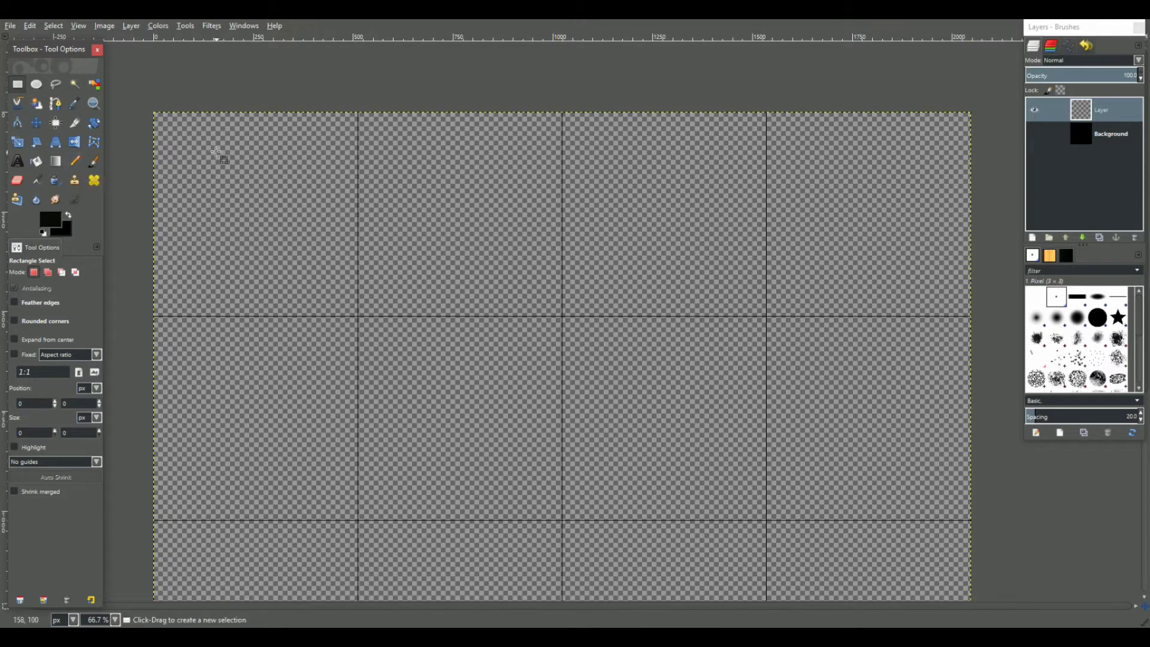
- Drag a rectangle selection across the top-left grid cells, widening its left and right edges
drag(217, 154, 527, 280)
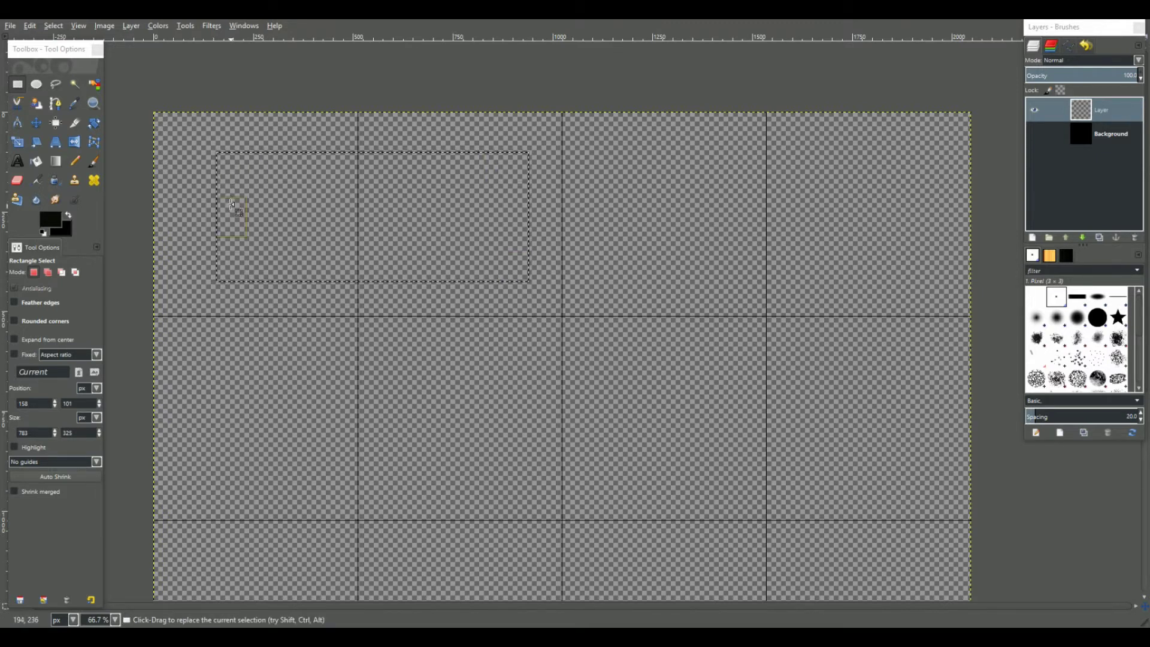
drag(240, 207, 198, 212)
drag(513, 223, 535, 213)
drag(205, 215, 194, 218)
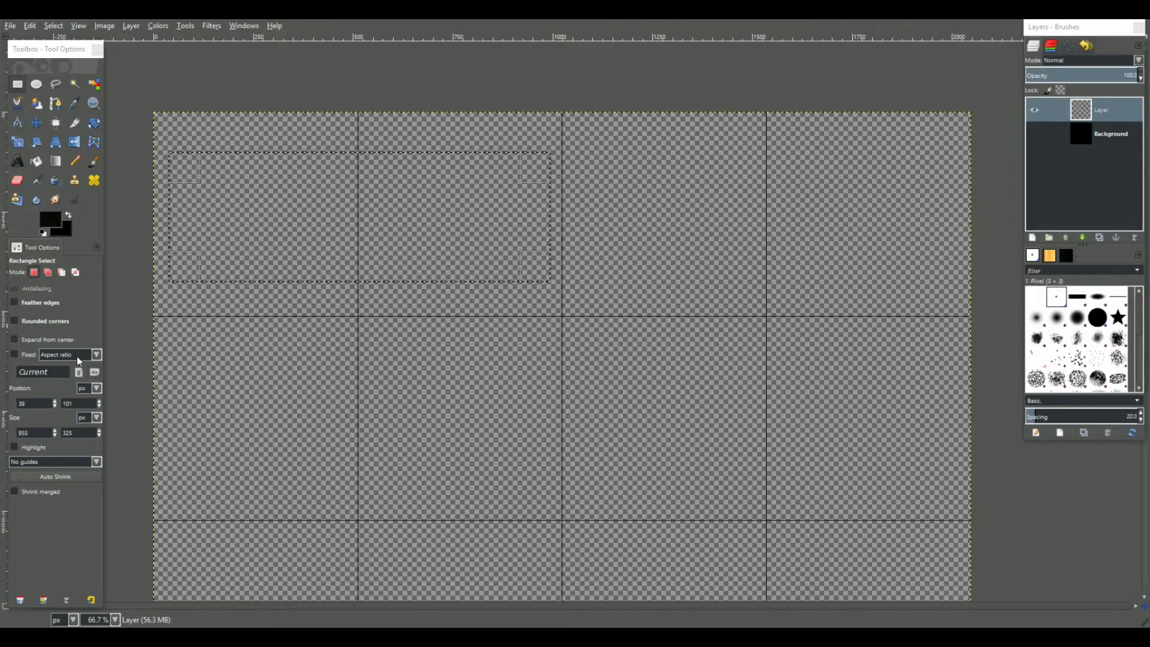
- Enable rounded corners with radius 100 and adjust the edges to about 955×322 pixels
click(12, 323)
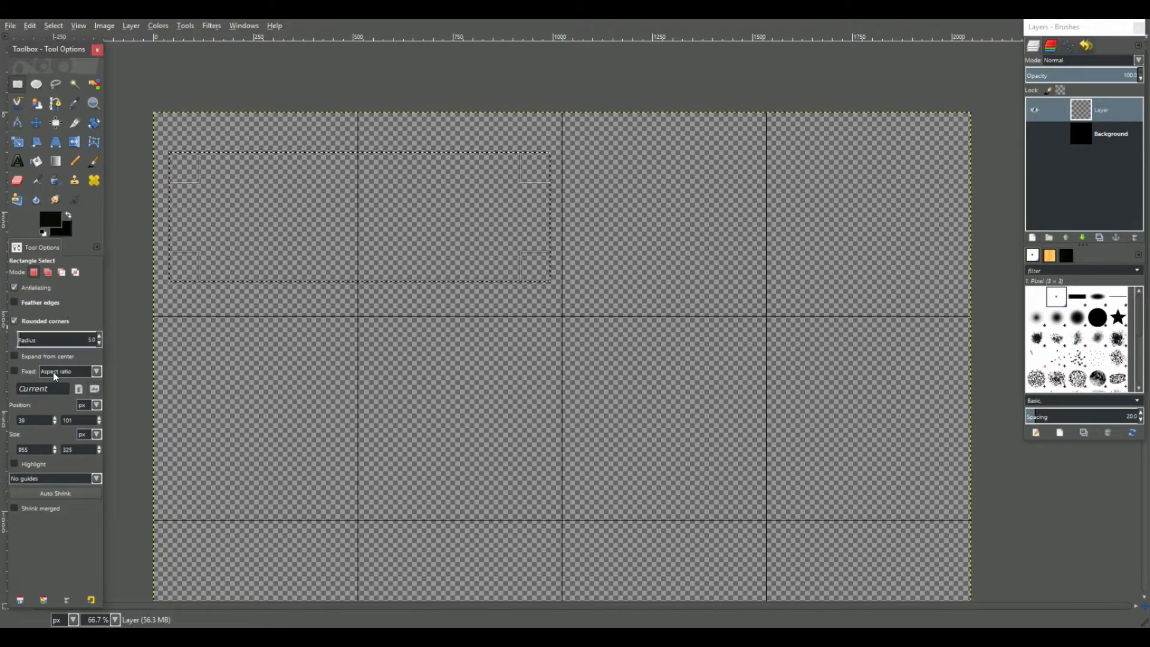
drag(100, 336, 101, 336)
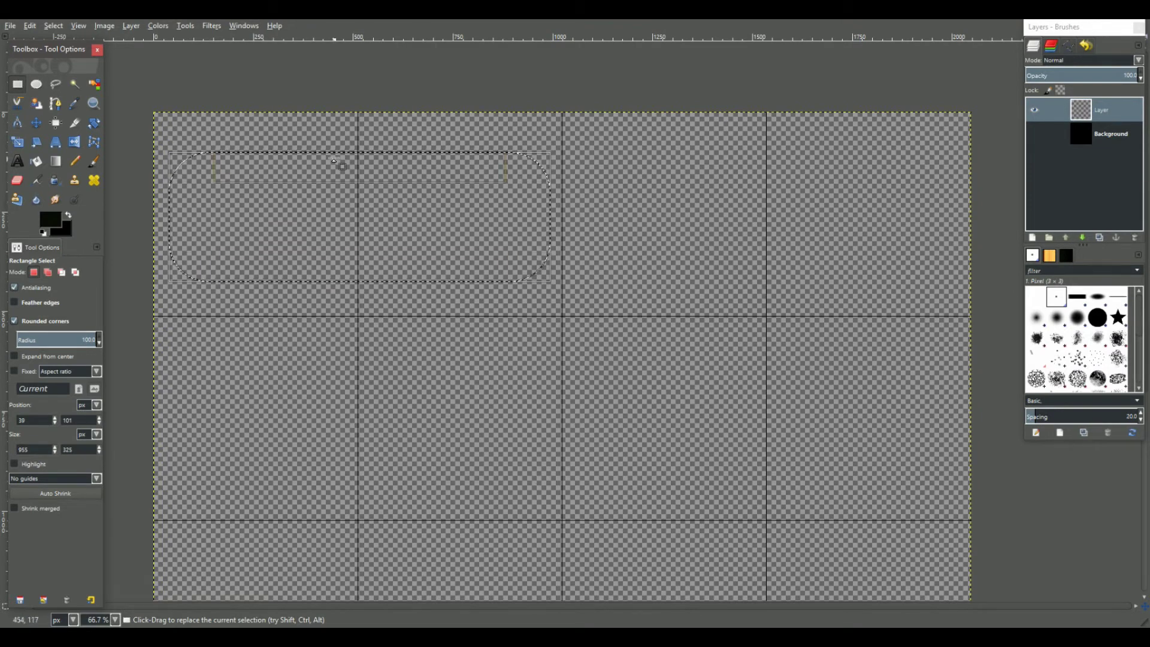
drag(346, 167, 316, 198)
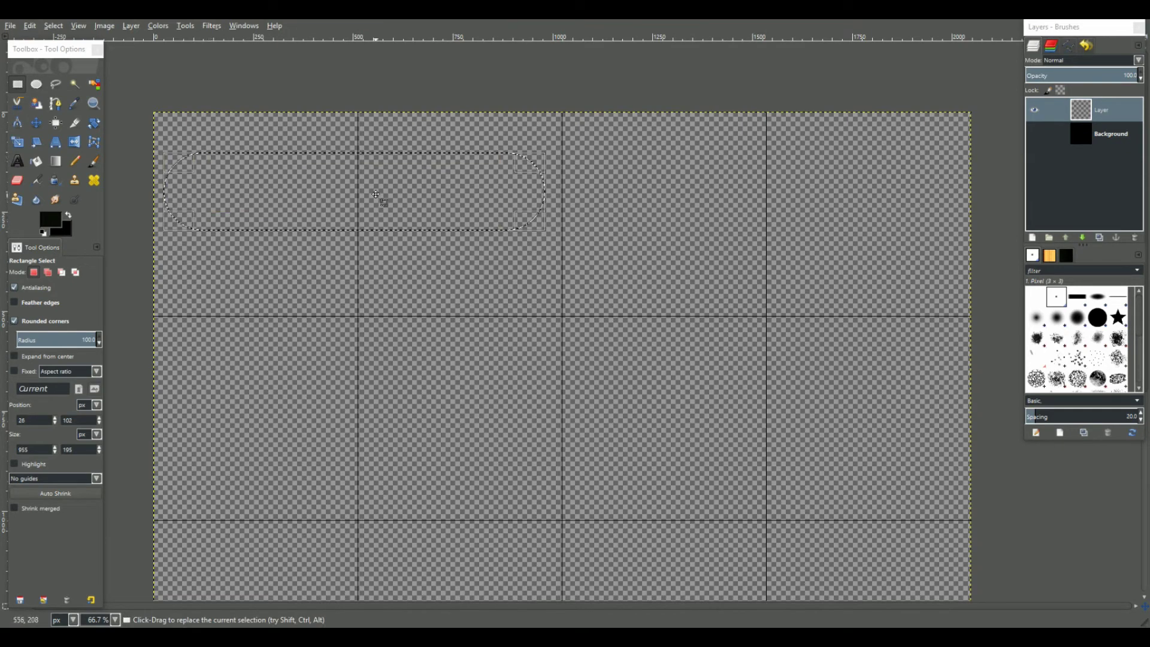
drag(346, 173, 351, 143)
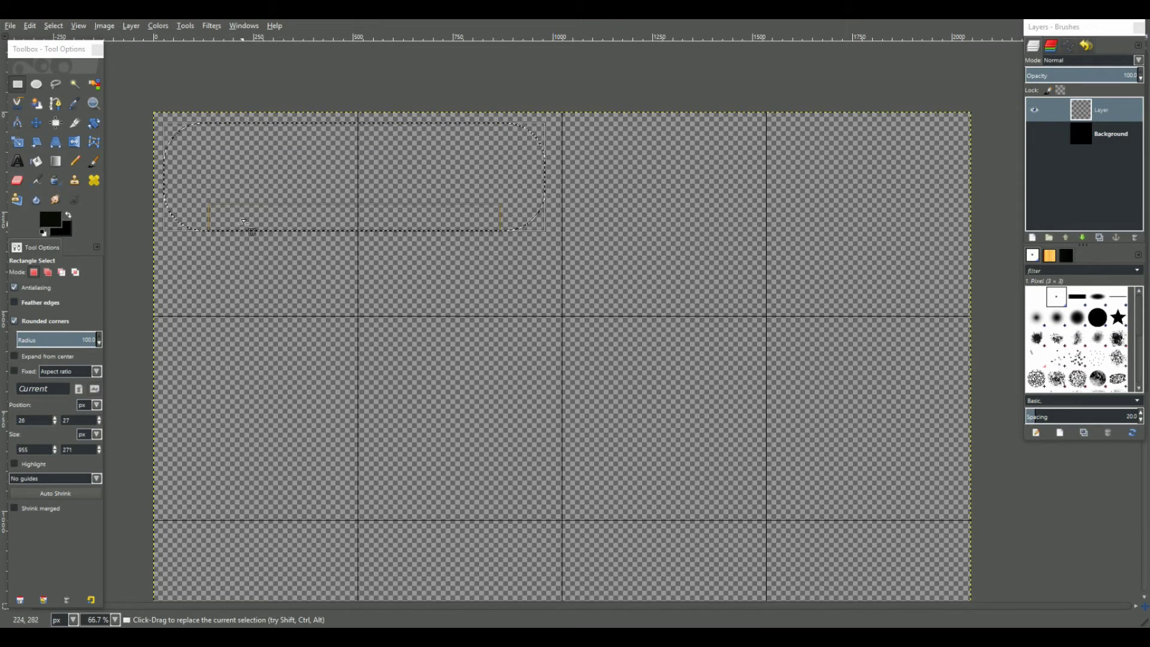
drag(305, 215, 303, 235)
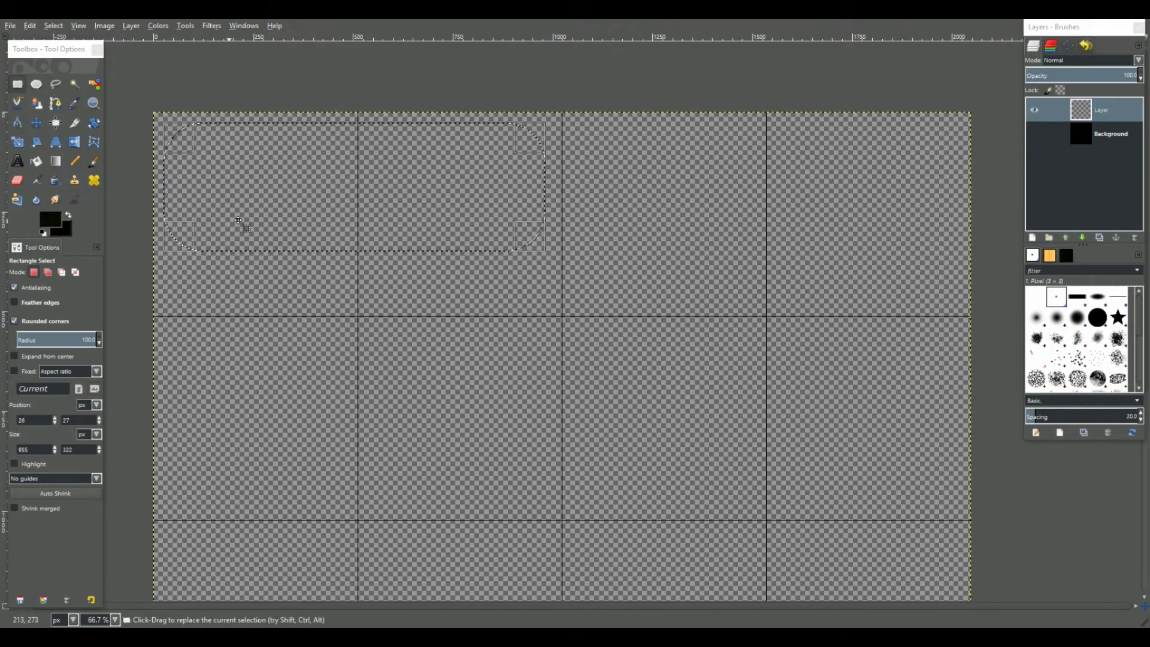
- Choose the Blend tool and set the foreground colour to medium blue
click(55, 161)
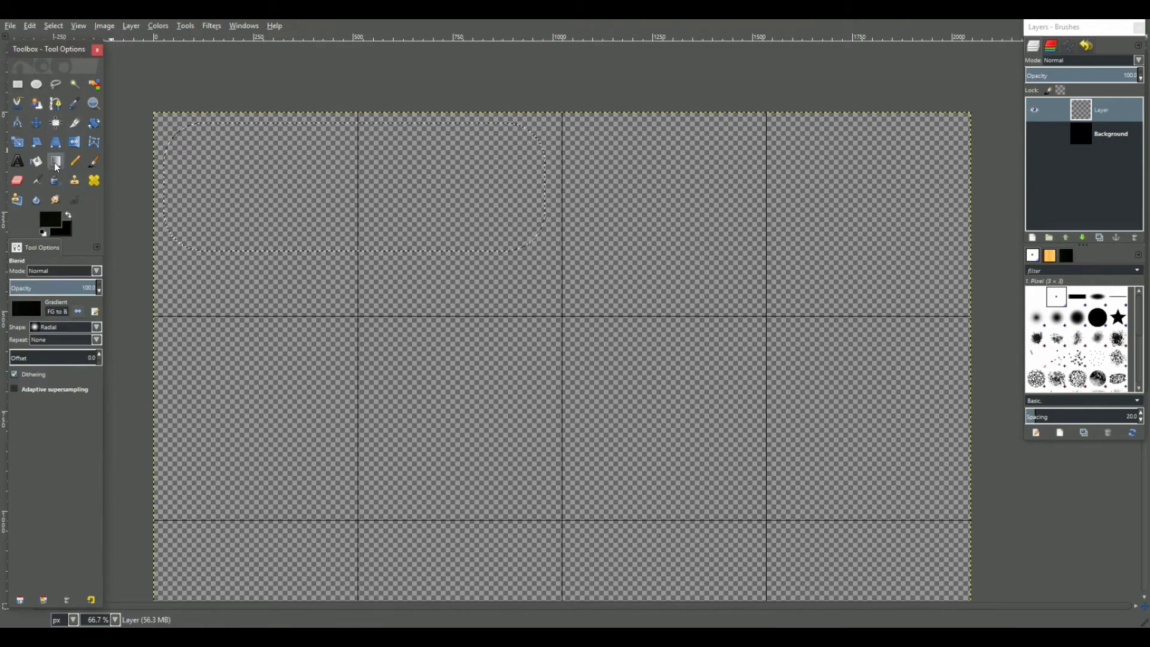
click(53, 222)
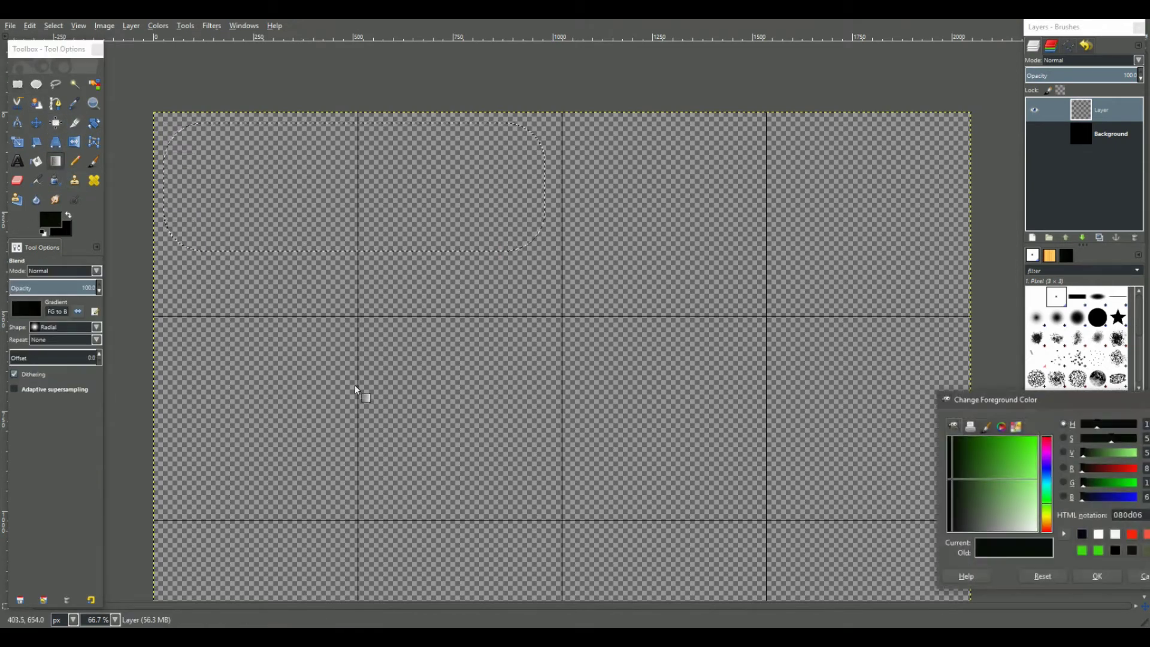
click(1048, 479)
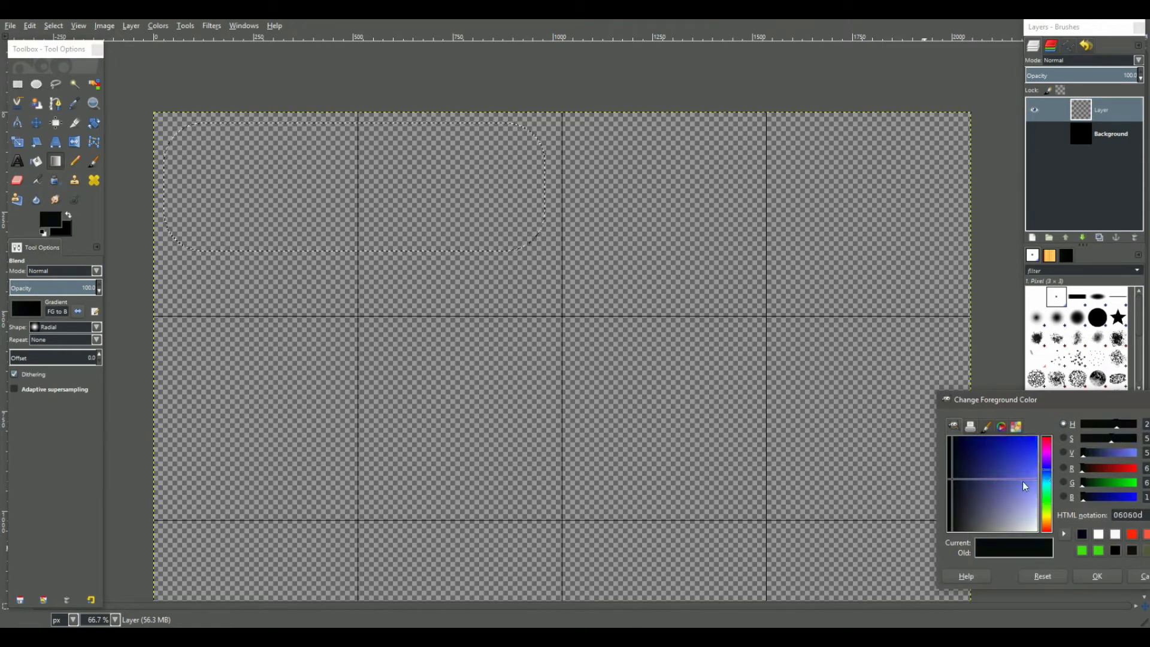
mouse_move(1019, 484)
mouse_down()
mouse_move(1016, 467)
mouse_move(1006, 479)
mouse_move(1027, 469)
mouse_up()
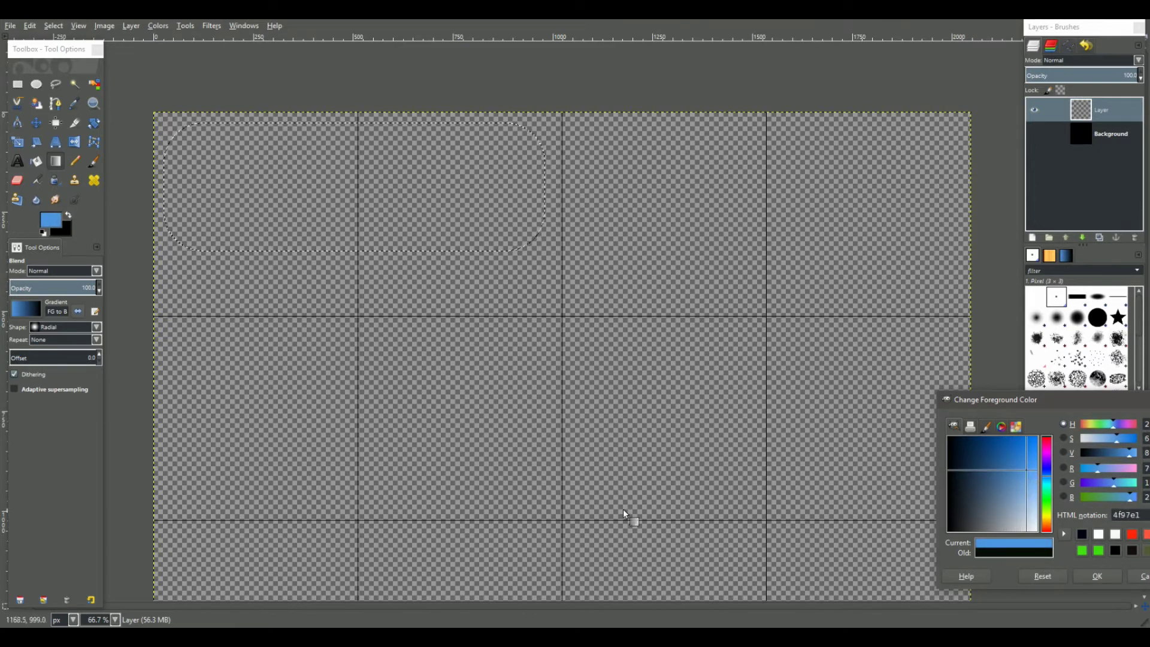
- Set the background colour to dark purple 332c3d and the gradient shape to Linear
click(66, 230)
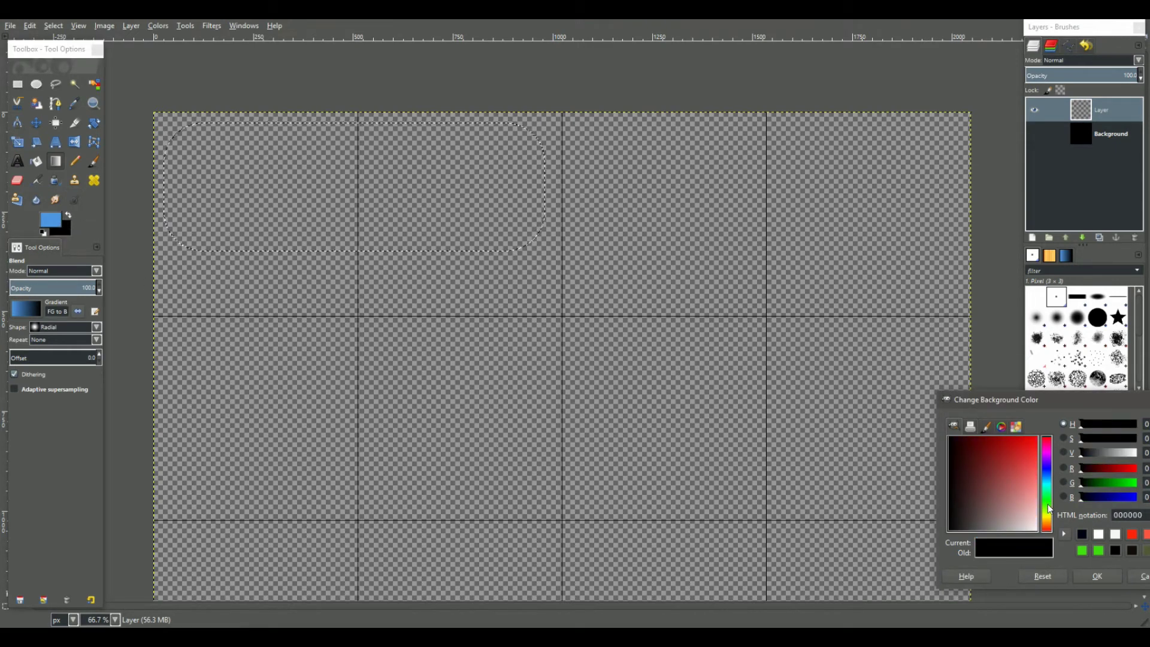
click(1047, 472)
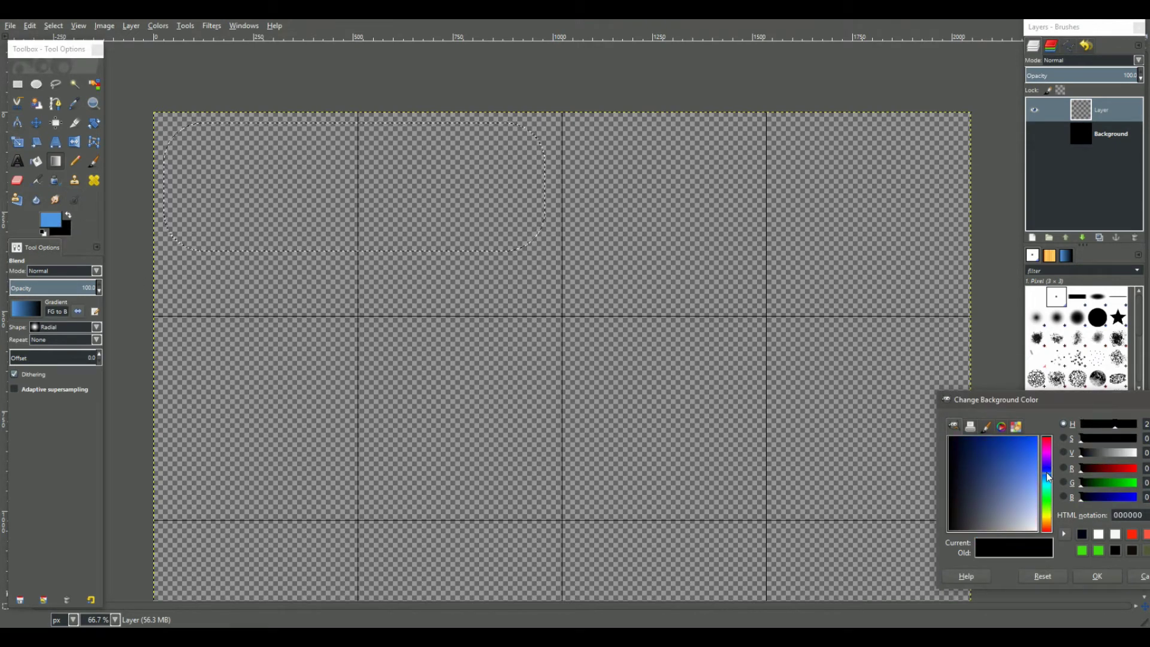
mouse_move(966, 482)
mouse_down()
mouse_move(977, 480)
mouse_move(970, 499)
mouse_up()
click(1046, 464)
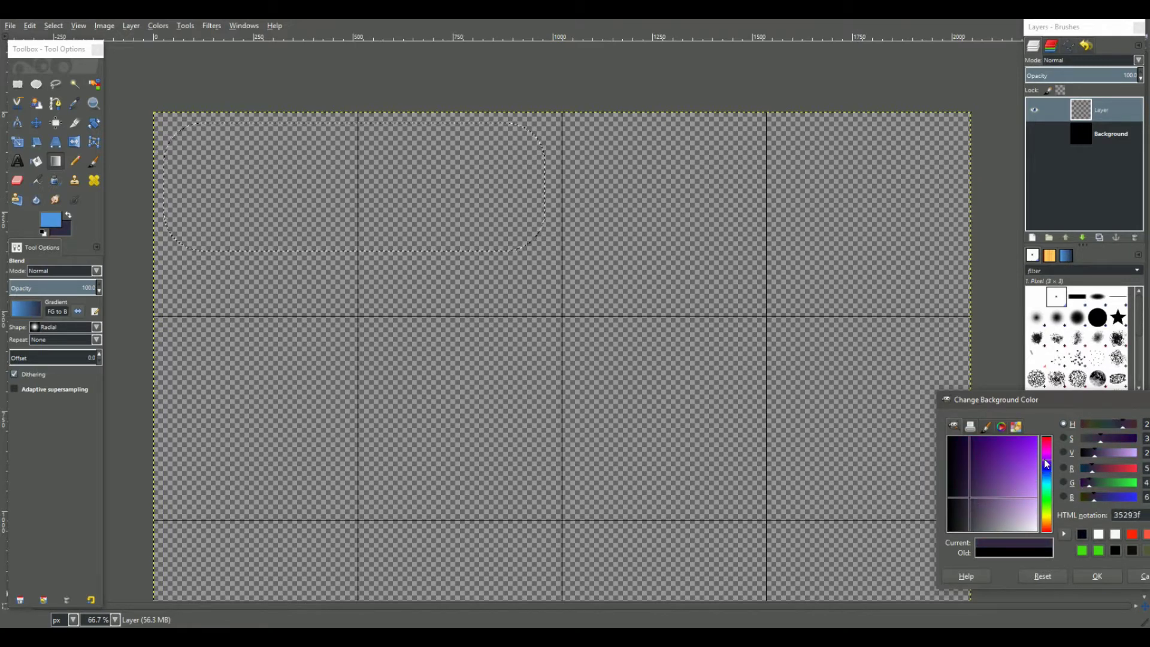
drag(1047, 464, 1048, 466)
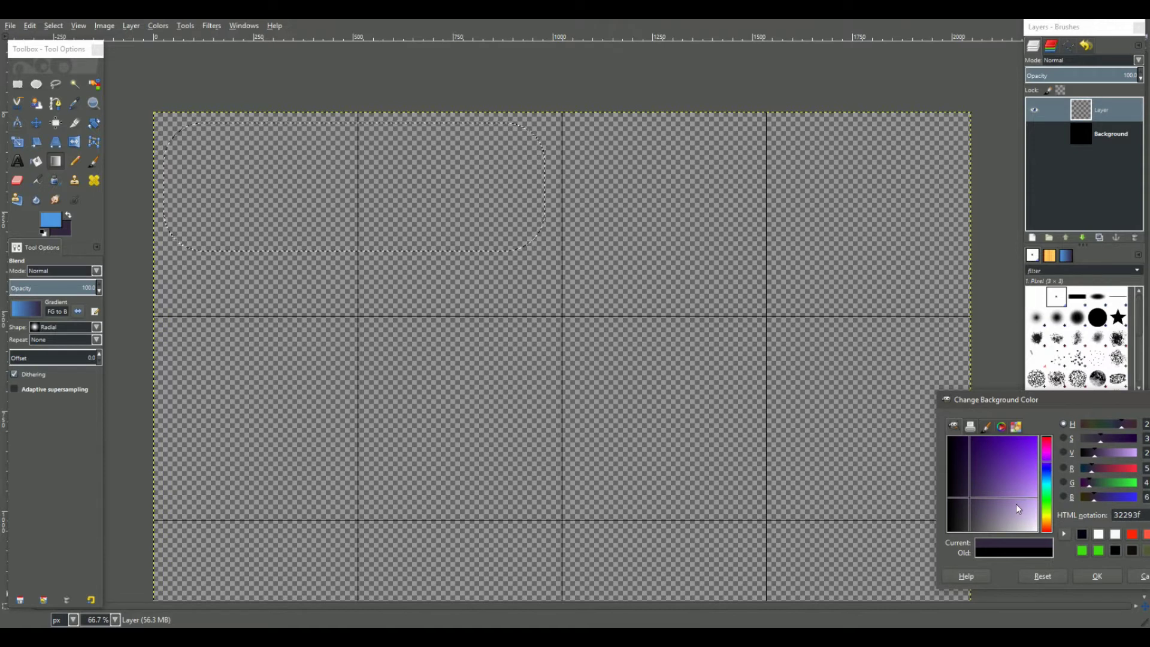
drag(980, 501, 969, 505)
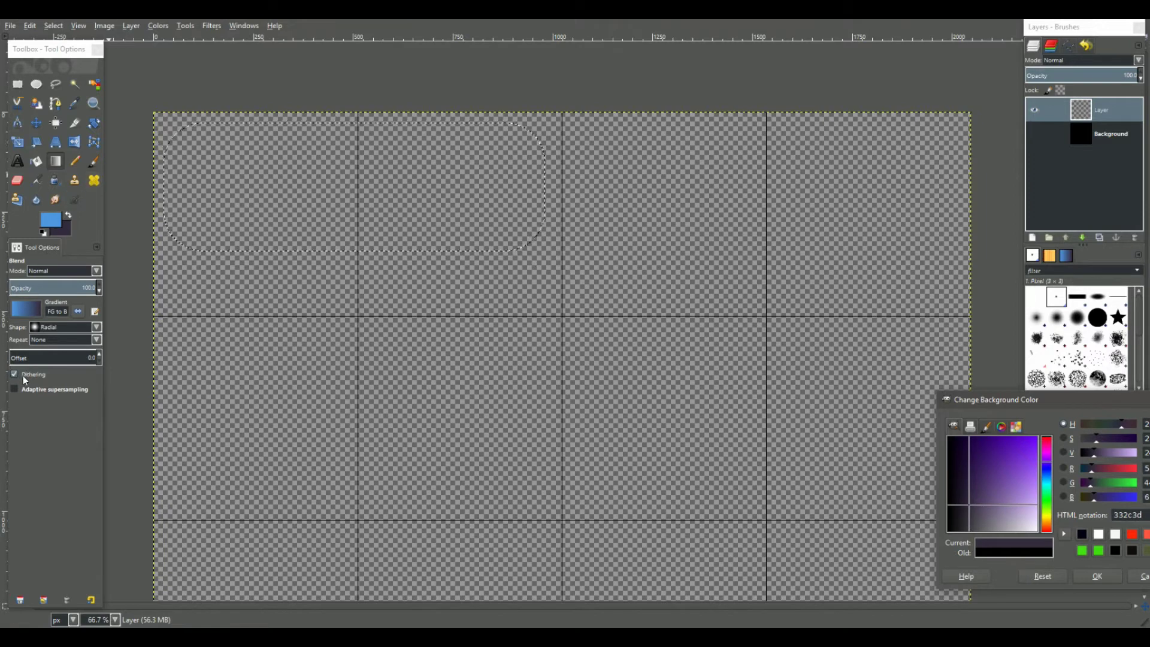
click(97, 325)
click(60, 343)
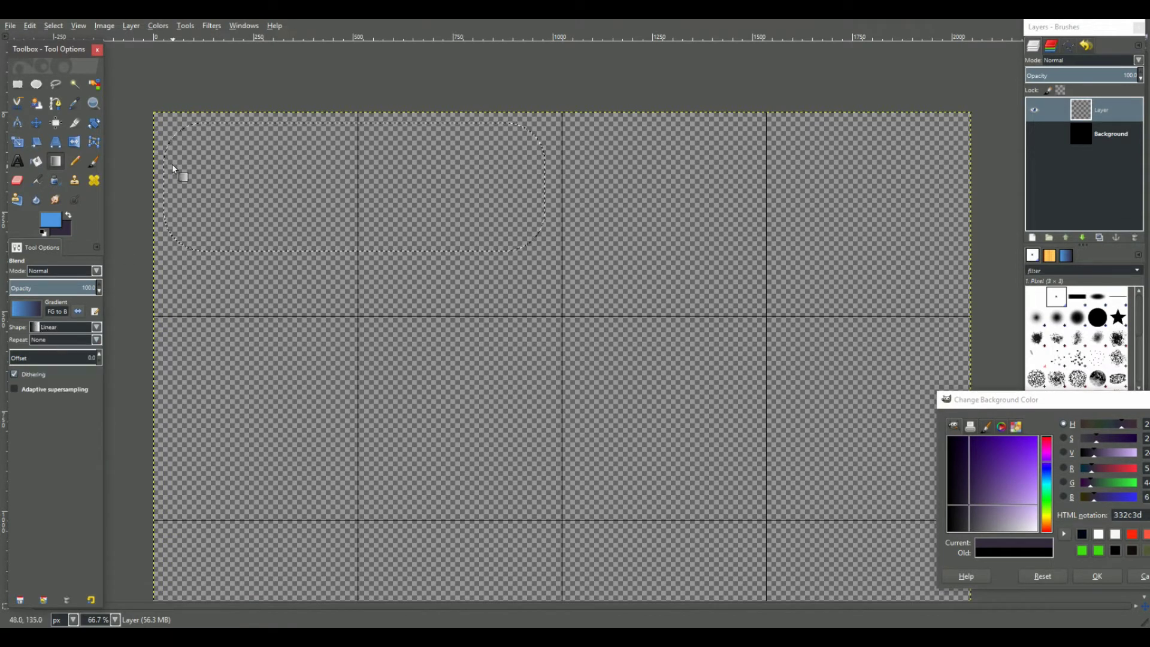
- Replace the linear fill with a radial blue-to-dark-purple gradient across the button, redrawing until right
drag(157, 157, 543, 184)
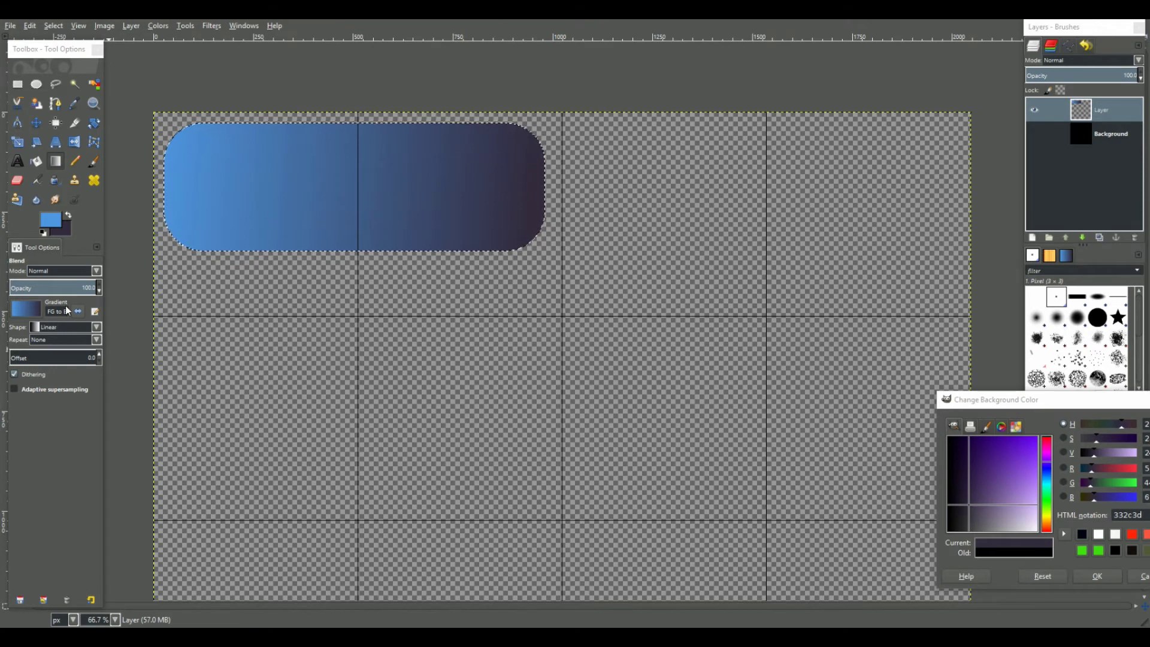
click(92, 327)
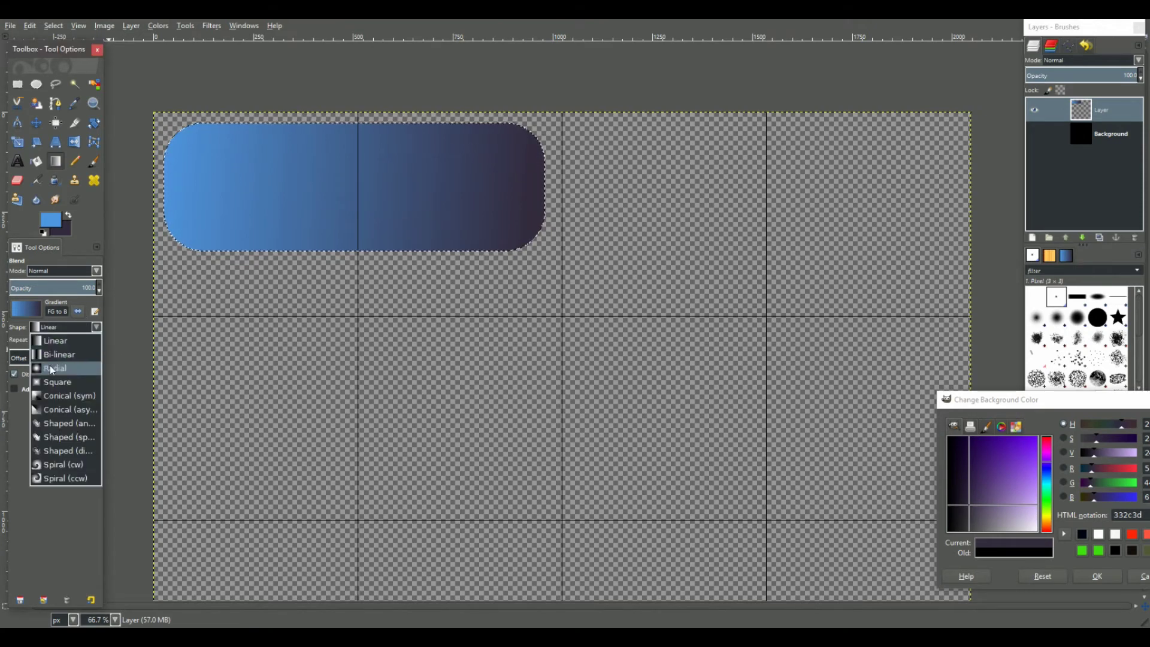
click(52, 368)
key(ctrl+z)
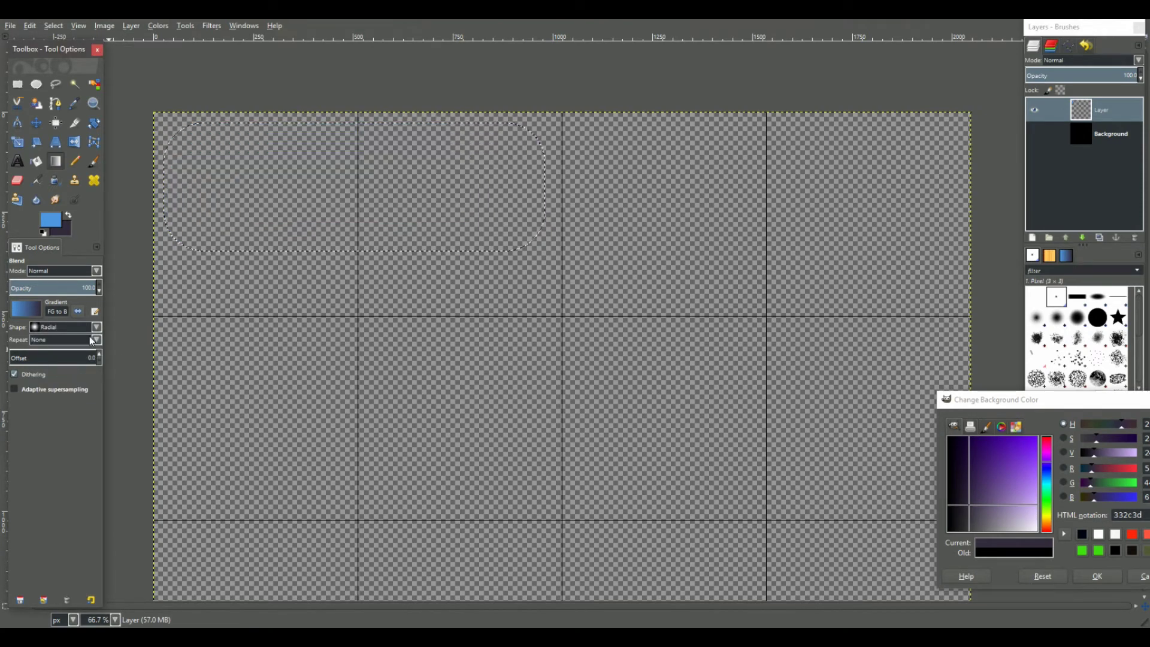
drag(159, 168, 422, 191)
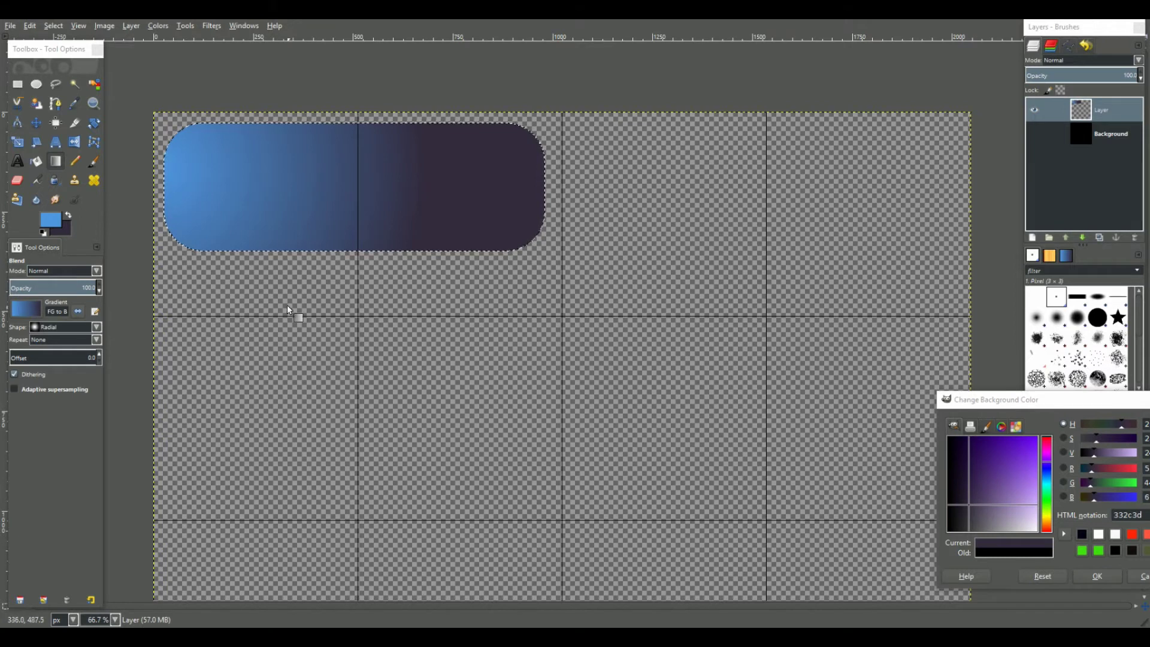
drag(246, 189, 440, 210)
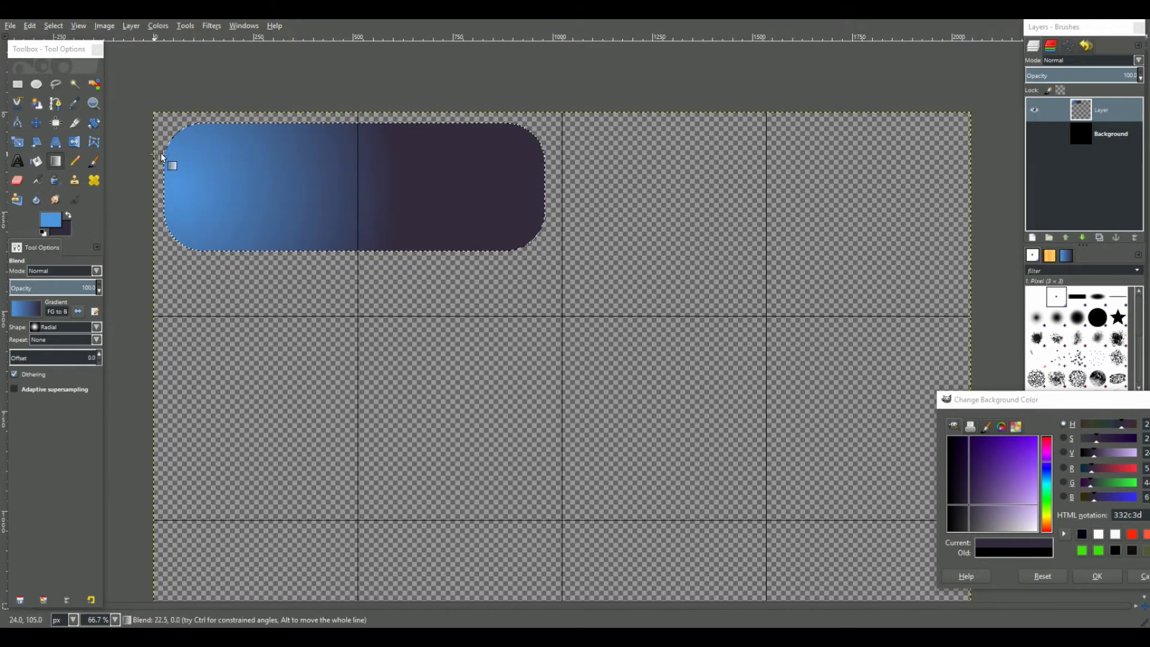
drag(175, 159, 608, 228)
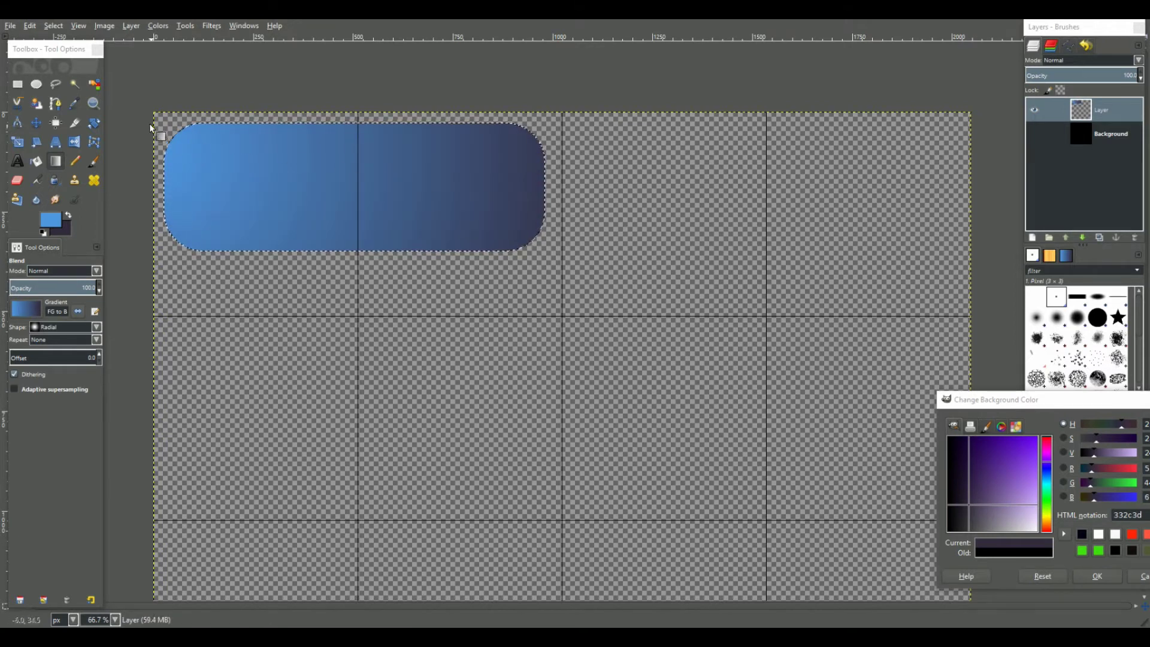
drag(223, 128, 489, 217)
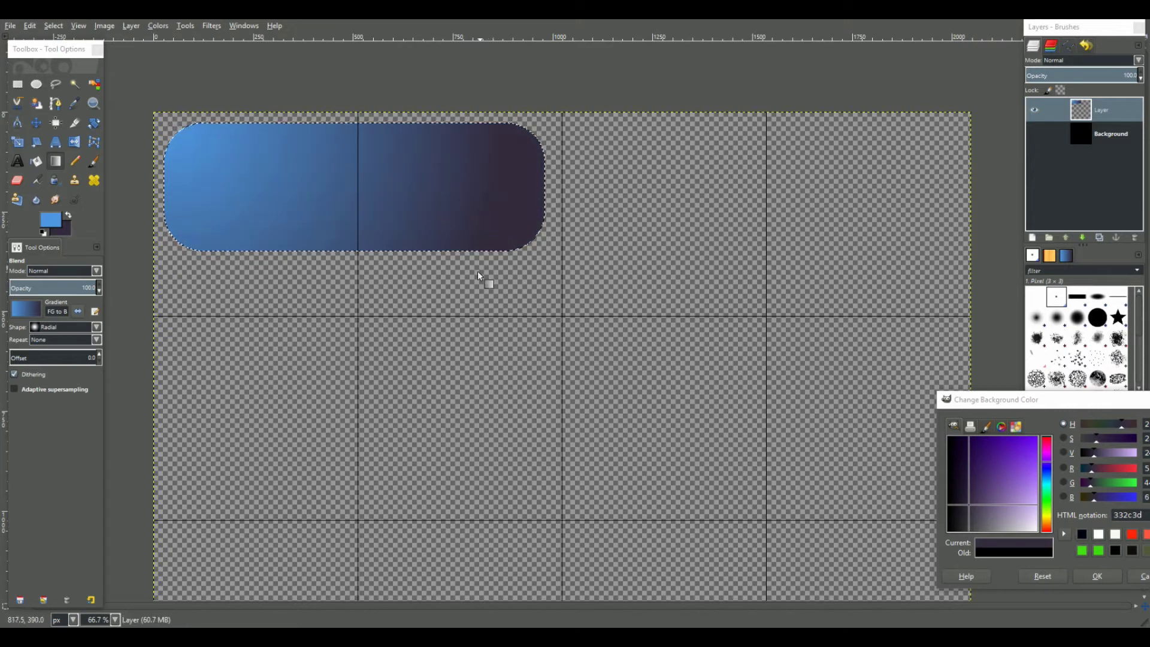
- Redraw the gradient from the top-left, then set airbrush opacity ~45.6, aspect ratio 0, size ~83
drag(187, 126, 513, 258)
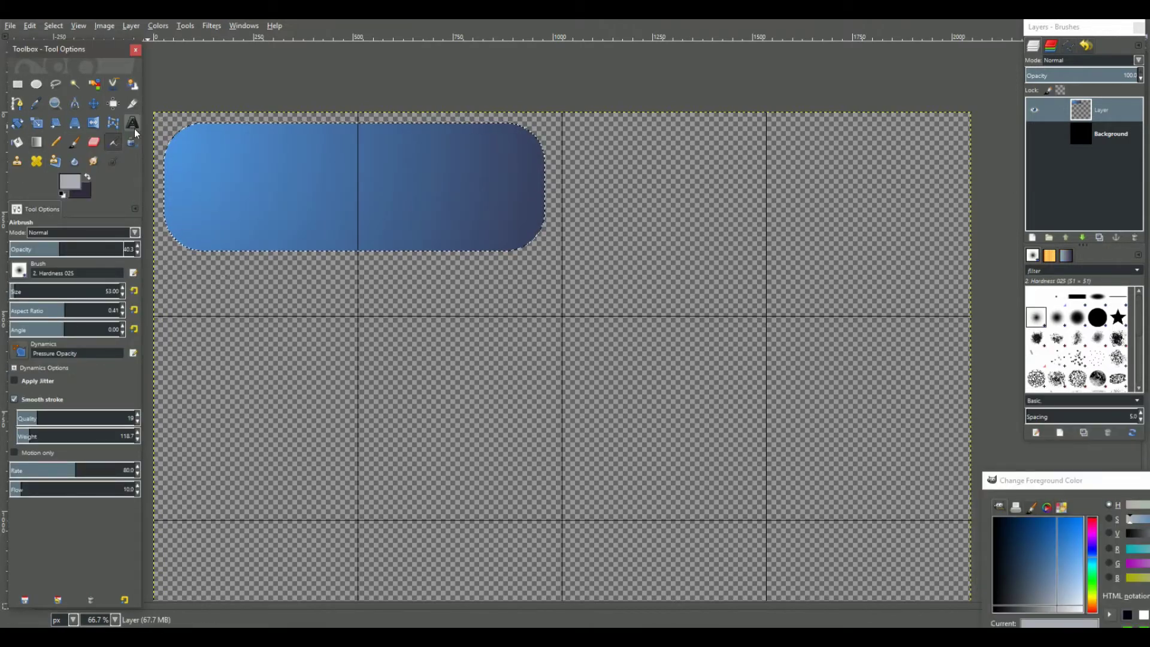
click(67, 250)
drag(67, 250, 164, 256)
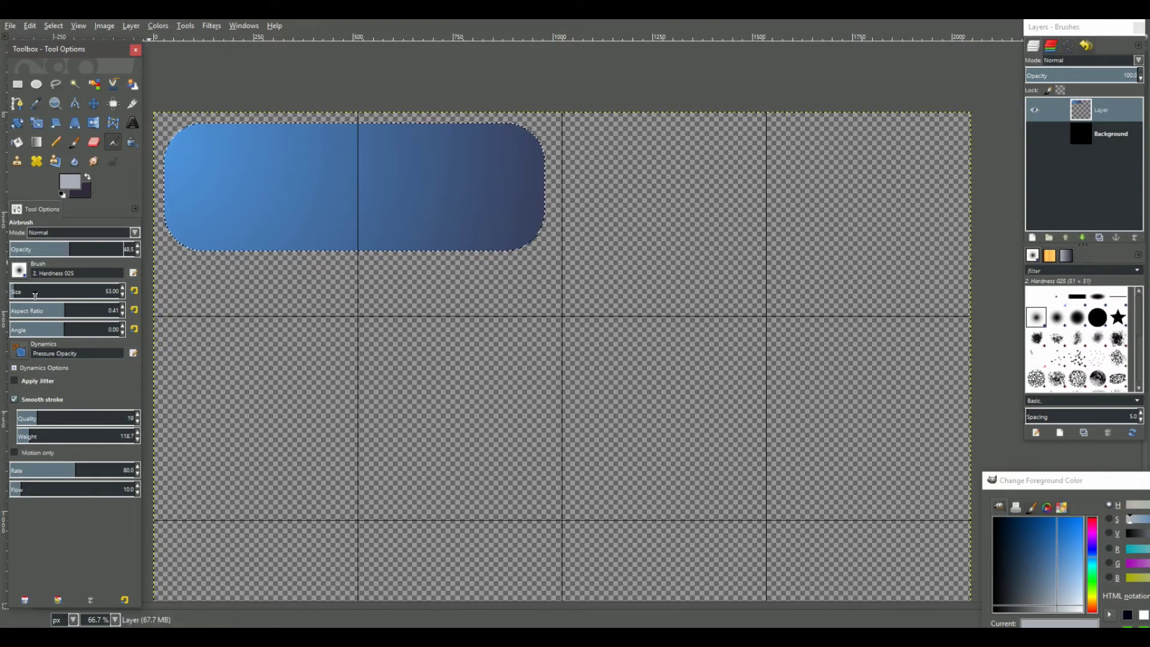
drag(102, 311, 138, 310)
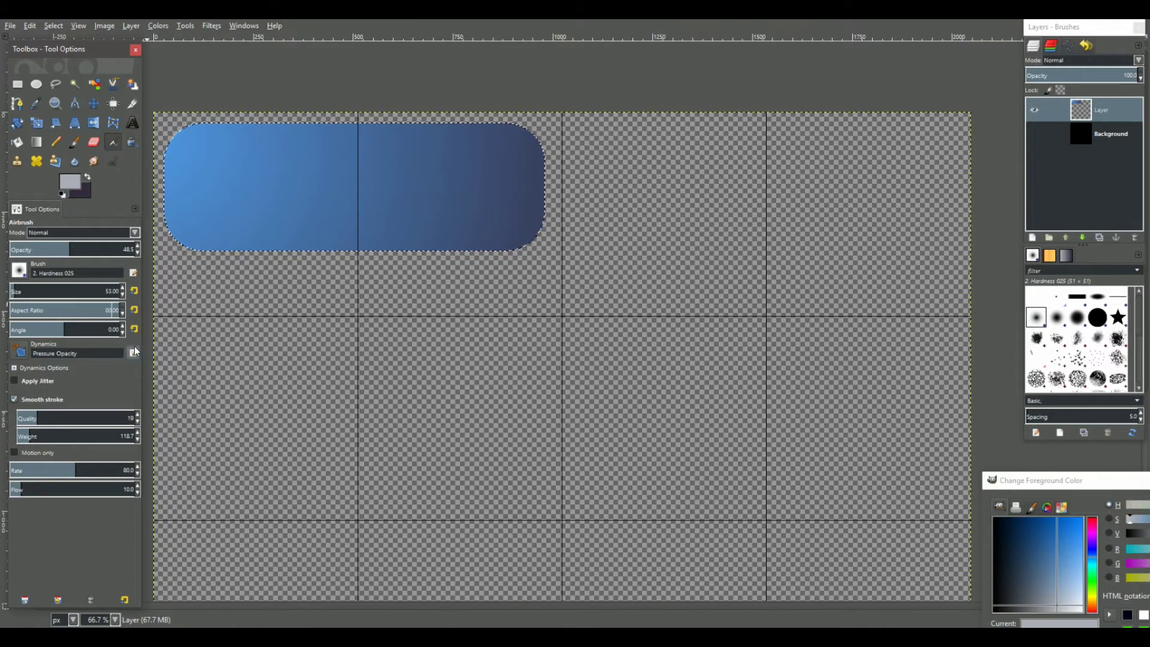
click(134, 310)
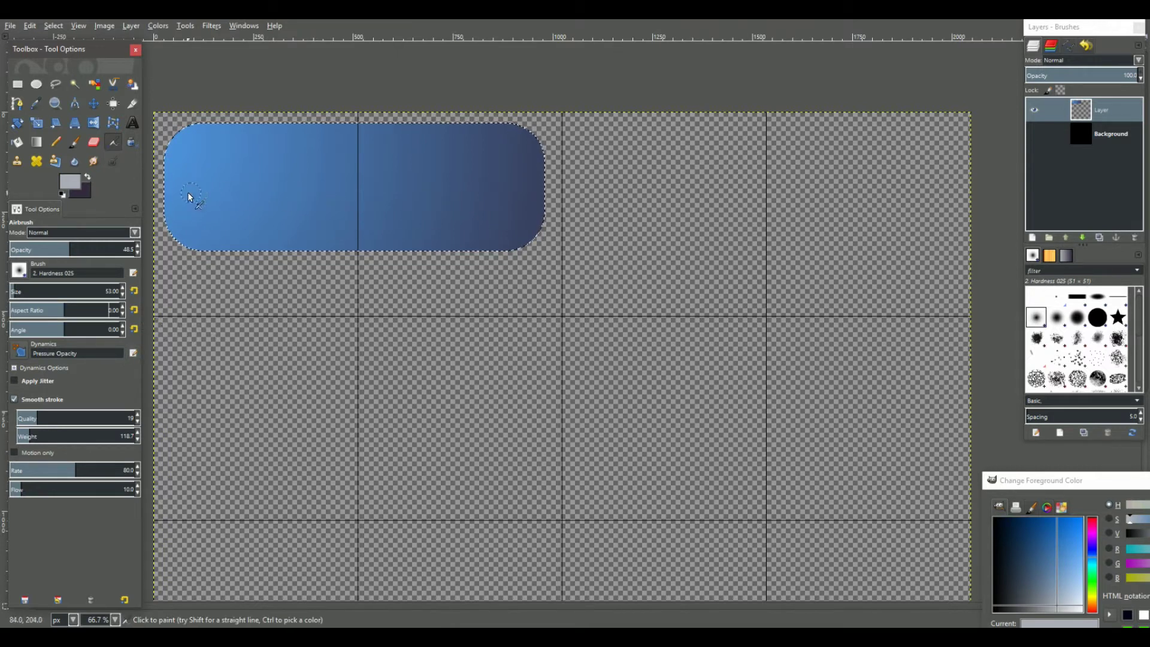
click(123, 288)
click(122, 287)
click(122, 288)
click(122, 287)
click(122, 288)
click(122, 288)
key(bracketright)
key(bracketright)
key(bracketright)
key(bracketright)
key(bracketright)
key(bracketright)
key(bracketright)
key(bracketright)
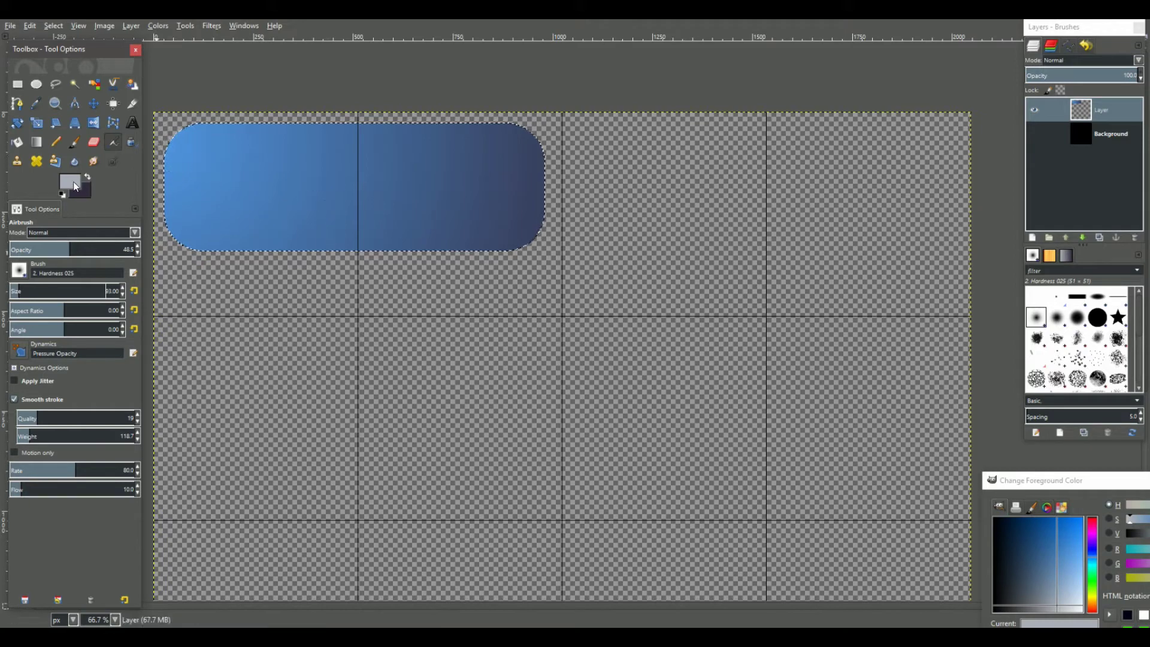
- Pick a pale grey colour and airbrush soft highlights on the top-left corner and along the top edge
drag(71, 182, 79, 189)
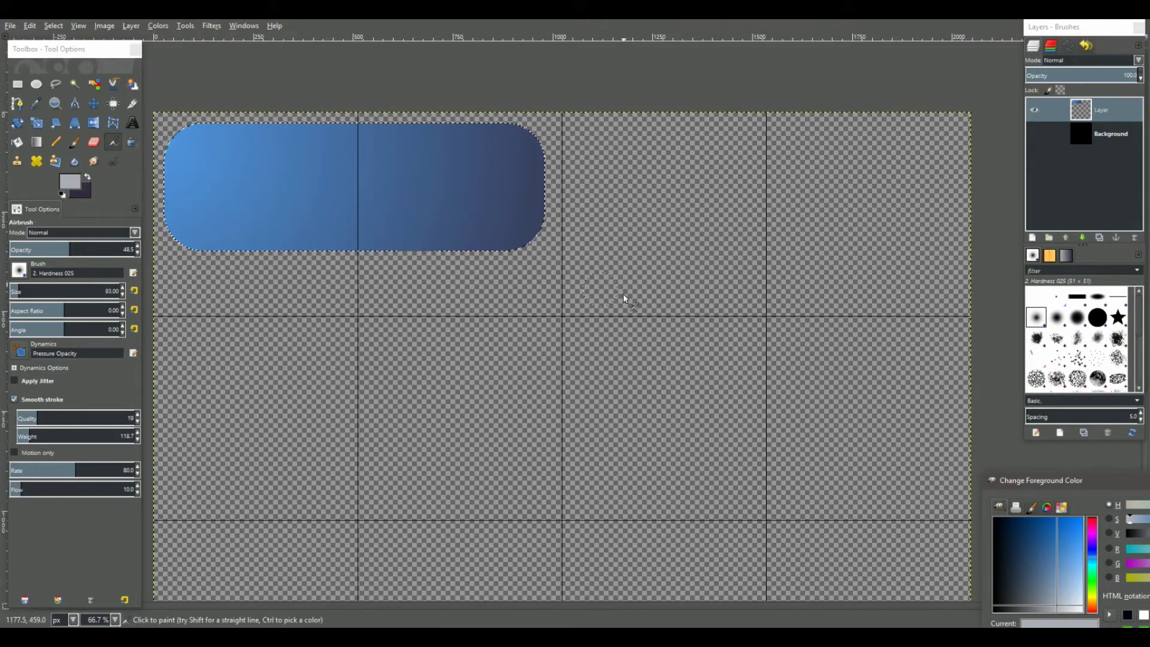
click(1048, 598)
drag(1048, 598, 1067, 607)
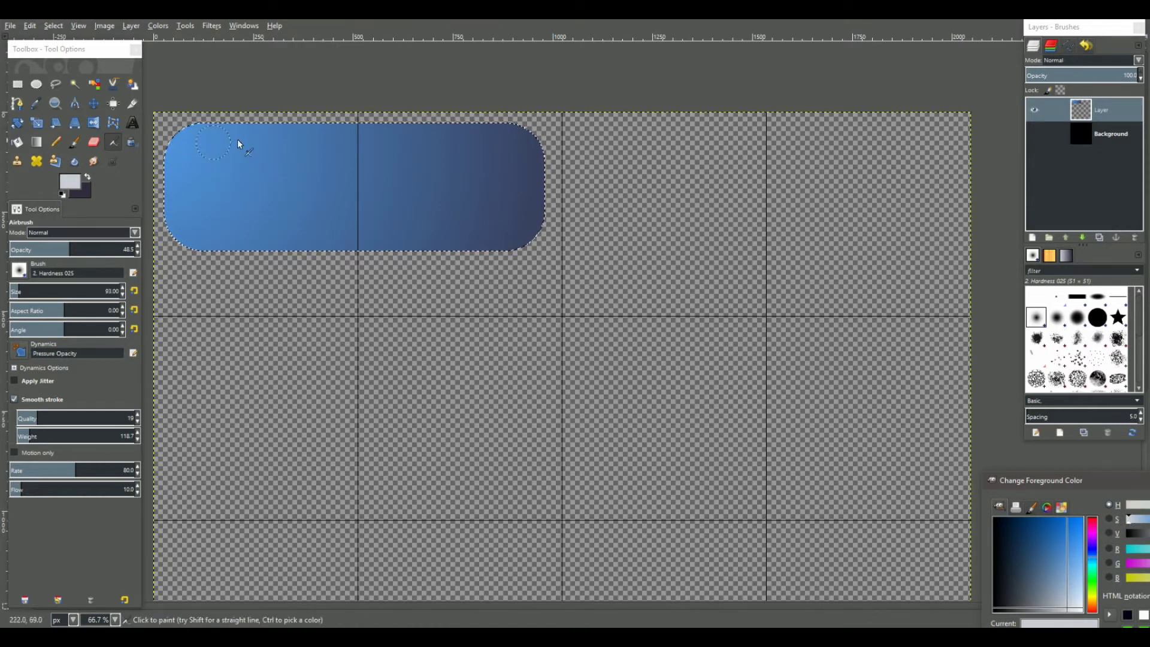
click(176, 152)
key(shift)
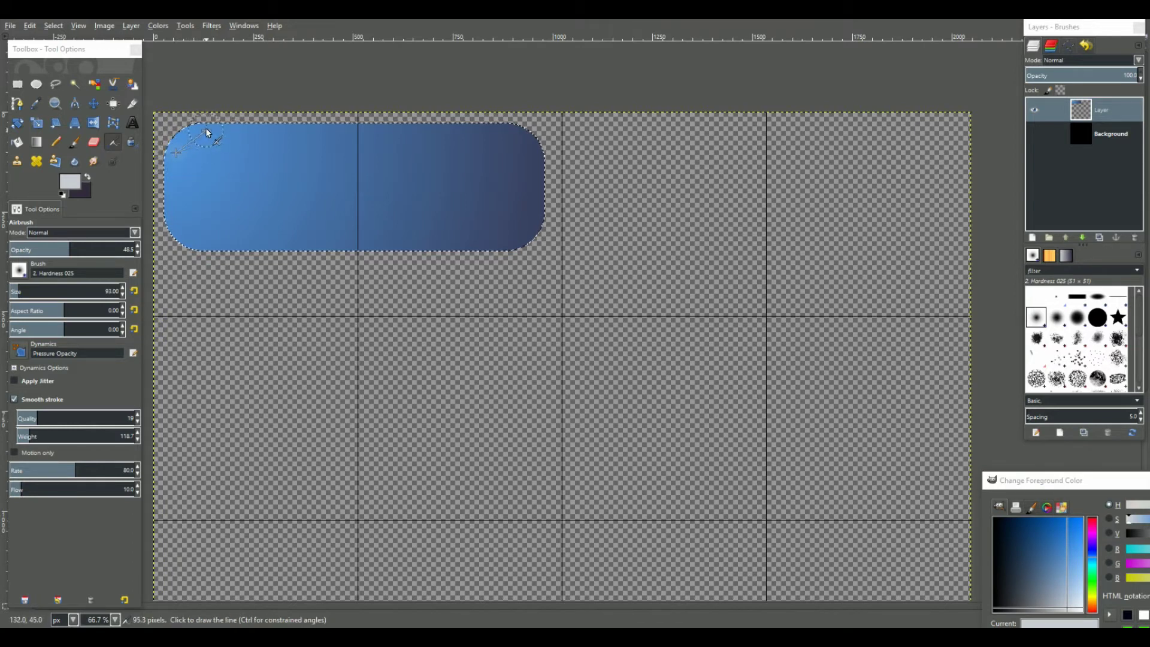
shift+click(201, 131)
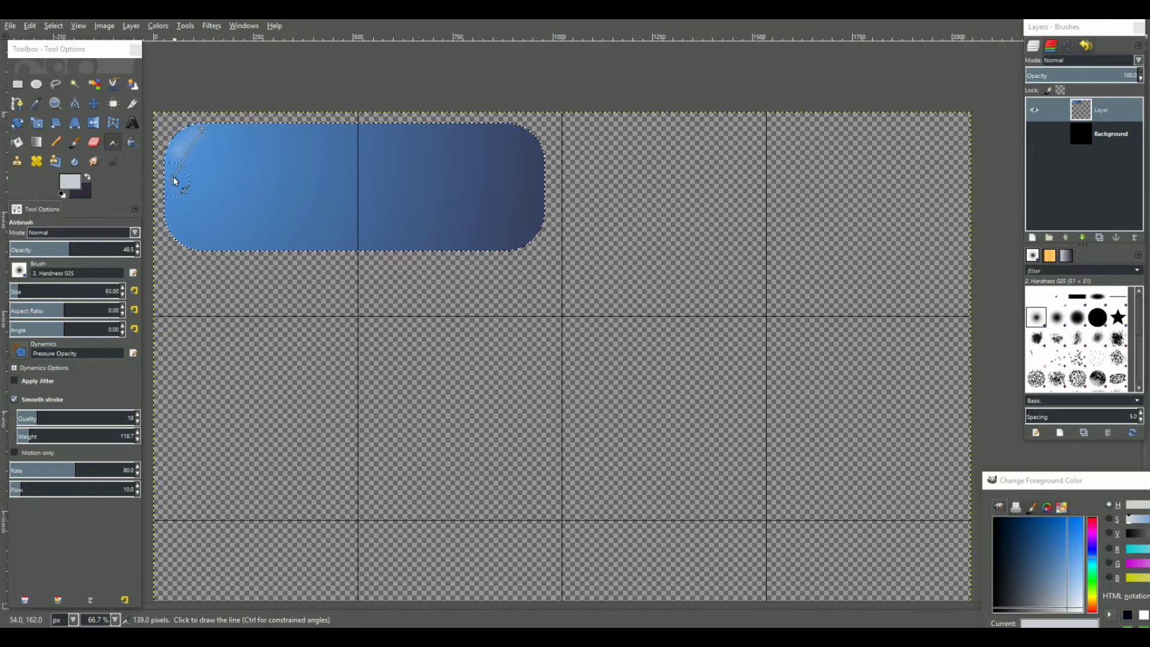
shift+click(172, 158)
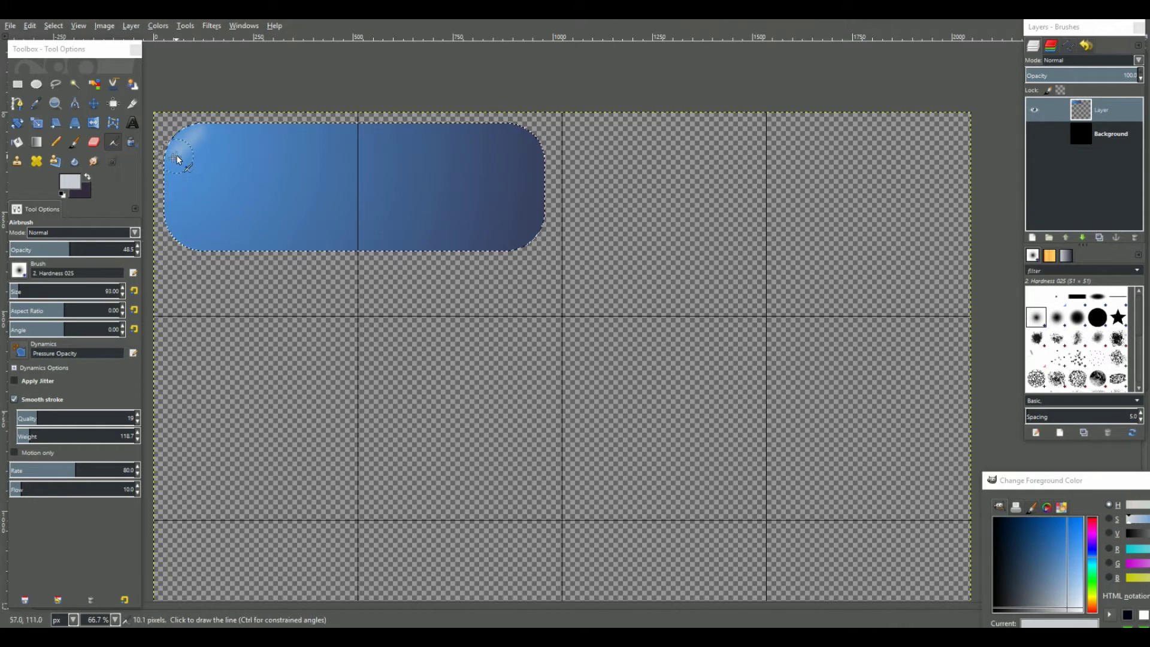
shift+click(184, 155)
shift+click(205, 139)
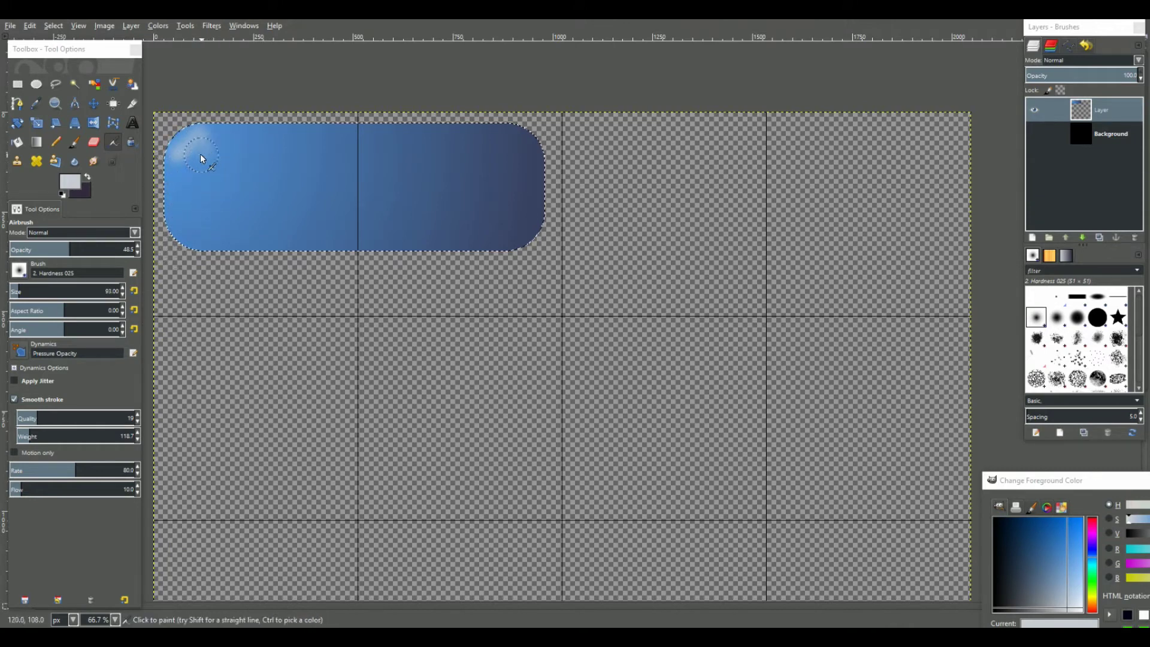
click(216, 134)
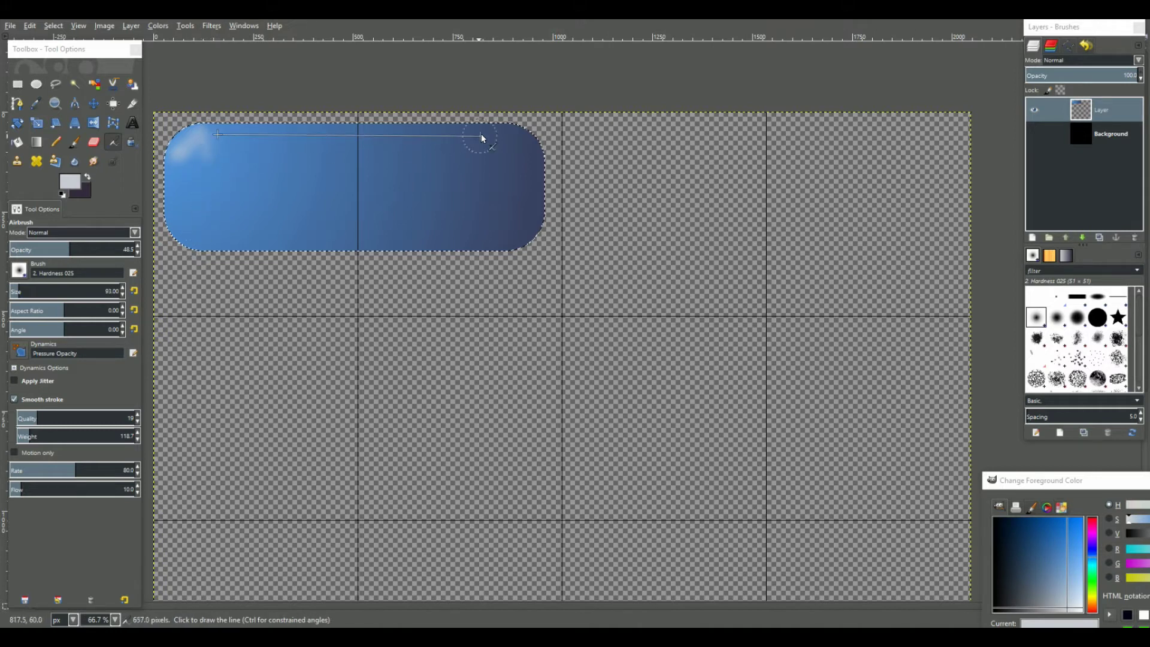
shift+click(502, 128)
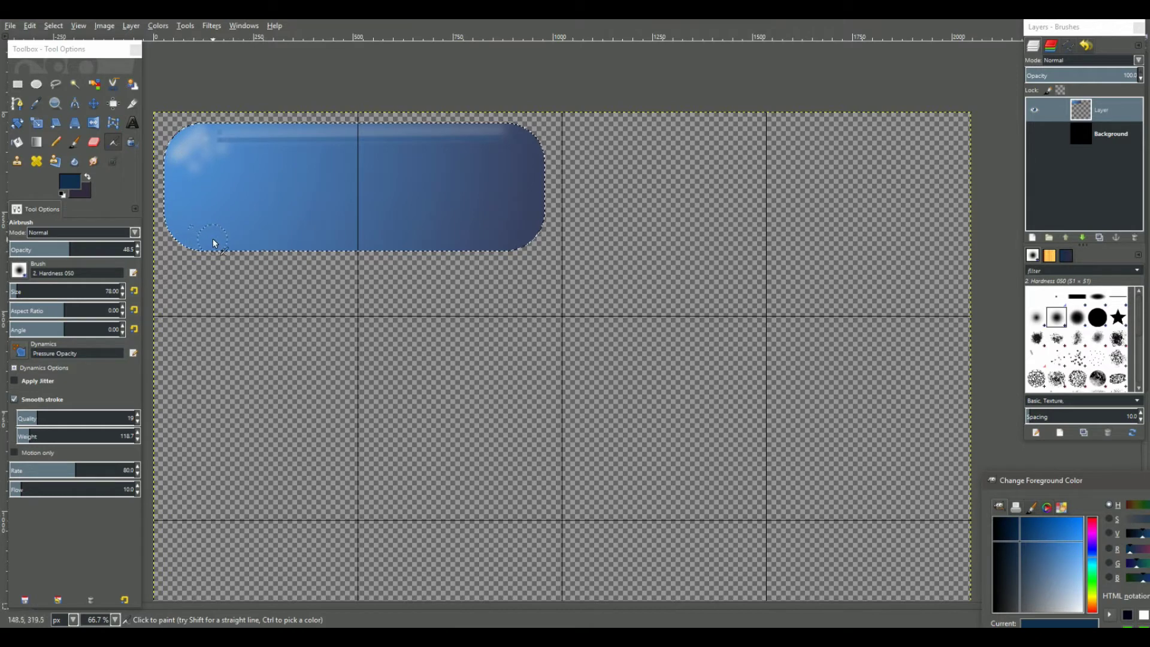
- Airbrush dark blue shading along the button's bottom edge
shift+click(511, 240)
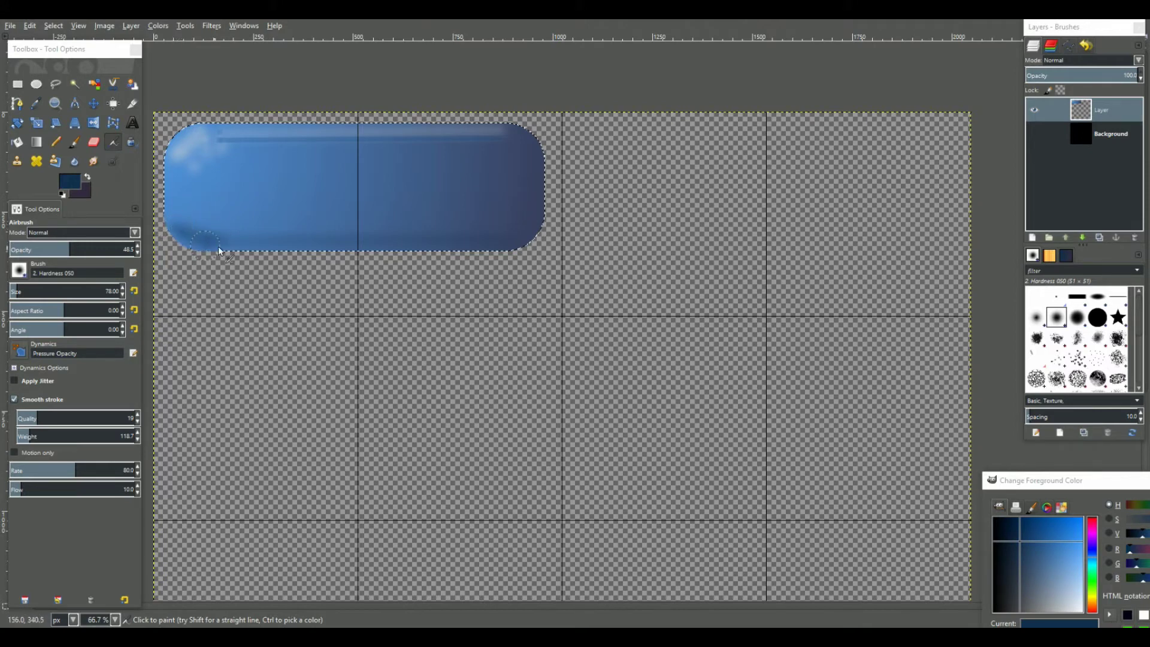
click(201, 237)
shift+click(528, 238)
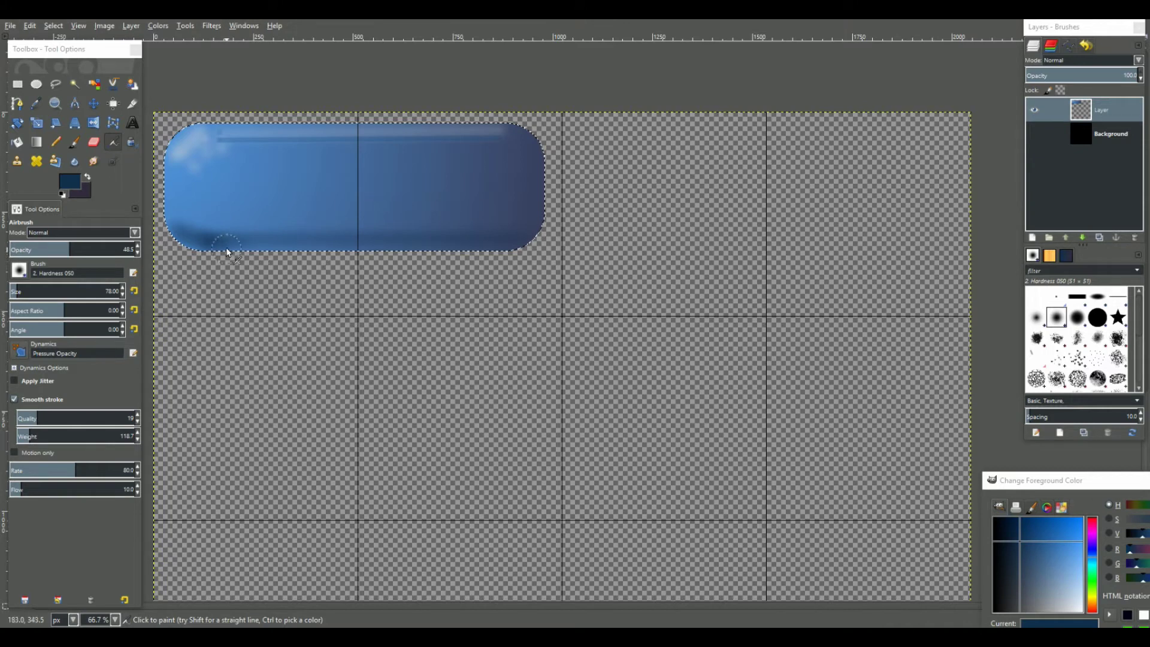
drag(252, 247, 507, 239)
click(322, 250)
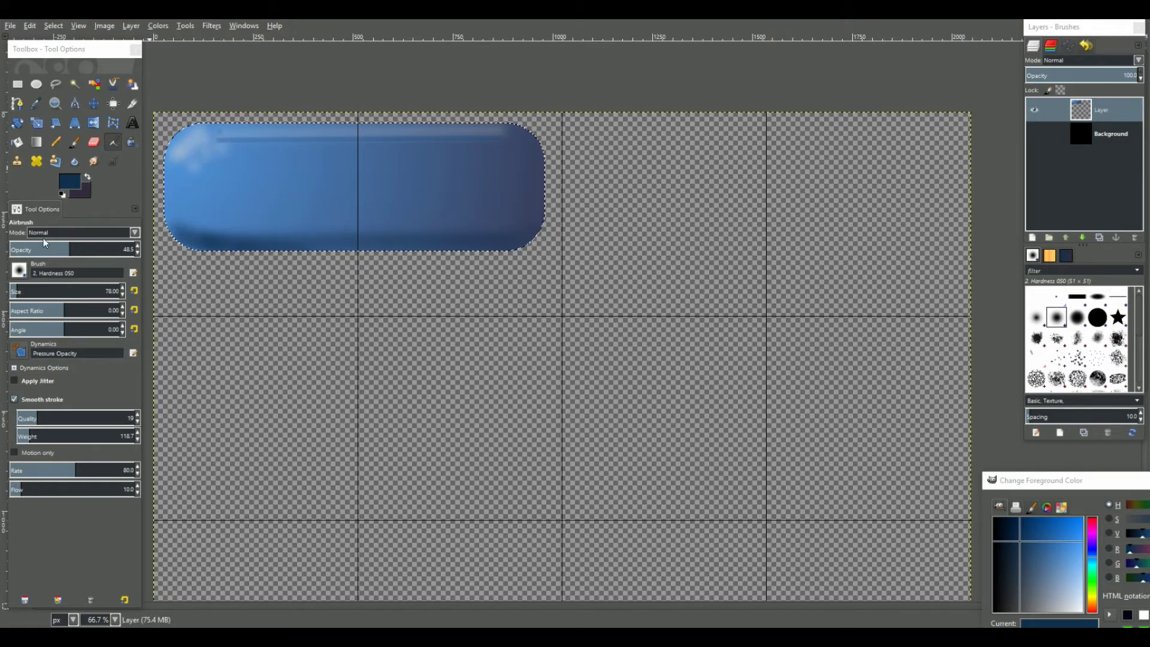
- Switch to a brighter blue and paint a straight line along the top edge twice
click(68, 181)
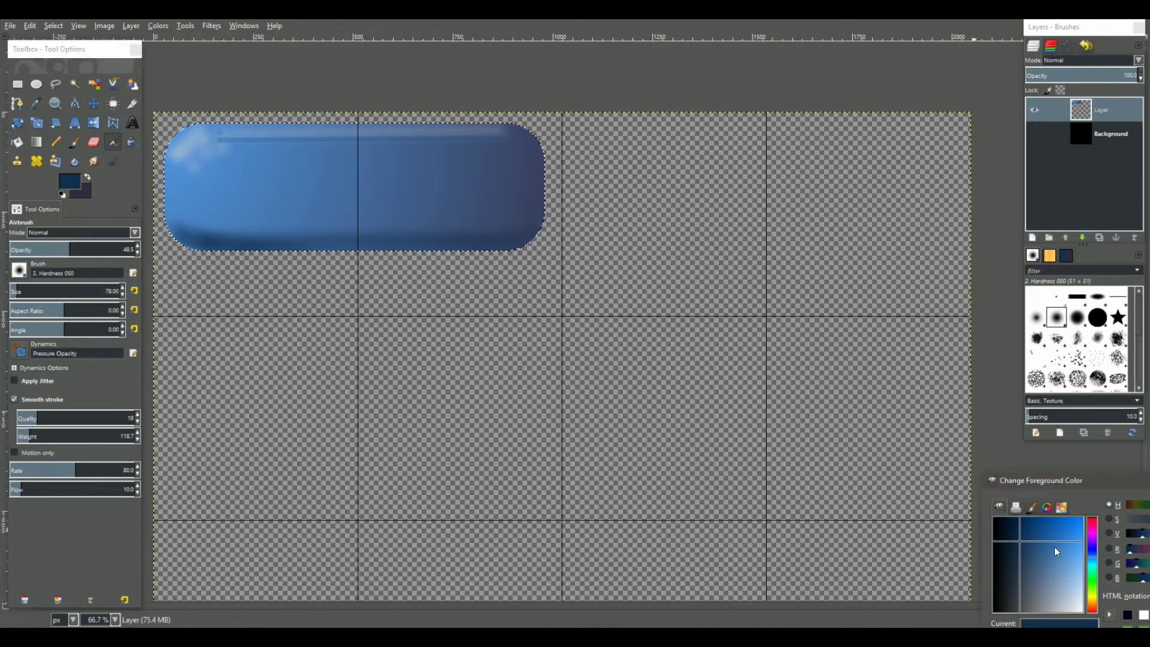
drag(1023, 556, 1031, 559)
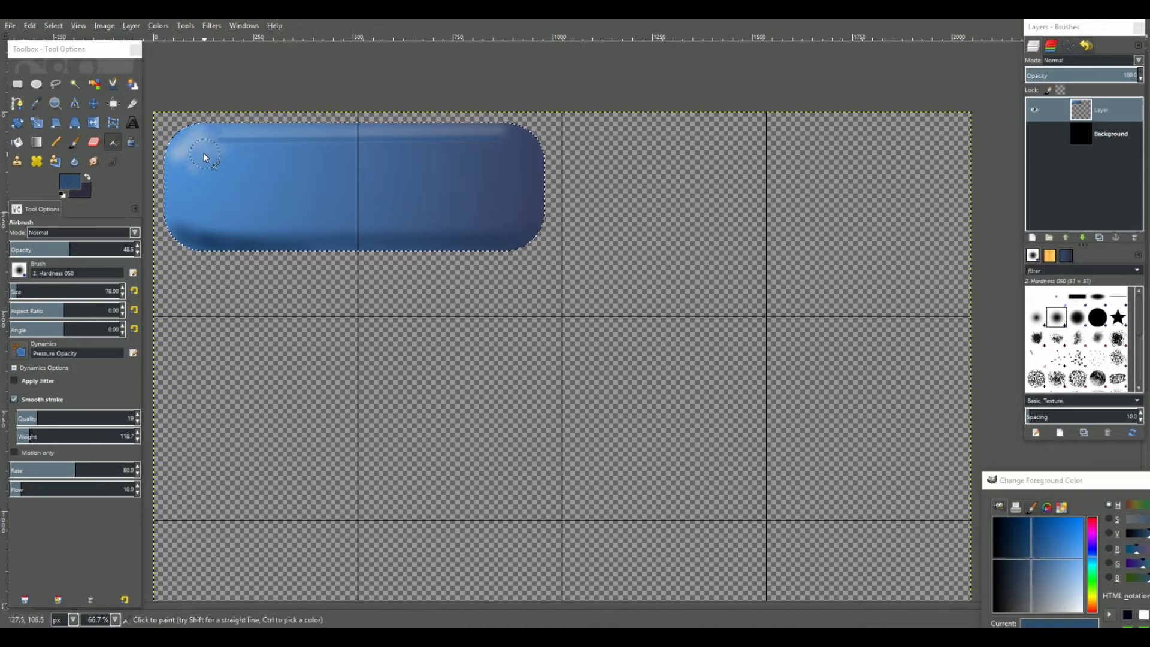
shift+click(500, 140)
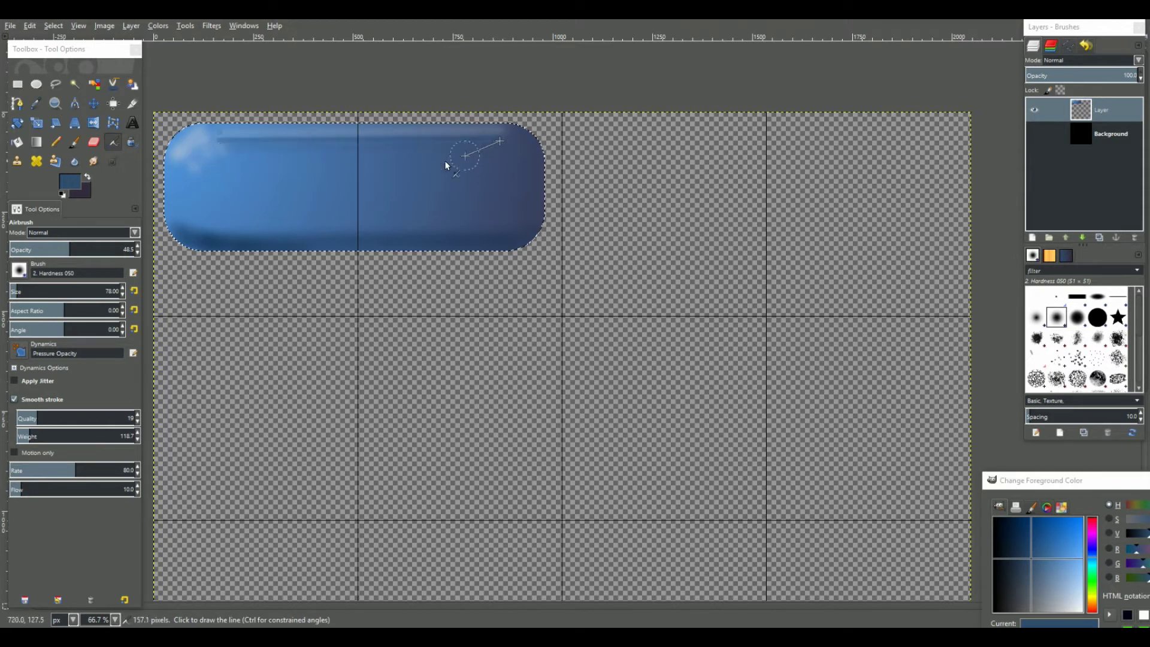
shift+click(214, 143)
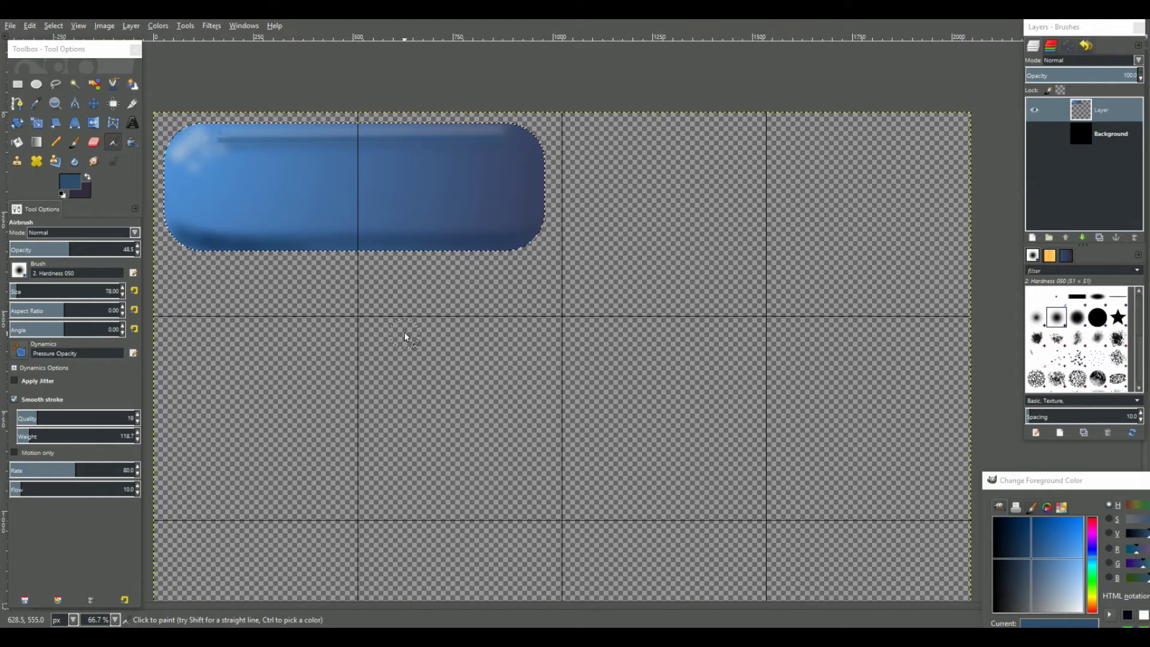
- Deselect the finished blue button and switch to Ellipse Select
key(ctrl+shift+a)
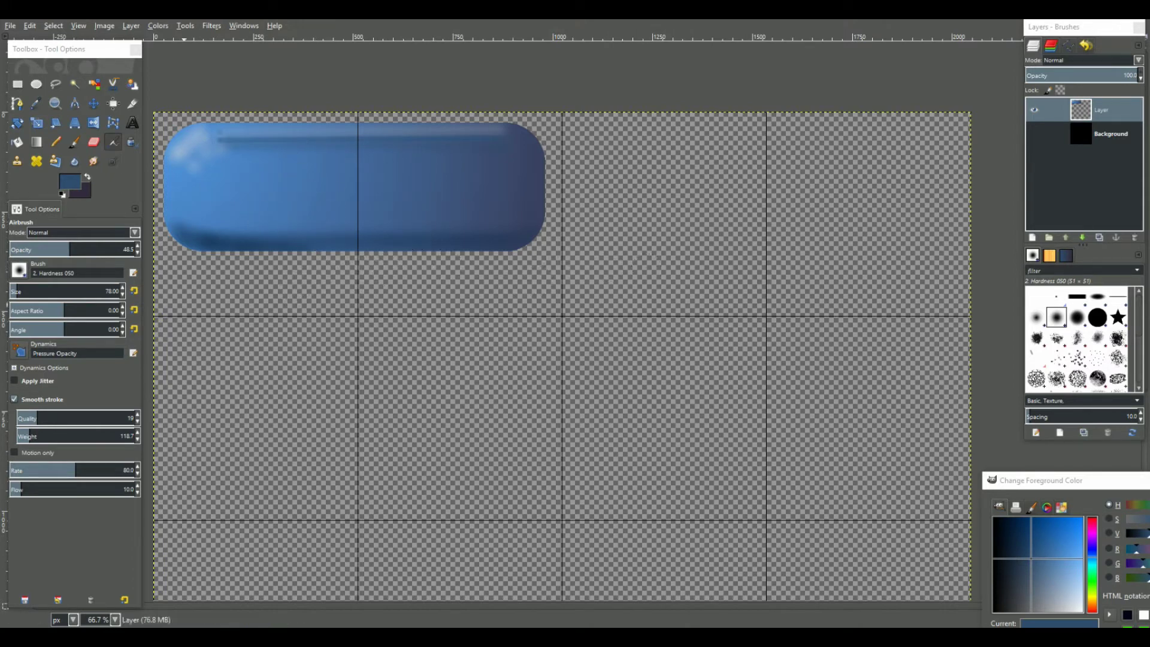
click(18, 84)
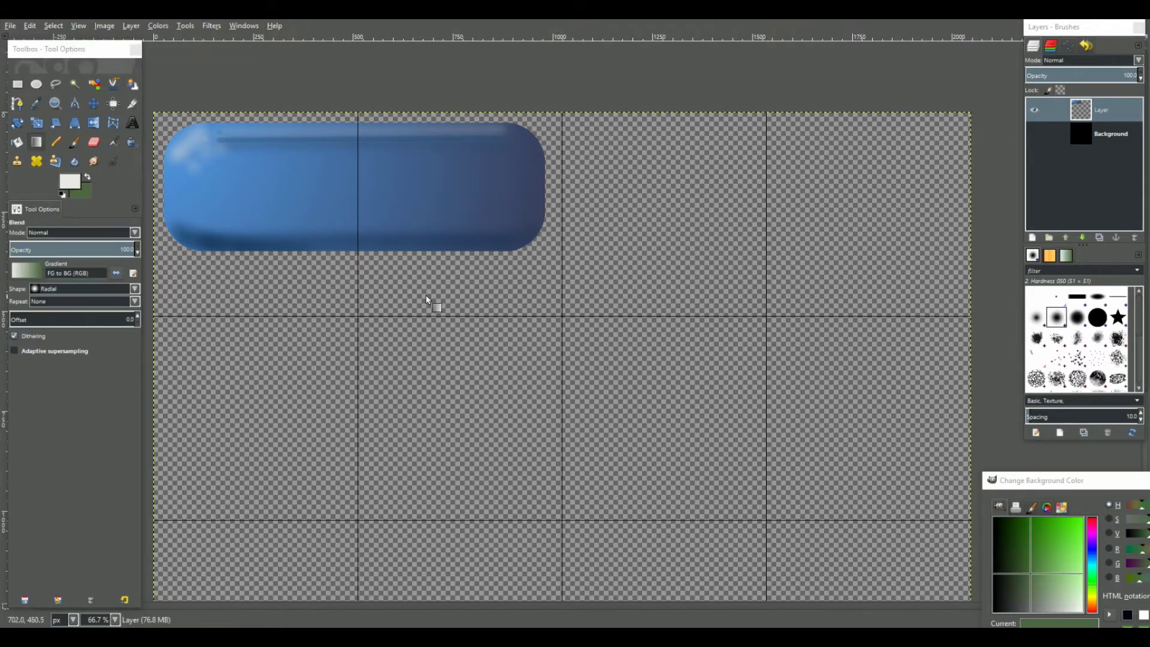
click(35, 84)
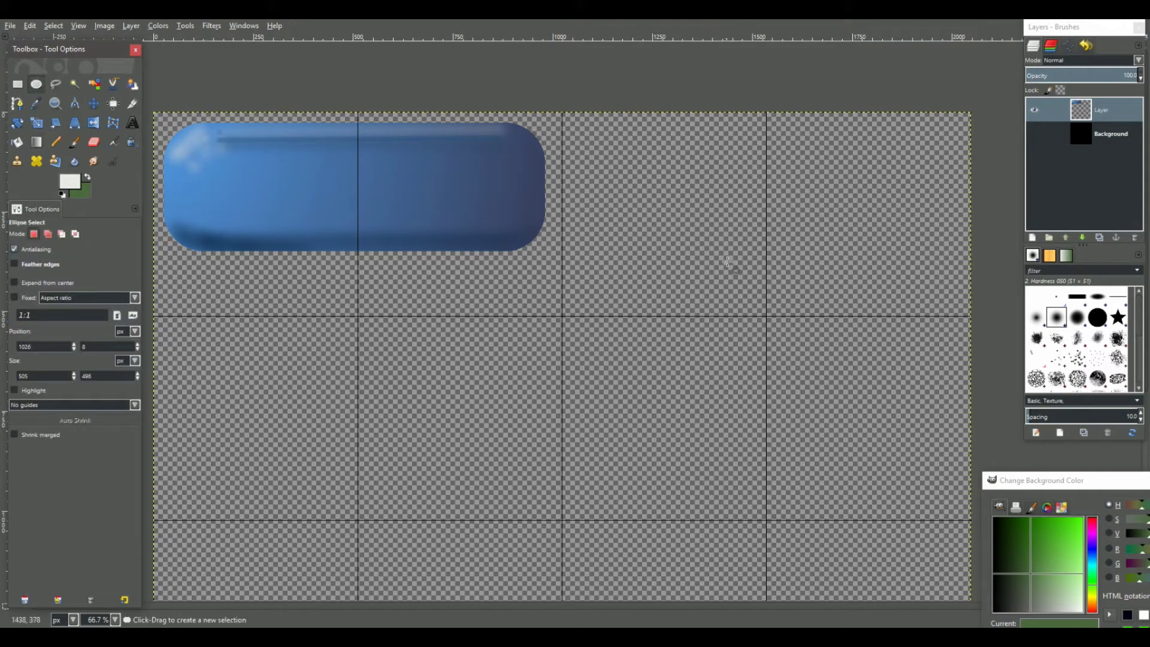
- Drag a roughly 504×504-pixel circular selection in the top-row cell beside the button
drag(574, 123, 763, 314)
drag(592, 218, 582, 223)
drag(673, 146, 664, 135)
drag(737, 222, 739, 223)
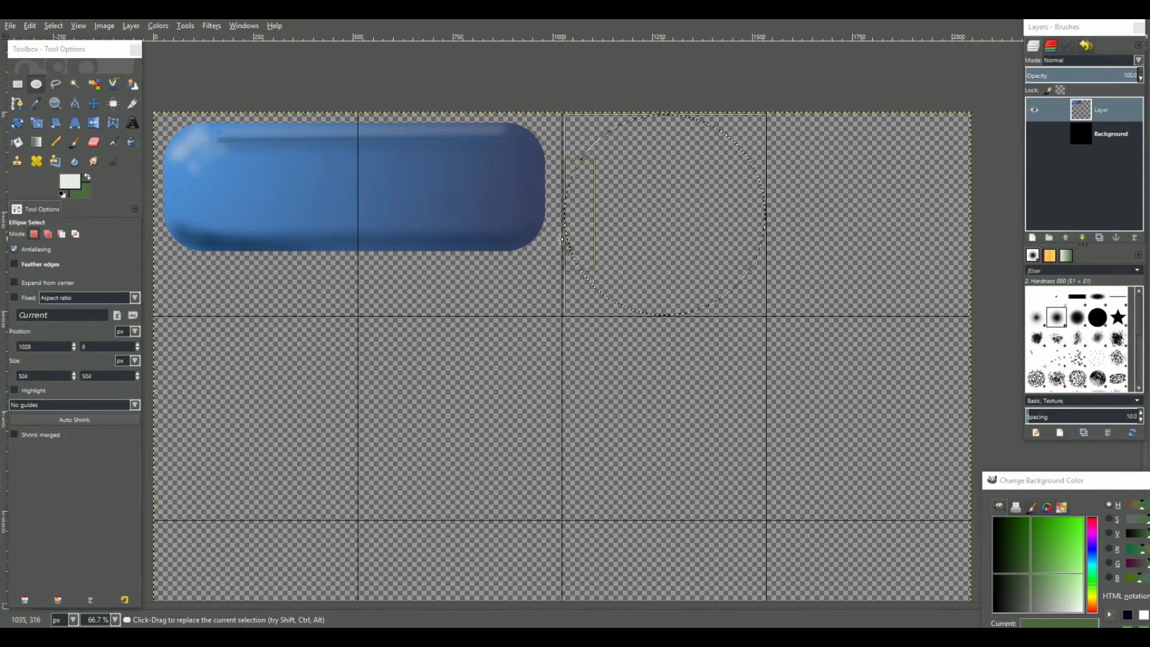
- Fill the circle with a radial pale-to-green gradient at full opacity, then deselect it
click(33, 142)
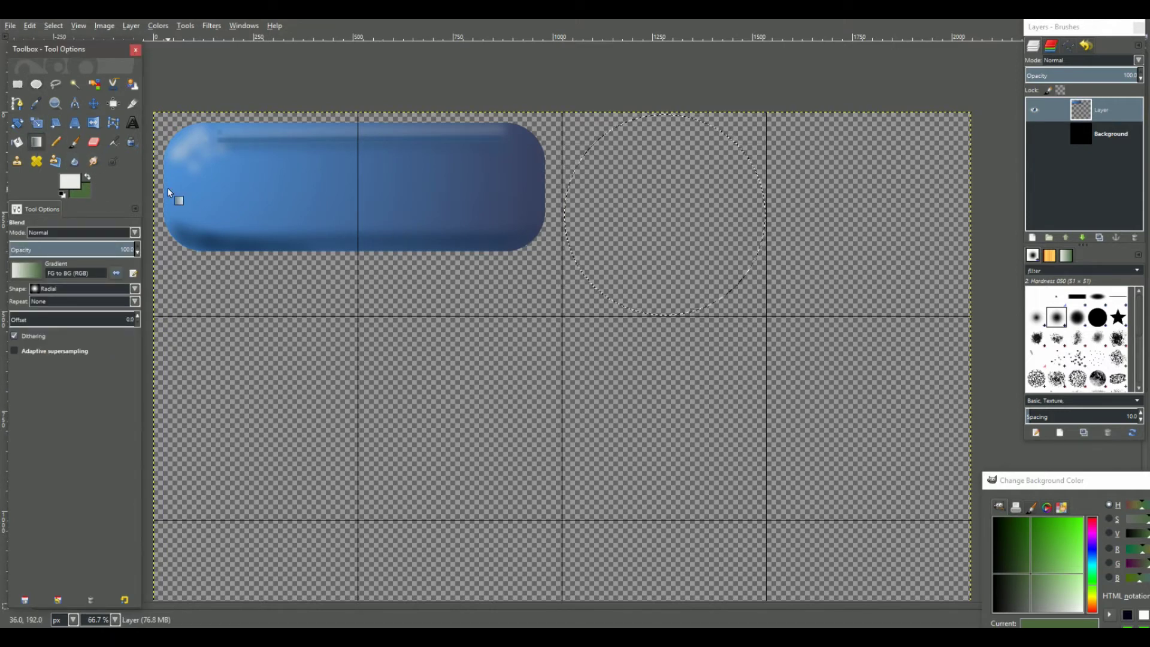
drag(567, 145, 752, 227)
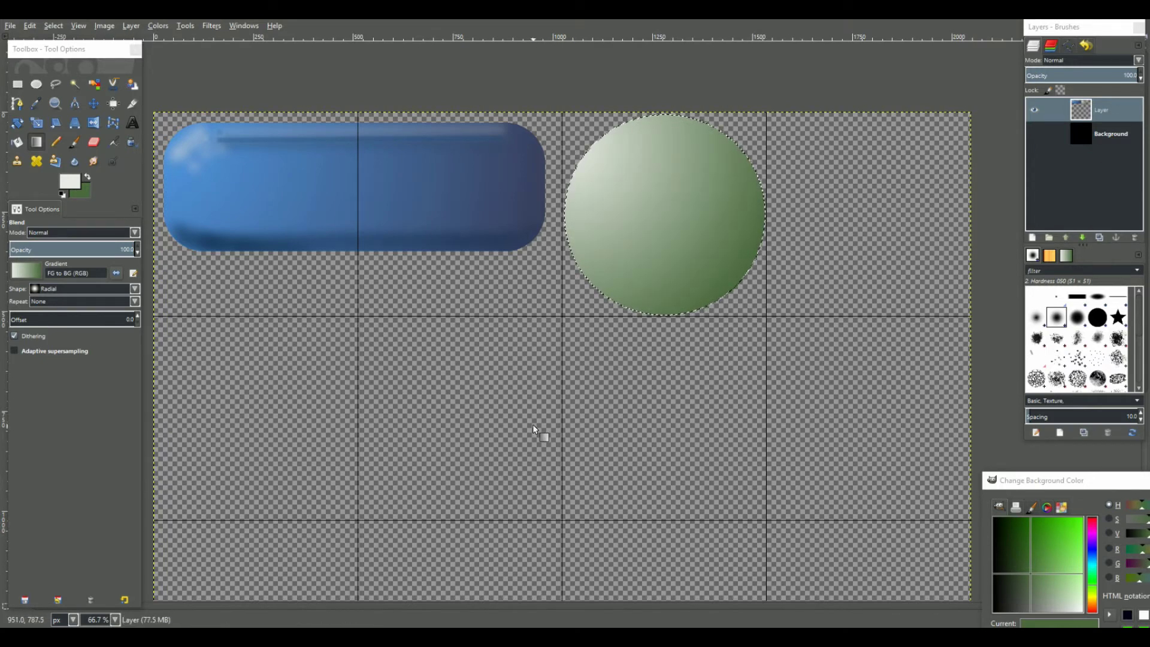
key(ctrl+z)
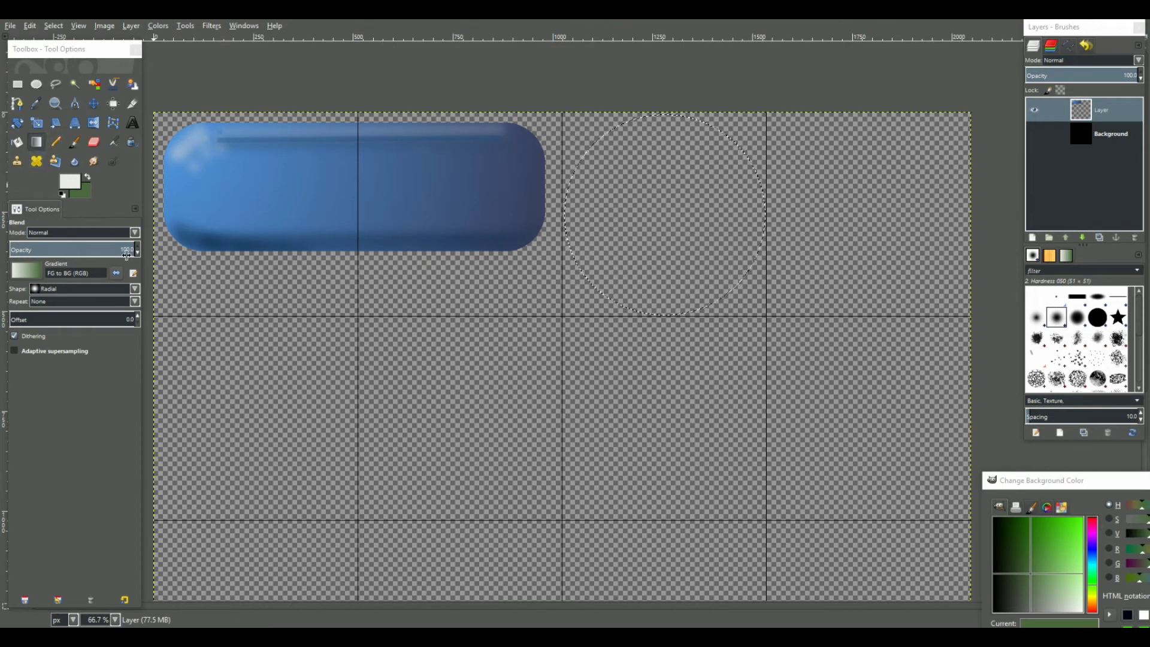
drag(131, 249, 66, 249)
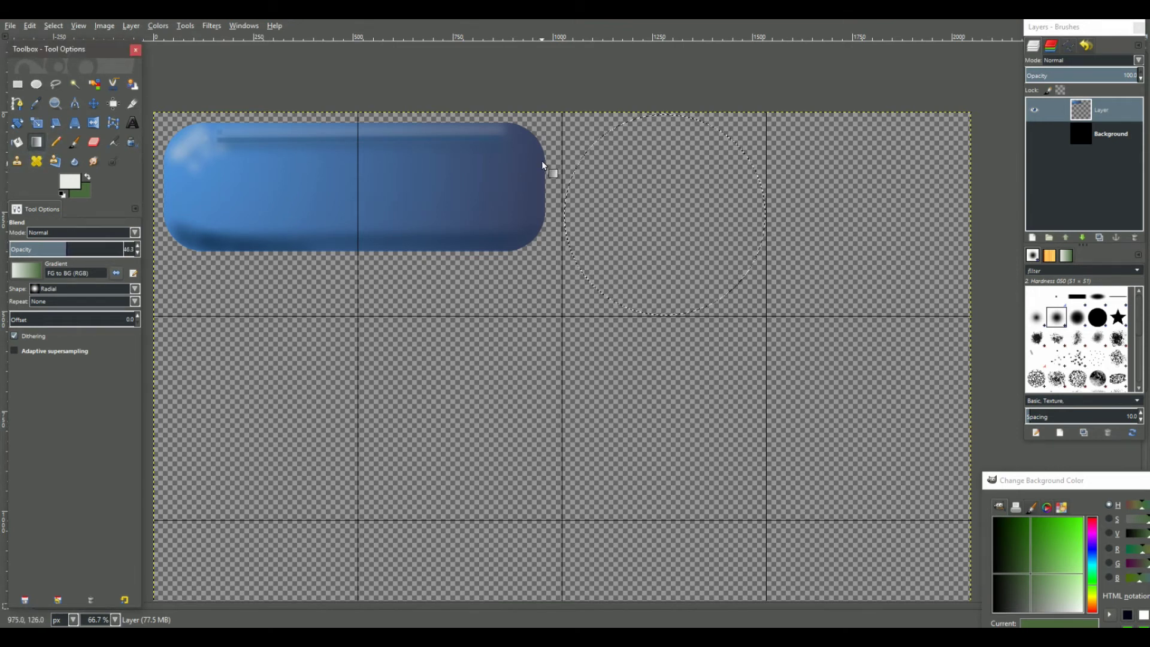
drag(558, 161, 773, 240)
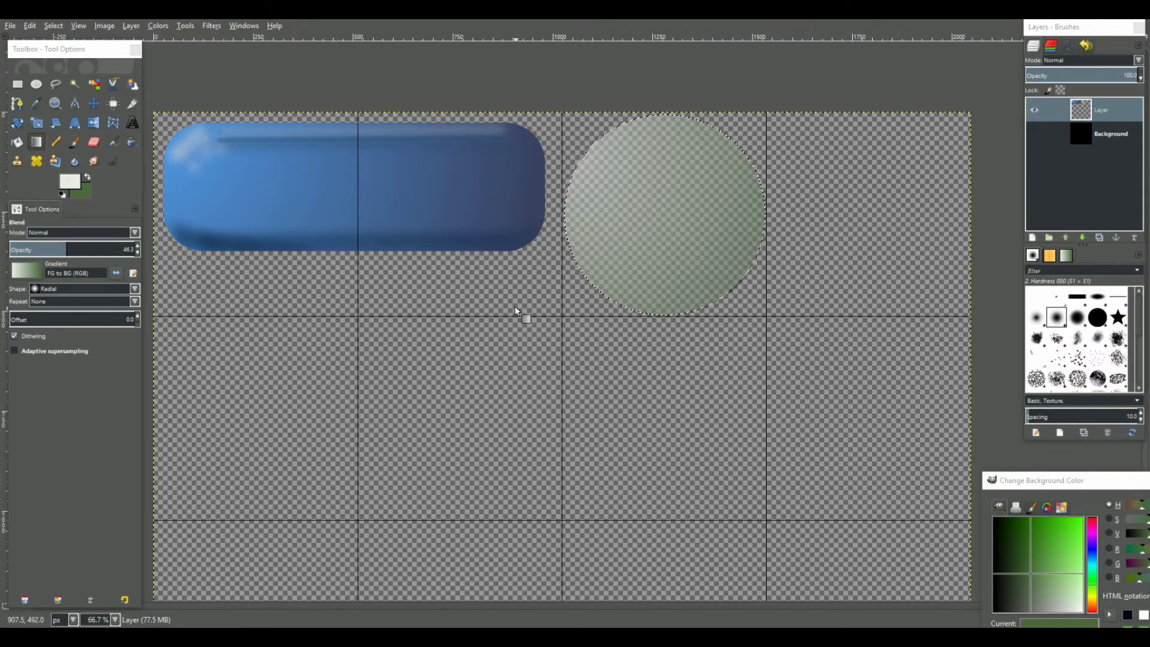
drag(67, 250, 834, 252)
drag(582, 171, 807, 276)
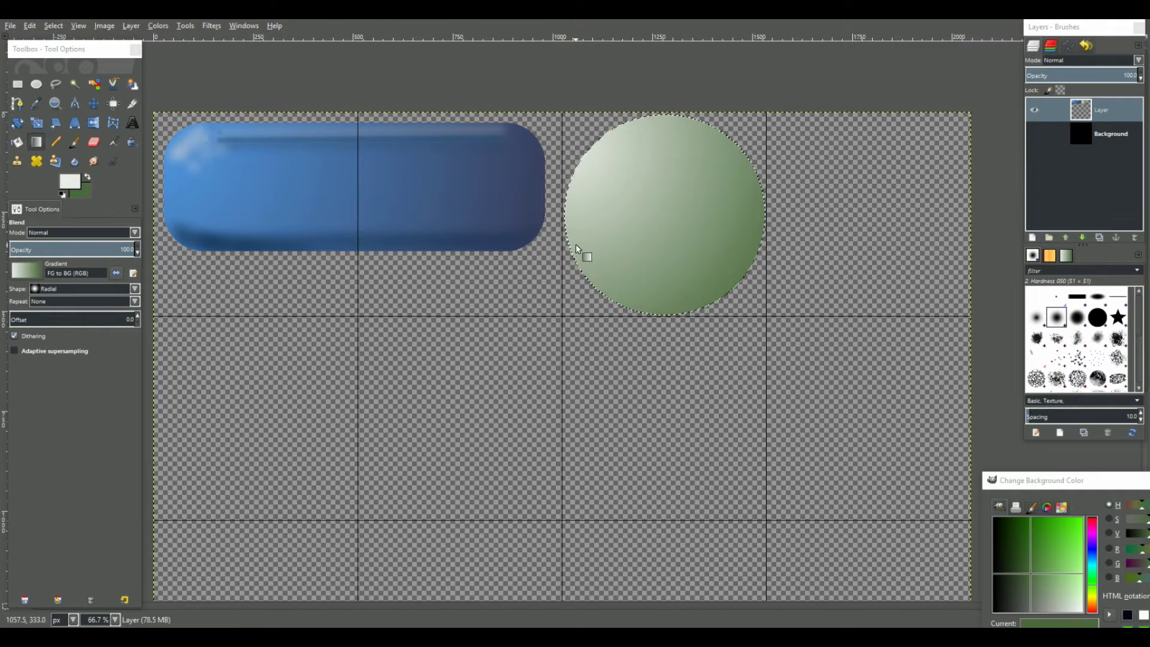
key(ctrl+shift+a)
- Draw a rounded-corner selection of about 504×187 px below the blue pill, trimming its edges
click(17, 85)
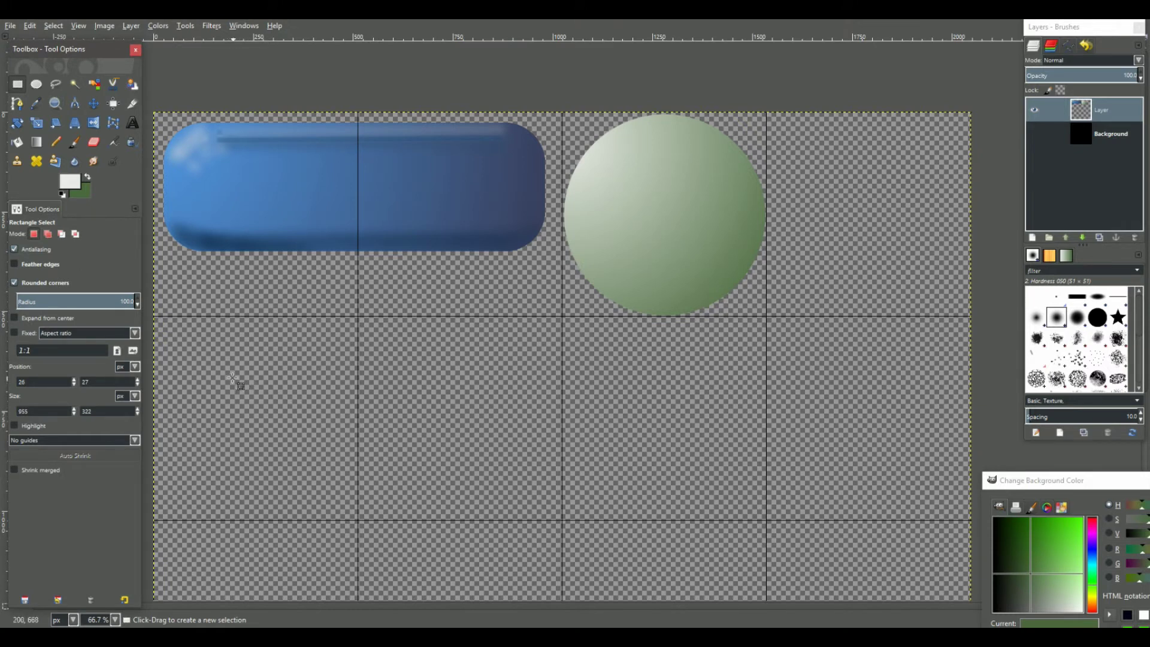
drag(236, 379, 544, 475)
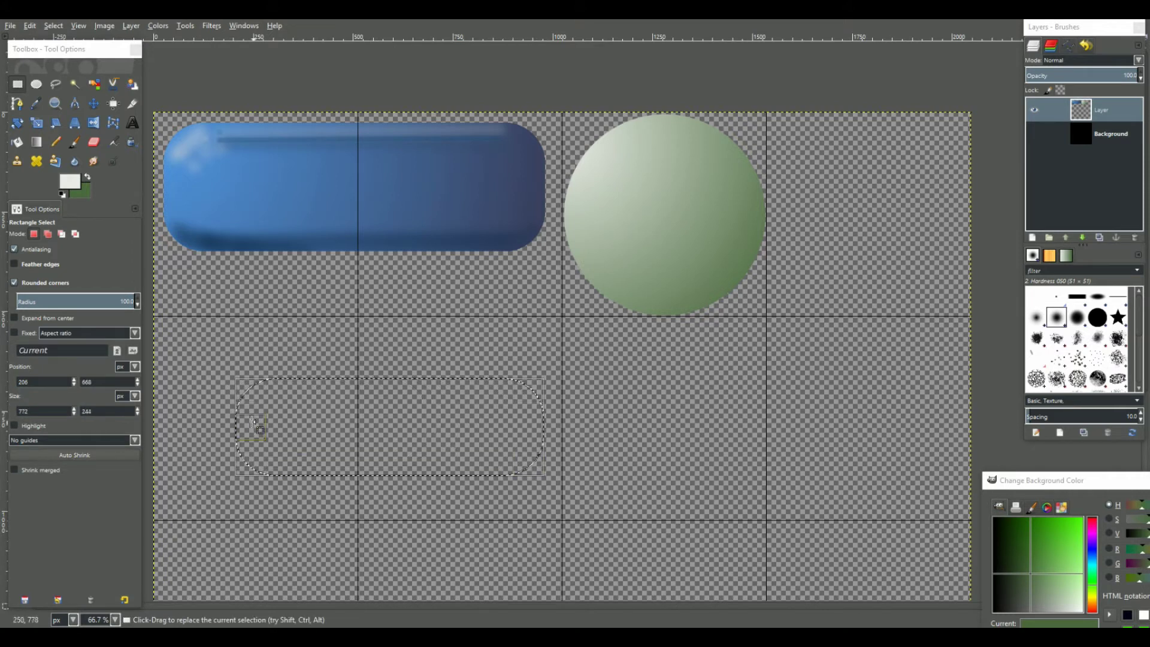
drag(252, 421, 211, 427)
drag(505, 424, 391, 434)
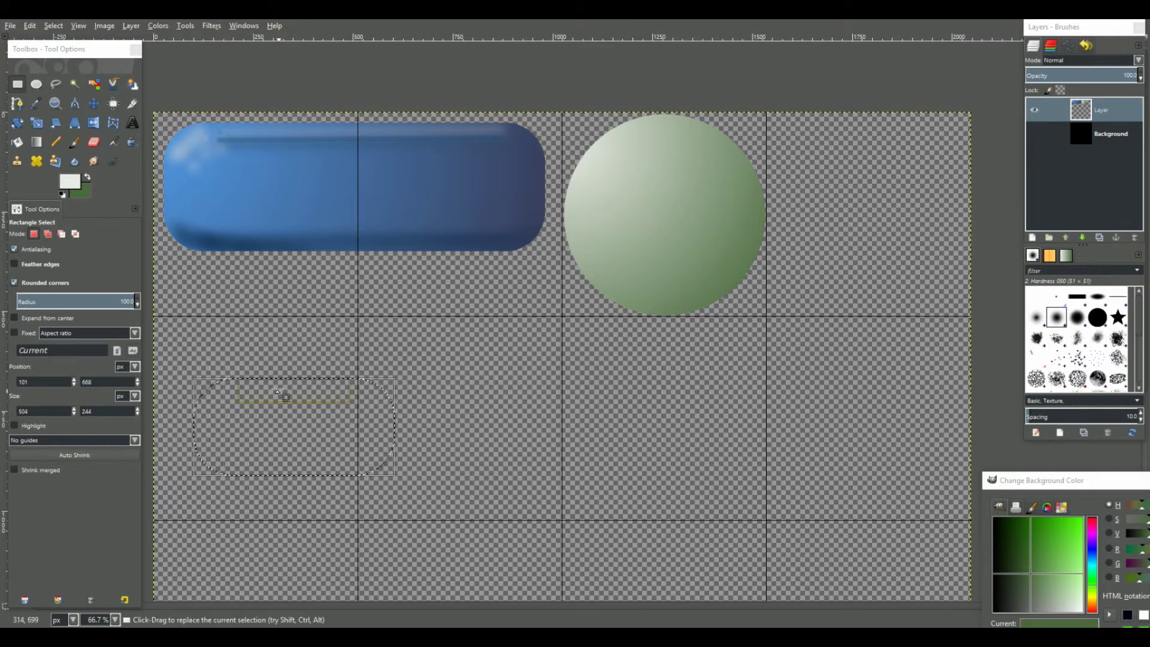
mouse_move(278, 393)
mouse_down()
mouse_move(290, 398)
mouse_move(277, 402)
mouse_up()
drag(283, 462, 284, 449)
drag(298, 400, 295, 403)
- Bucket-fill the rounded pill selection with a dark grey foreground colour, undoing a mistaken light fill
click(38, 142)
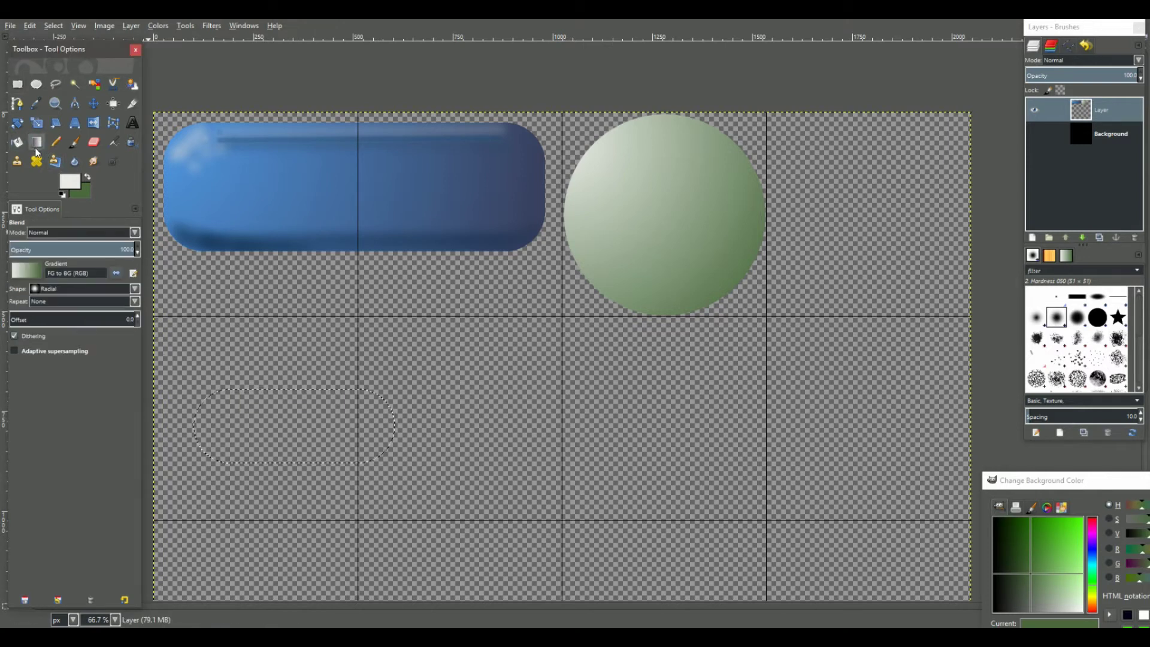
click(17, 142)
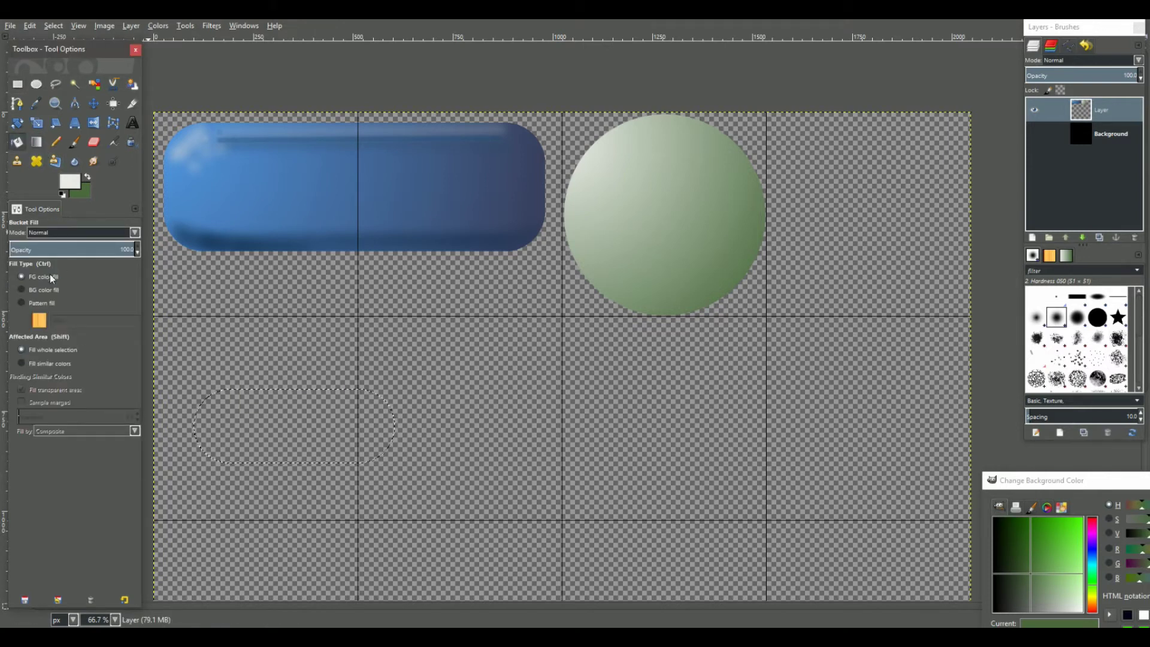
mouse_move(1057, 509)
mouse_down()
mouse_move(1020, 551)
mouse_move(990, 517)
mouse_up()
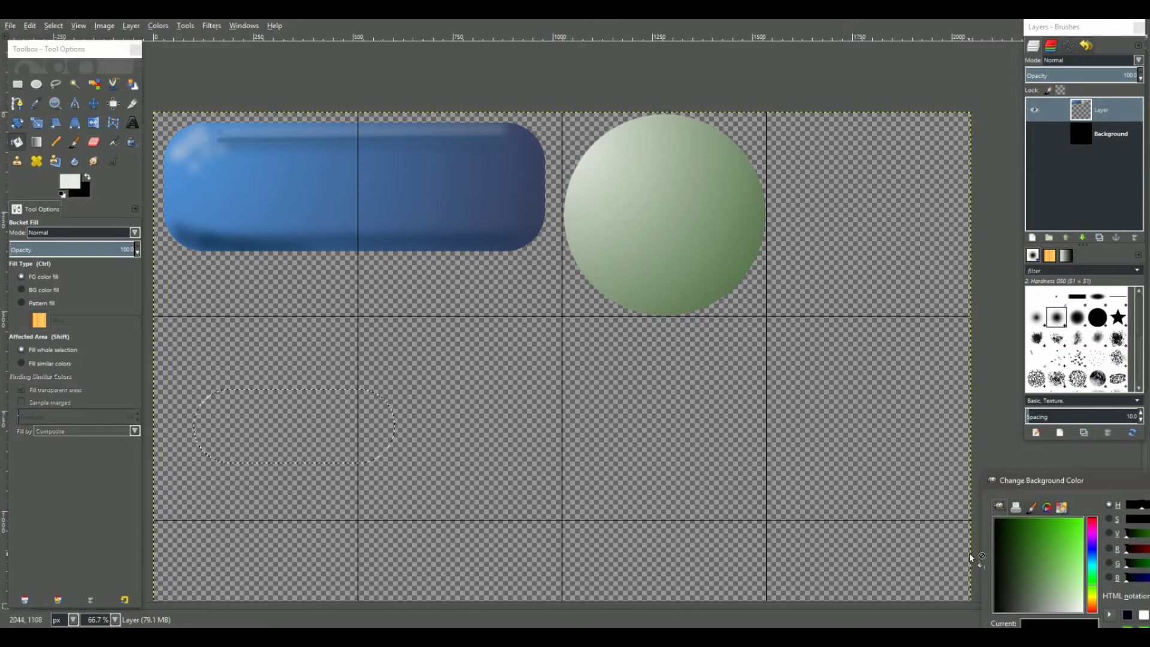
mouse_move(998, 575)
mouse_down()
mouse_move(1018, 599)
mouse_move(994, 610)
mouse_move(1012, 611)
mouse_up()
click(269, 455)
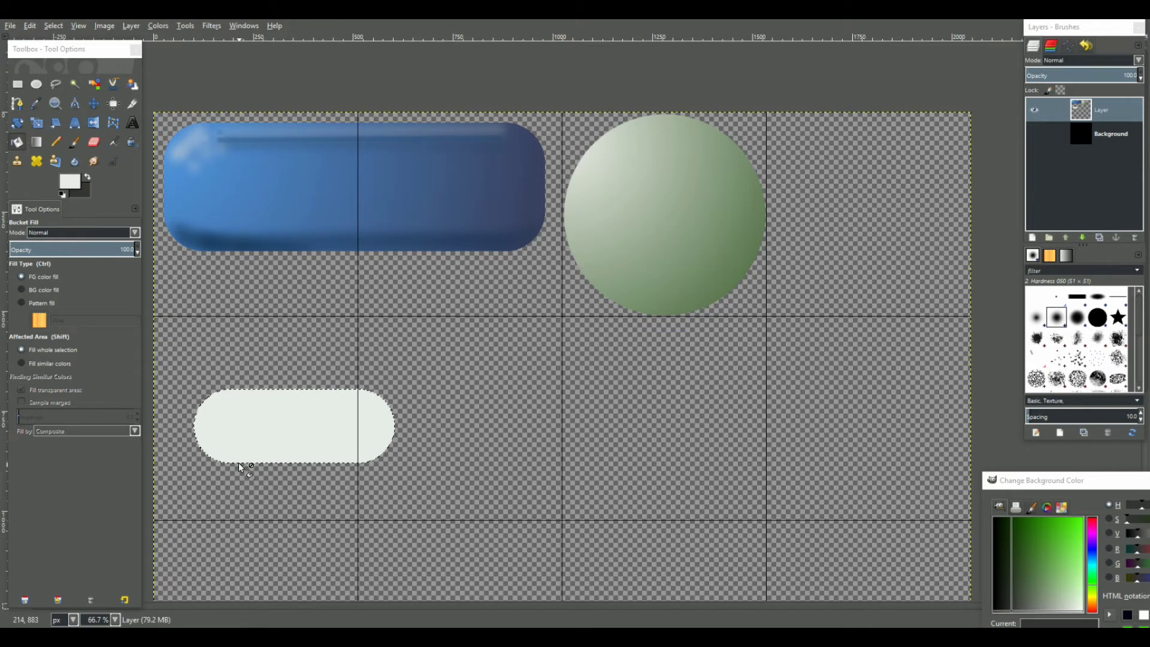
key(ctrl+z)
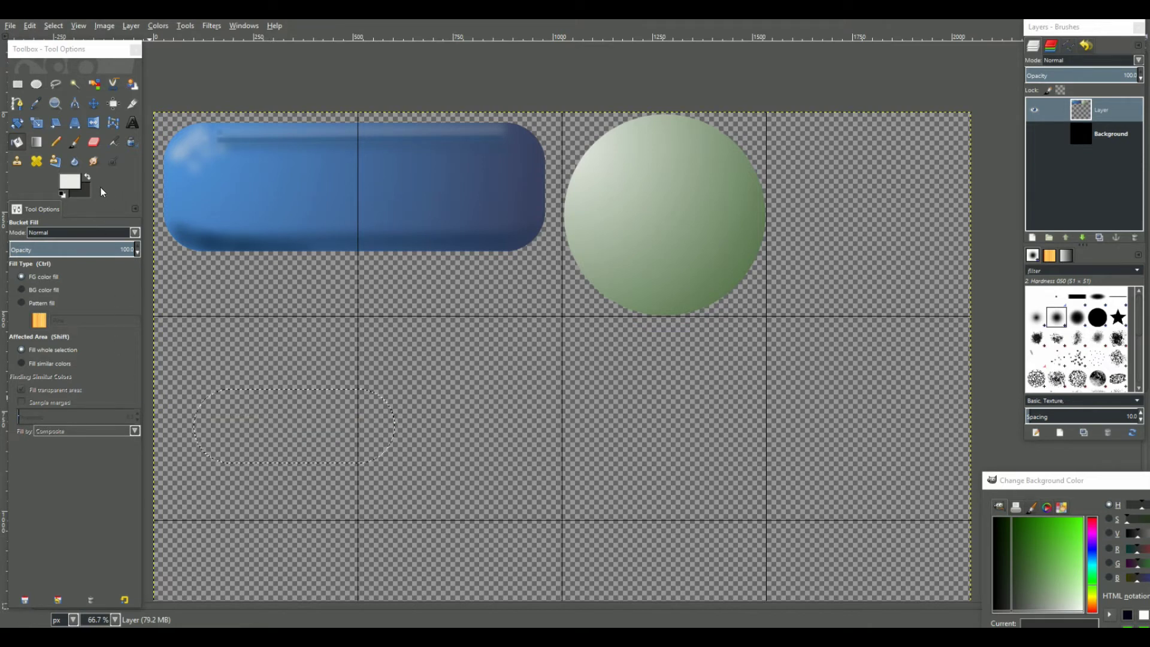
click(70, 181)
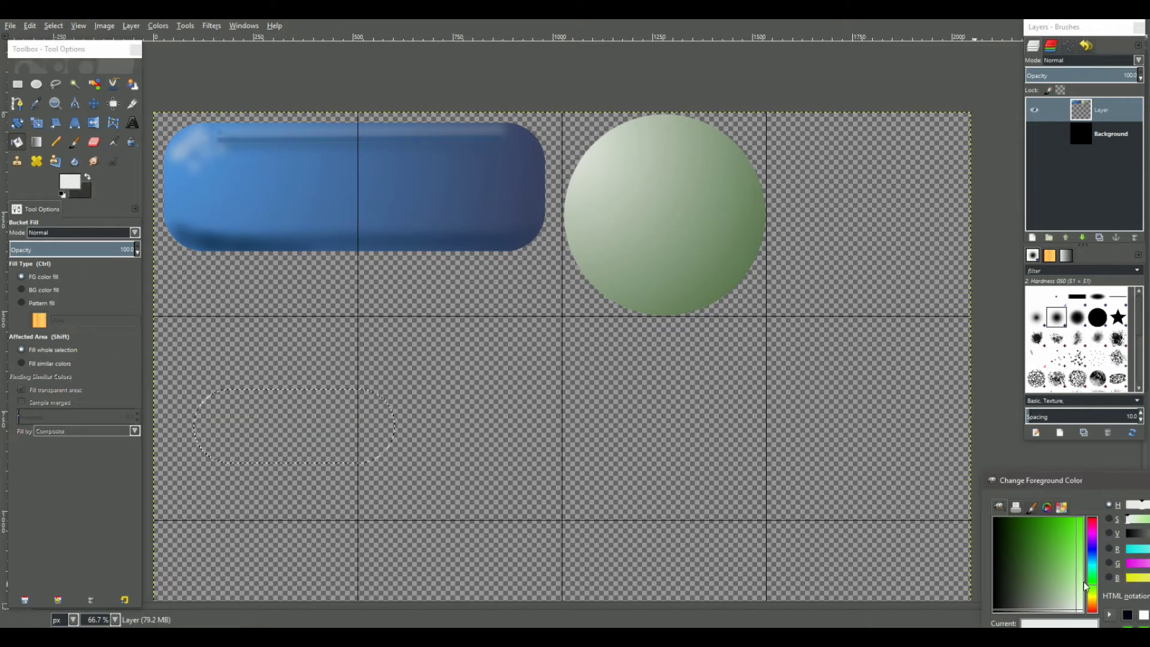
drag(1072, 584, 1009, 624)
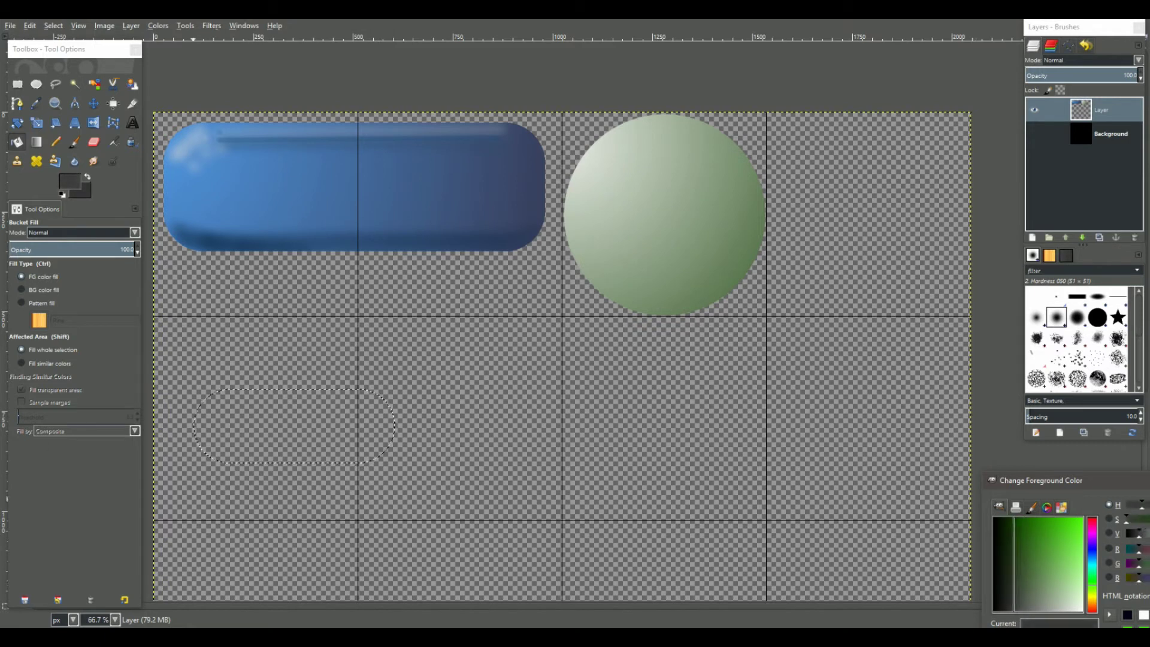
click(273, 421)
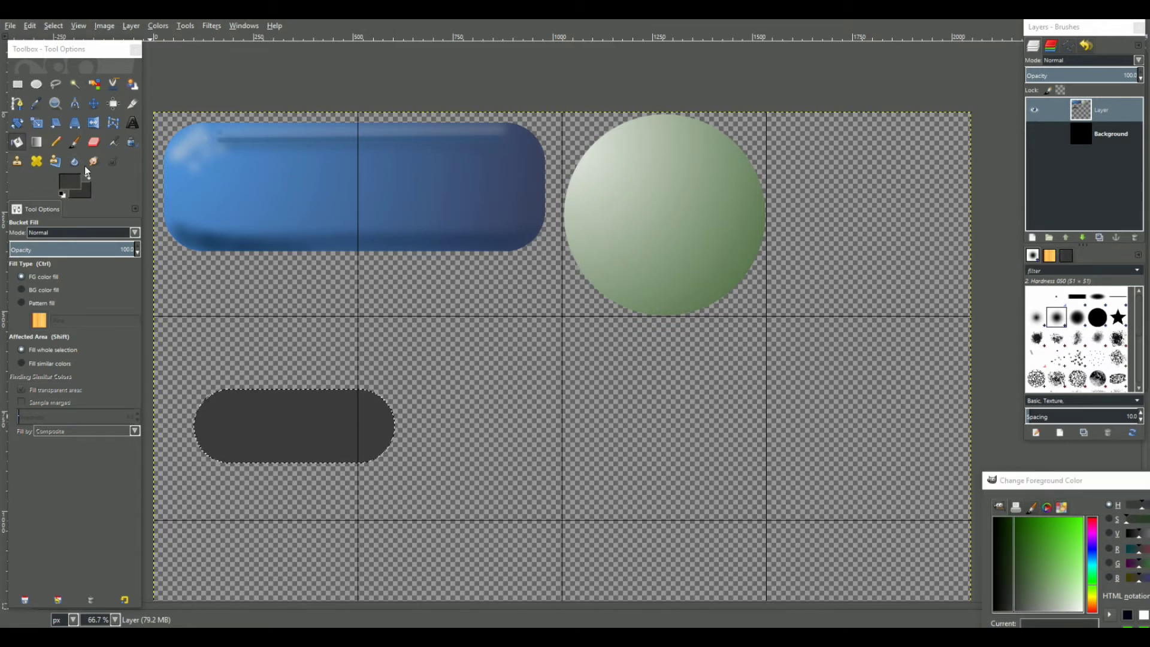
click(76, 145)
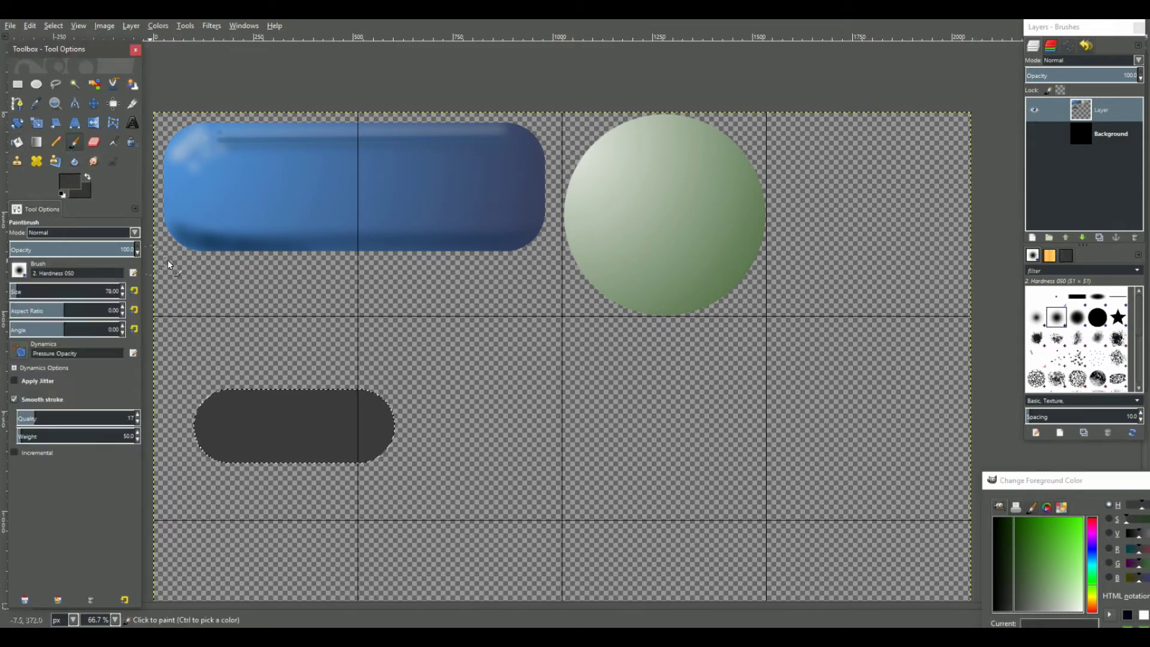
- Set the Paintbrush to a hard-edged round brush of size 136
click(1089, 329)
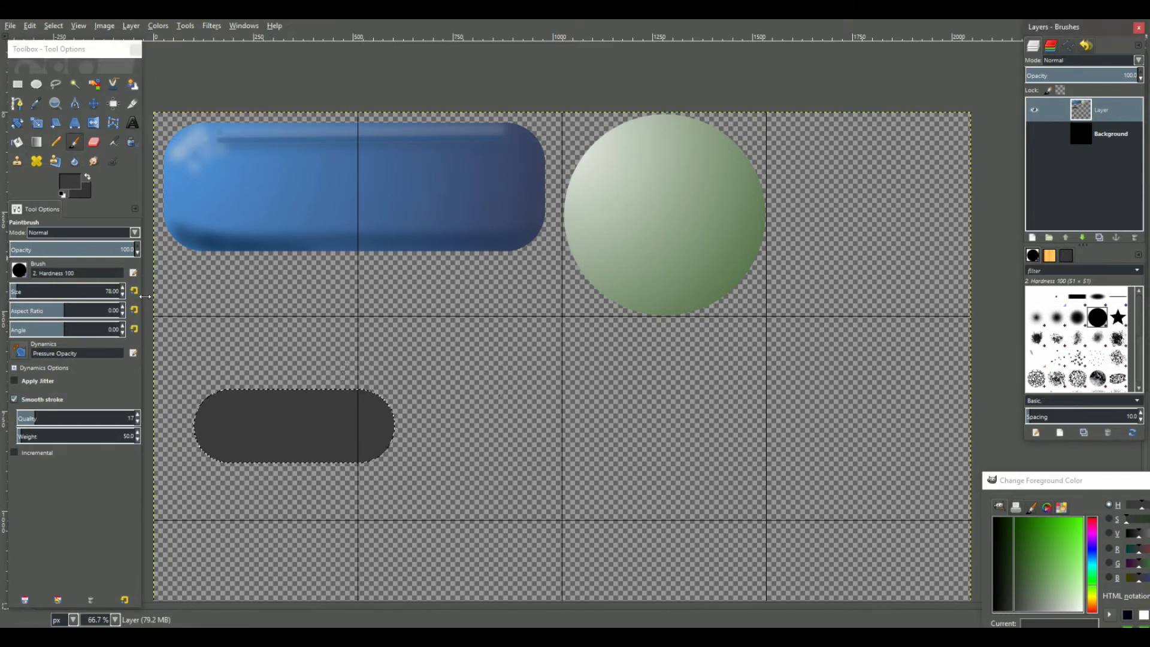
click(120, 291)
text(136)
key(Return)
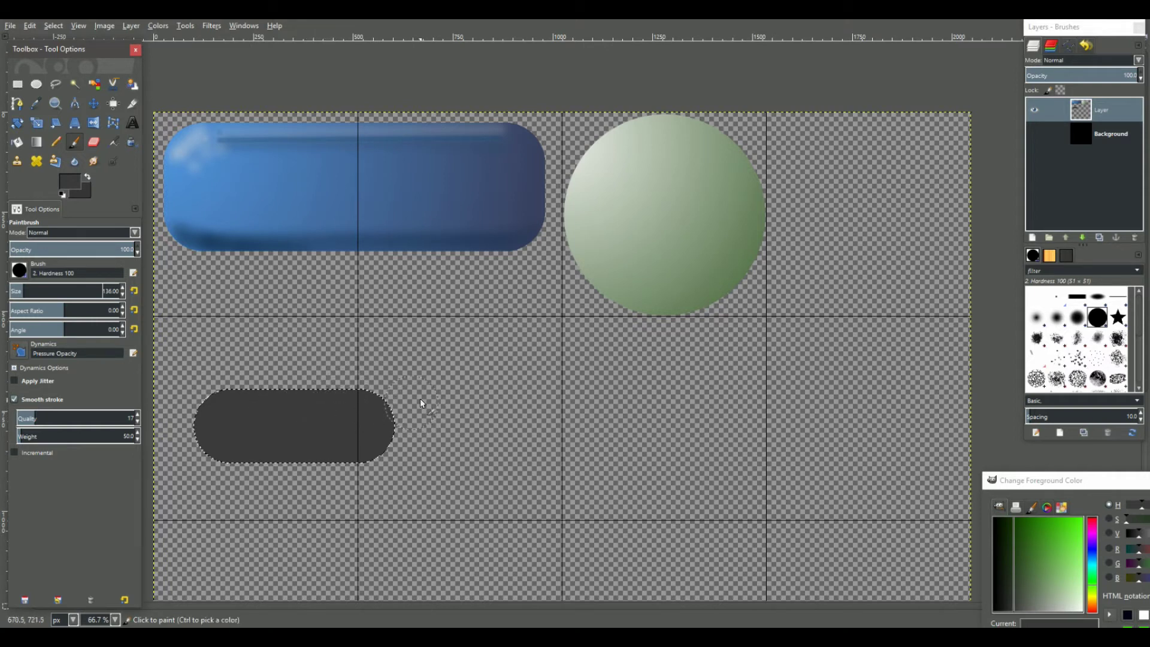
- Paint a rounded arrowhead with straight diagonal and back edges onto the pill's right end
click(449, 392)
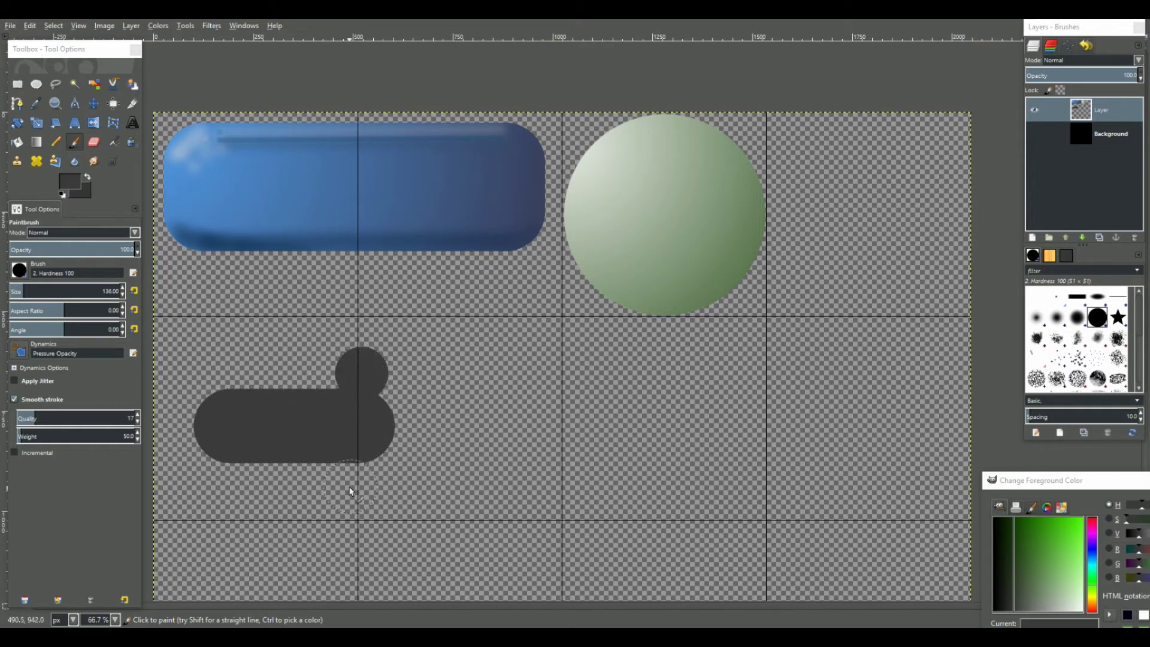
key(shift)
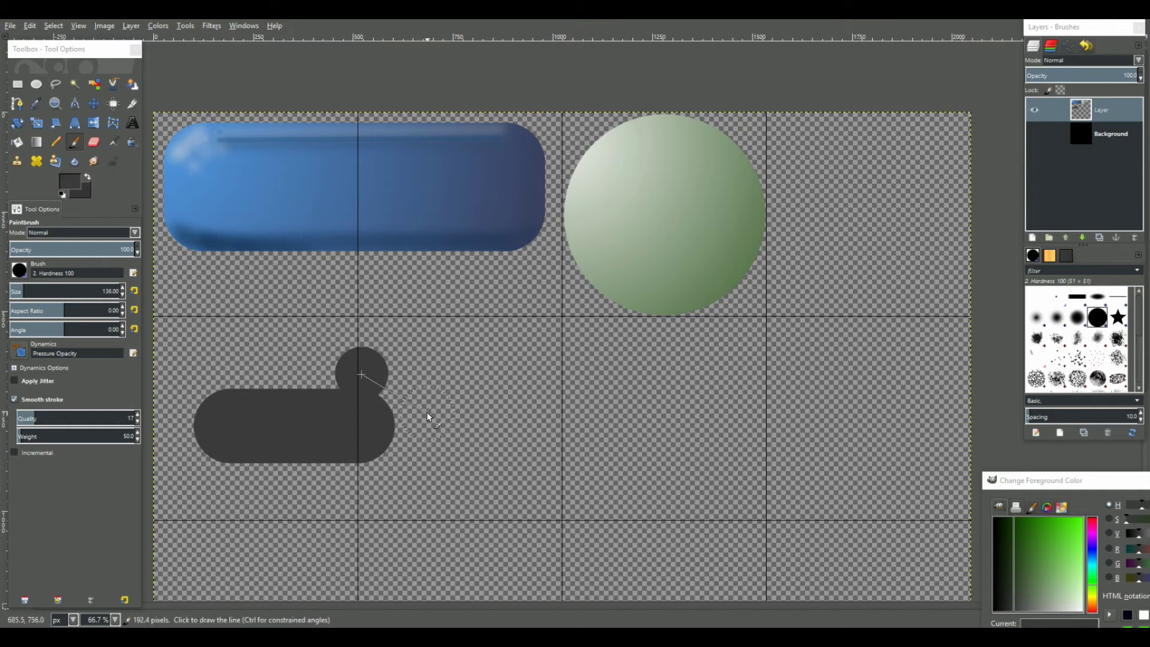
shift+click(427, 411)
shift+click(357, 470)
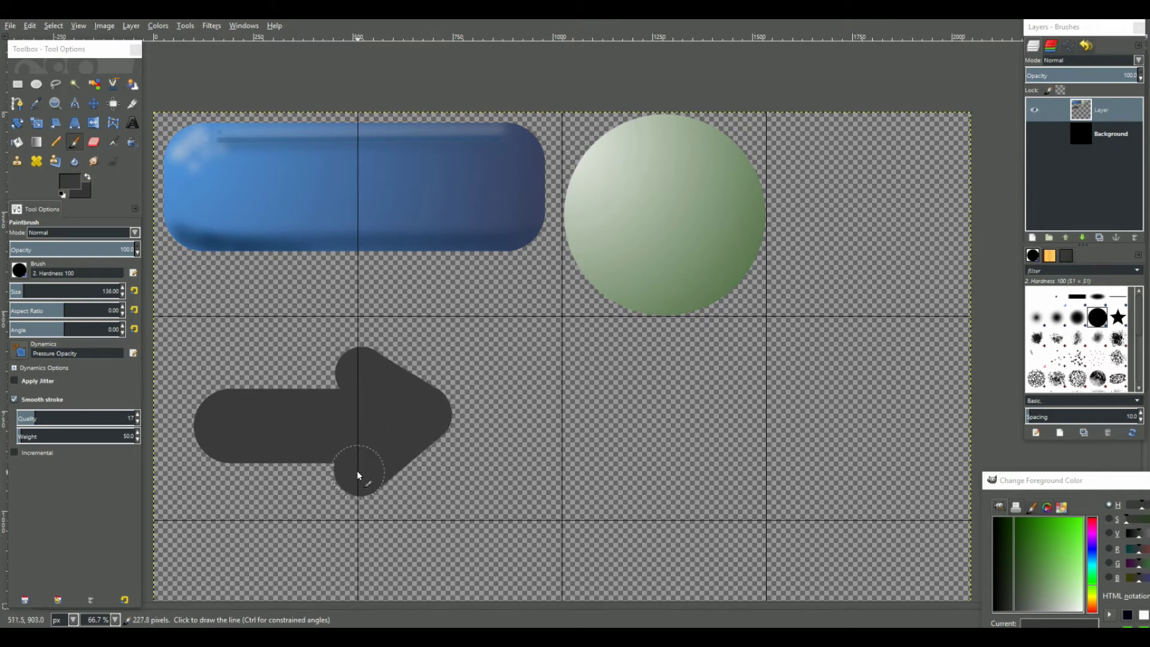
shift+click(357, 373)
shift+click(357, 468)
shift+click(355, 371)
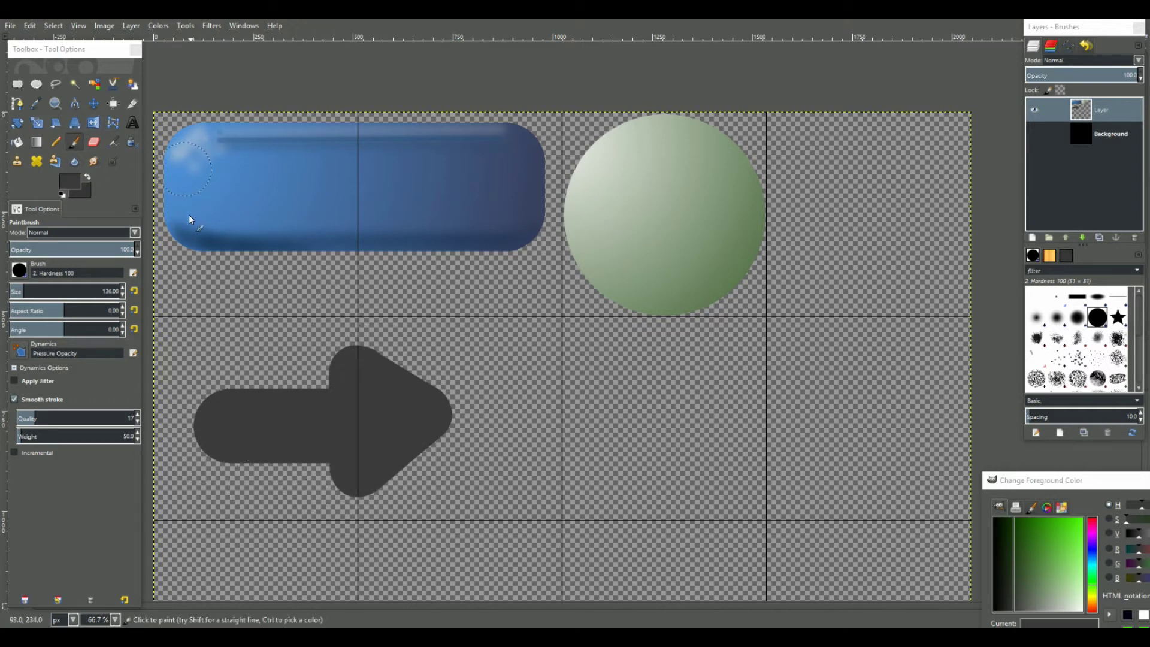
- Select the dark arrow by colour and set a soft airbrush of size 94 with light grey
click(78, 86)
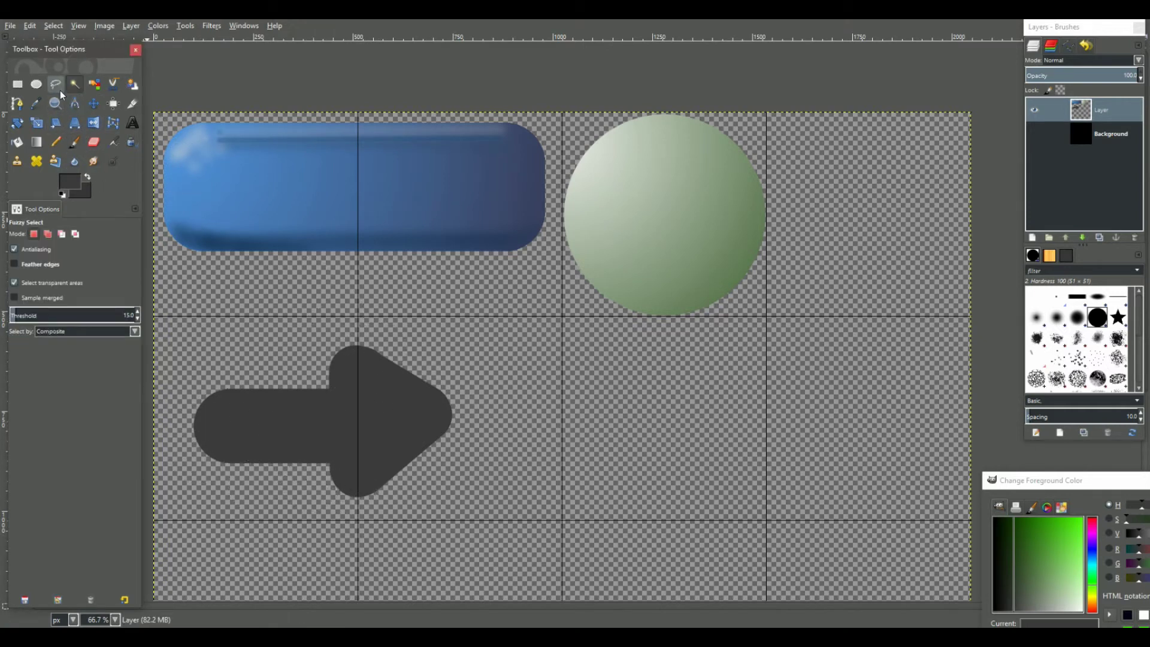
click(377, 413)
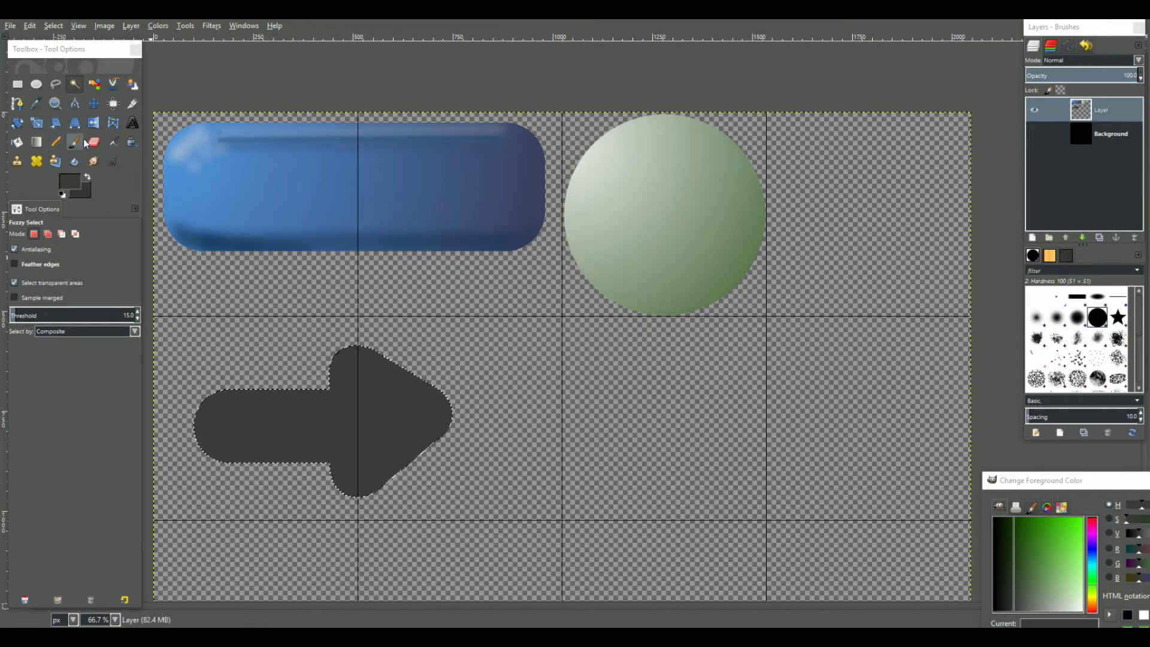
click(113, 142)
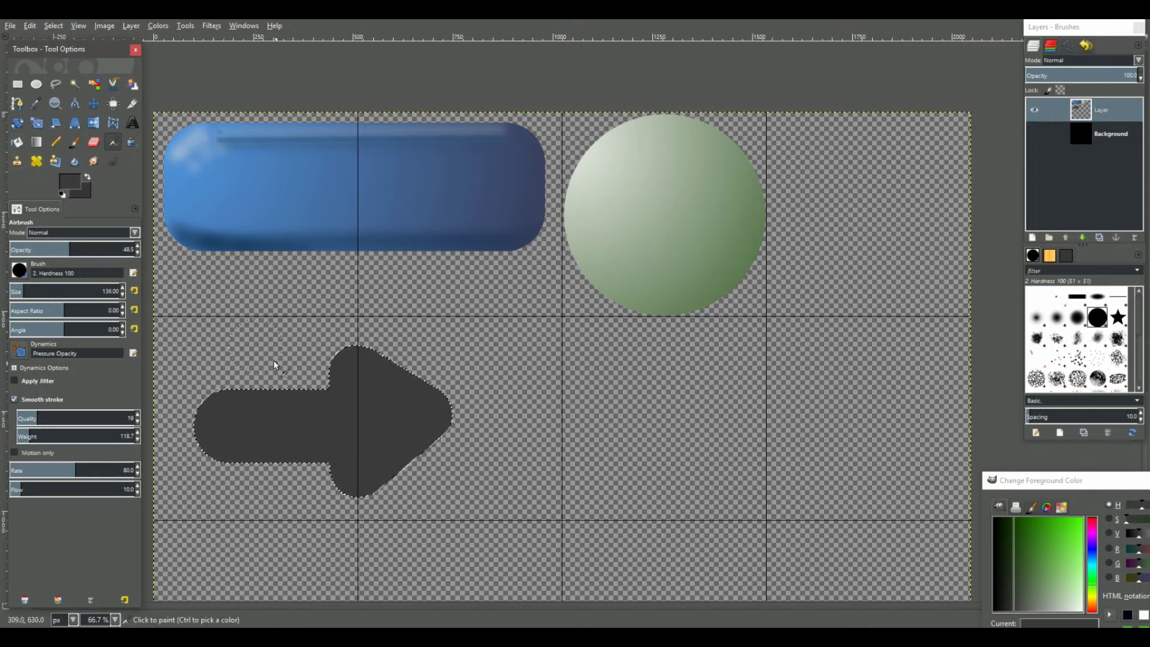
click(124, 293)
click(123, 293)
click(1057, 318)
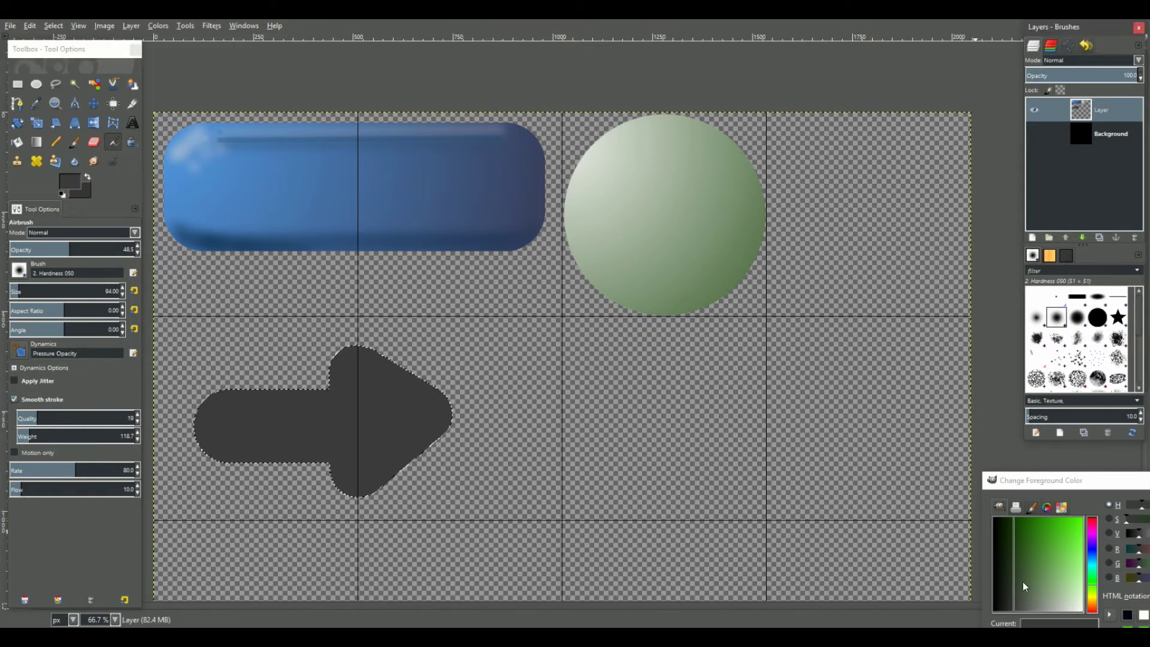
drag(1023, 586, 1036, 614)
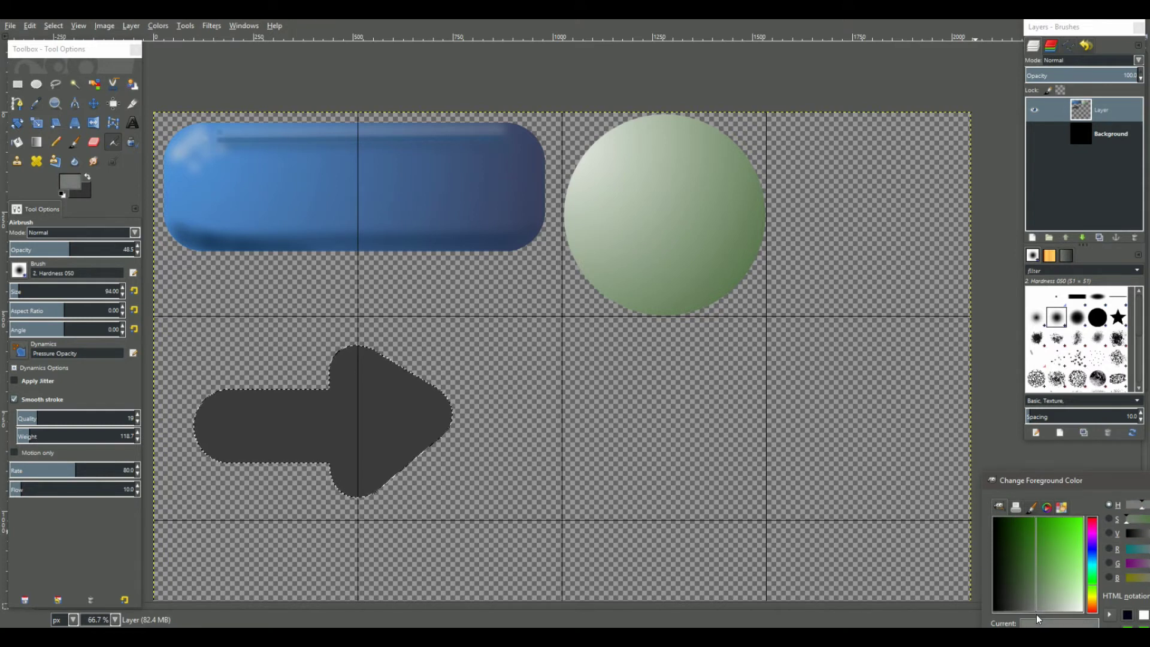
- Airbrush light grey lines along the arrow shaft's top and the arrowhead's upper edge
click(206, 397)
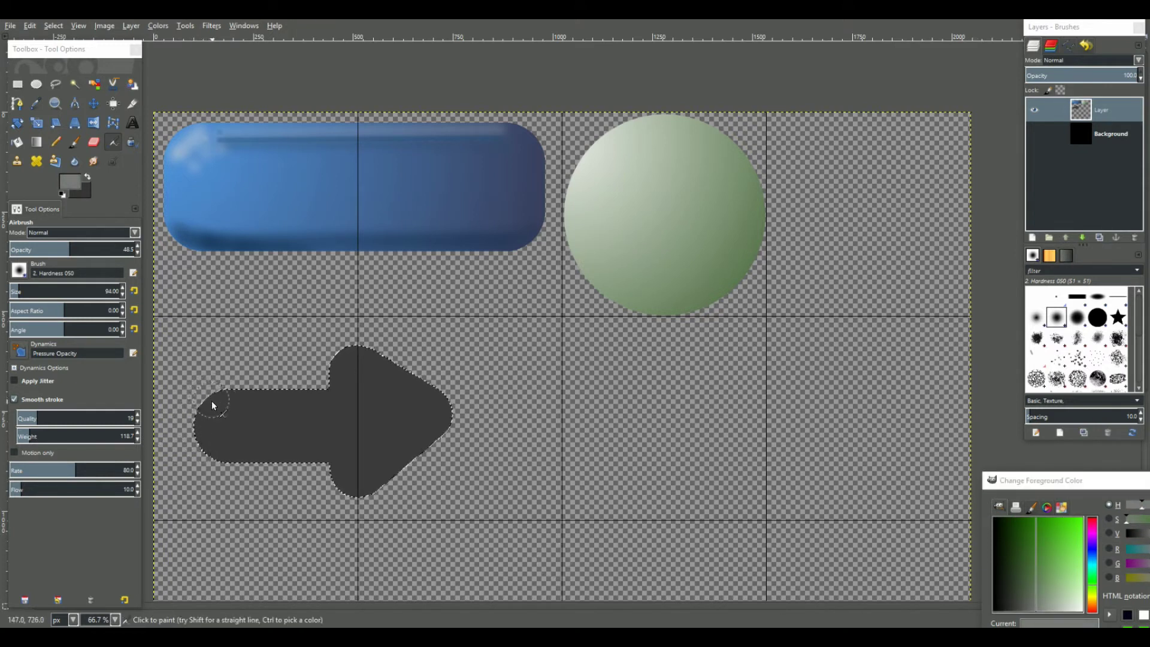
shift+click(316, 395)
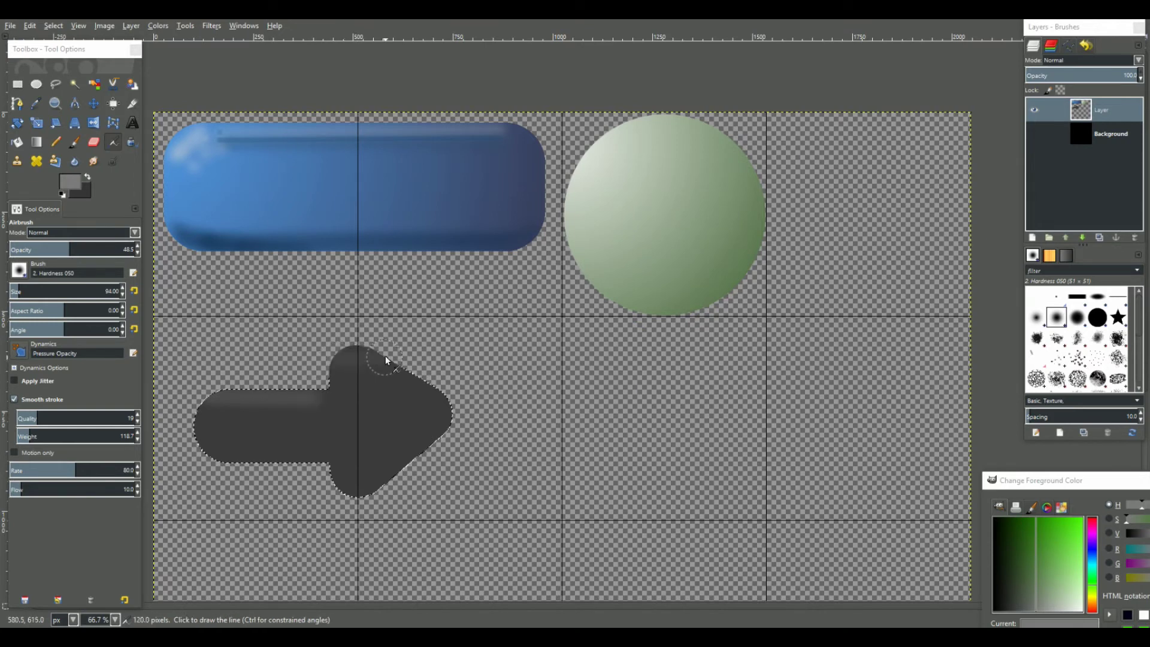
click(350, 348)
shift+click(454, 407)
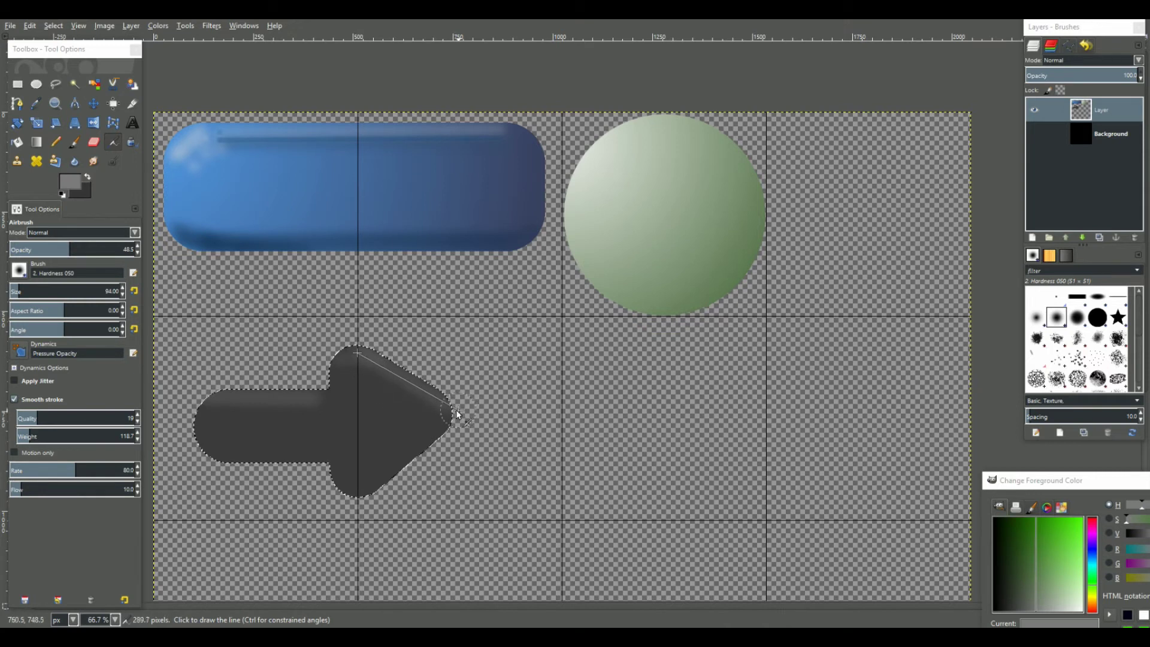
click(210, 398)
shift+click(321, 398)
click(211, 396)
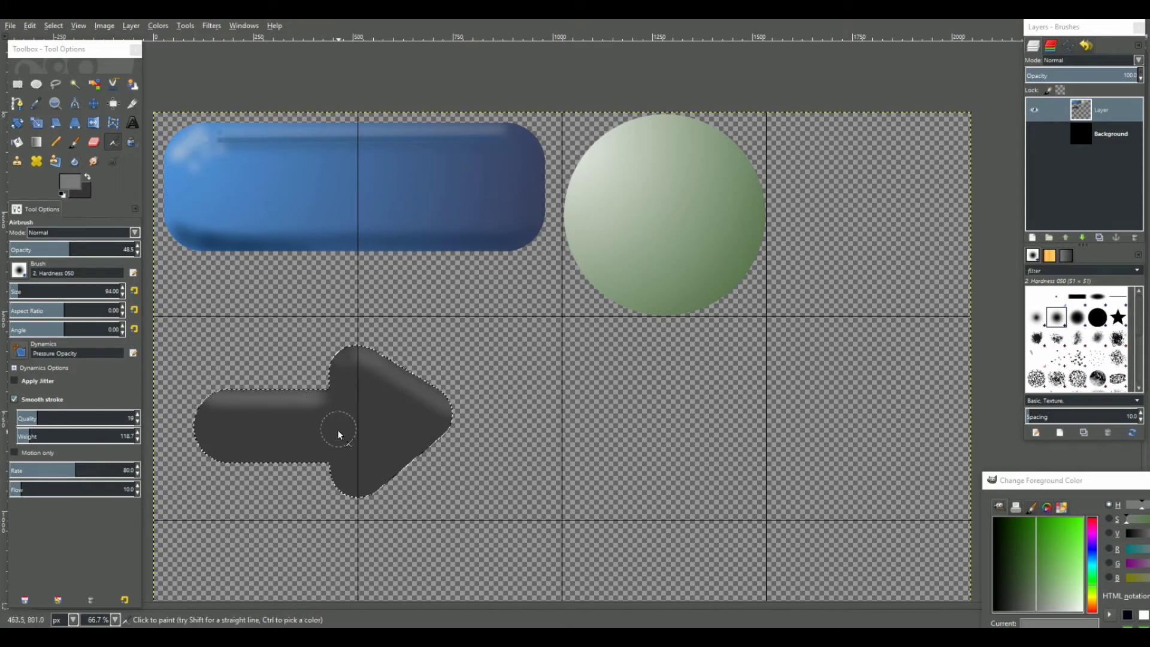
click(363, 356)
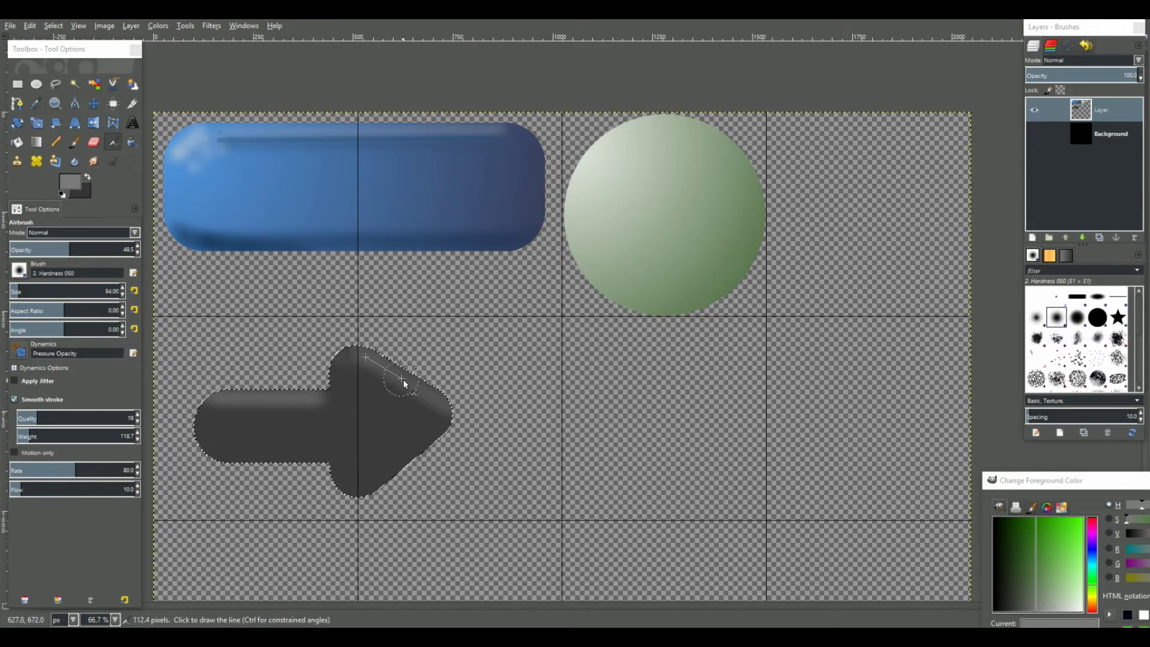
shift+click(449, 409)
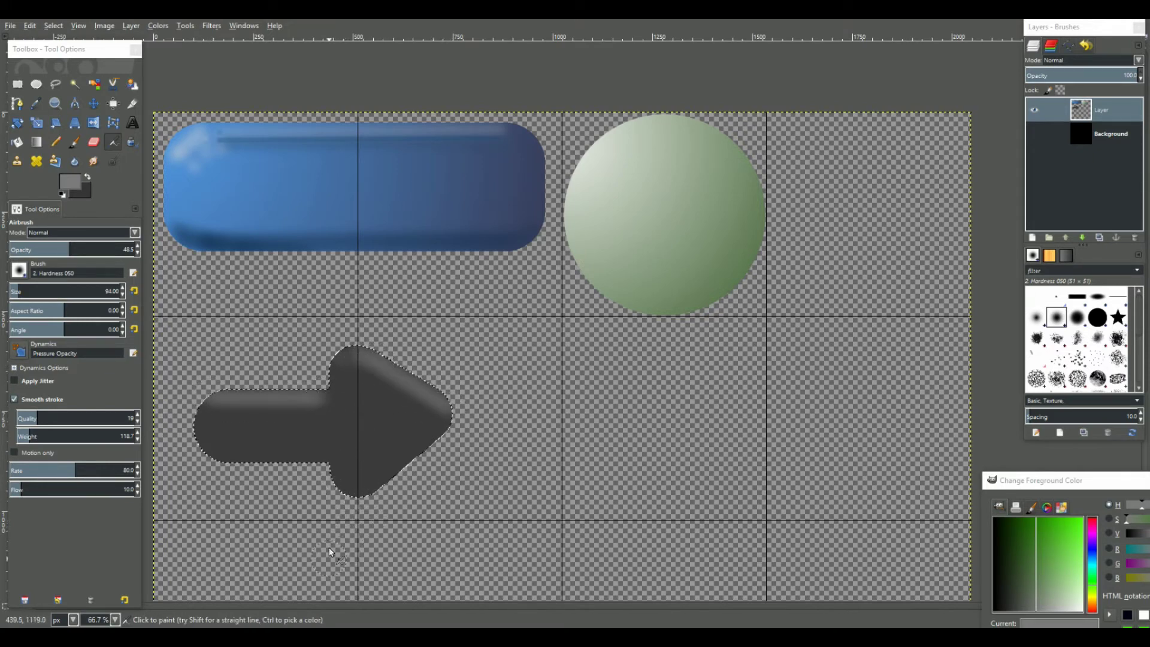
click(214, 398)
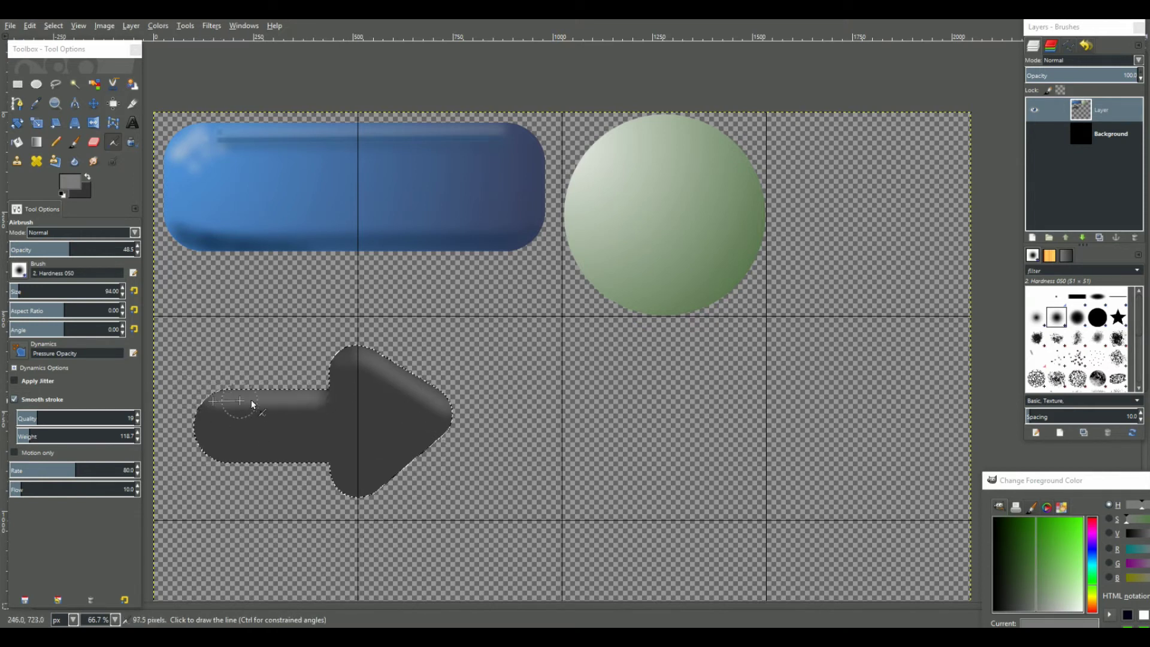
shift+click(326, 397)
click(359, 354)
shift+click(455, 408)
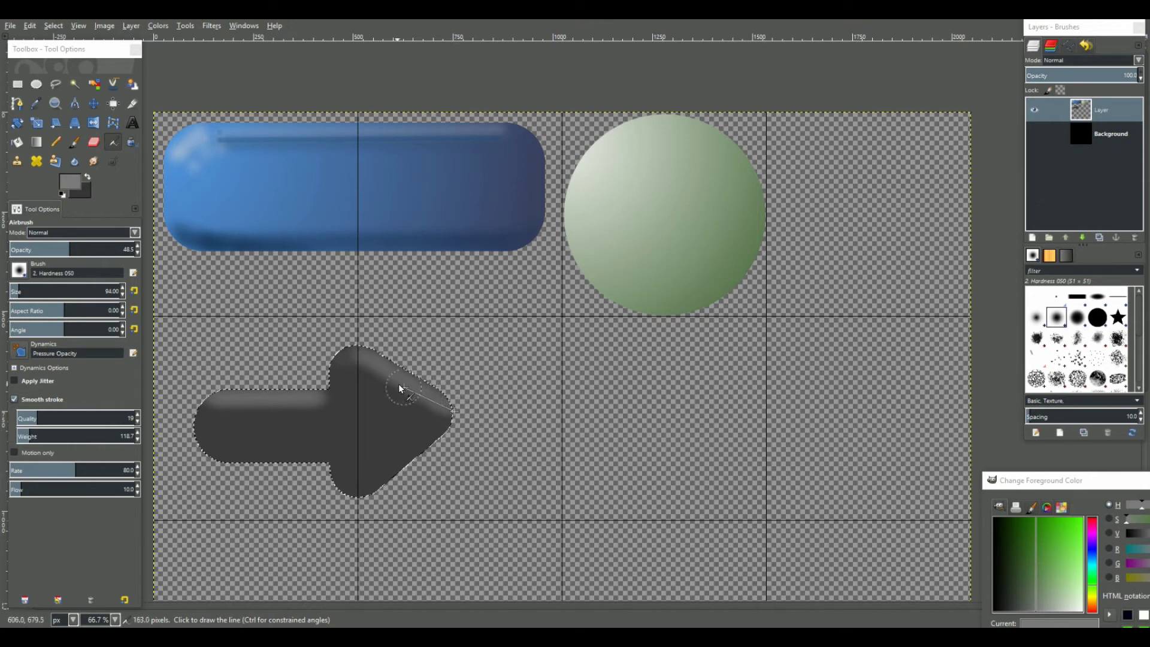
shift+click(357, 356)
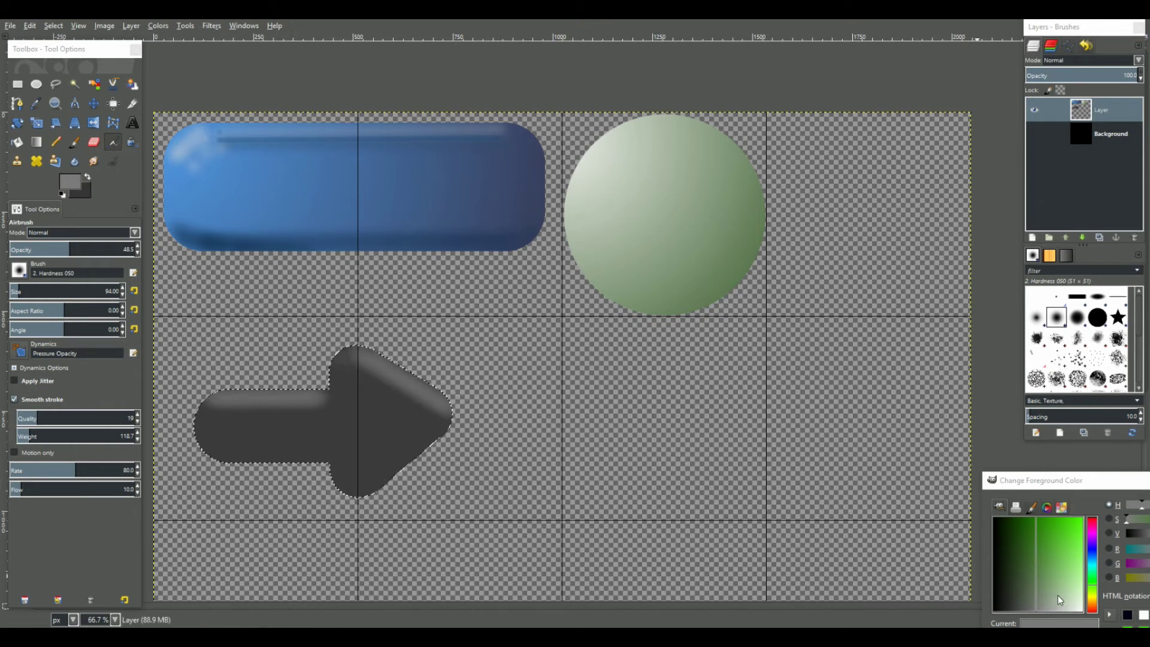
- Airbrush darker grey strokes along the arrow's lower edges up to the tip
drag(1047, 600, 1020, 613)
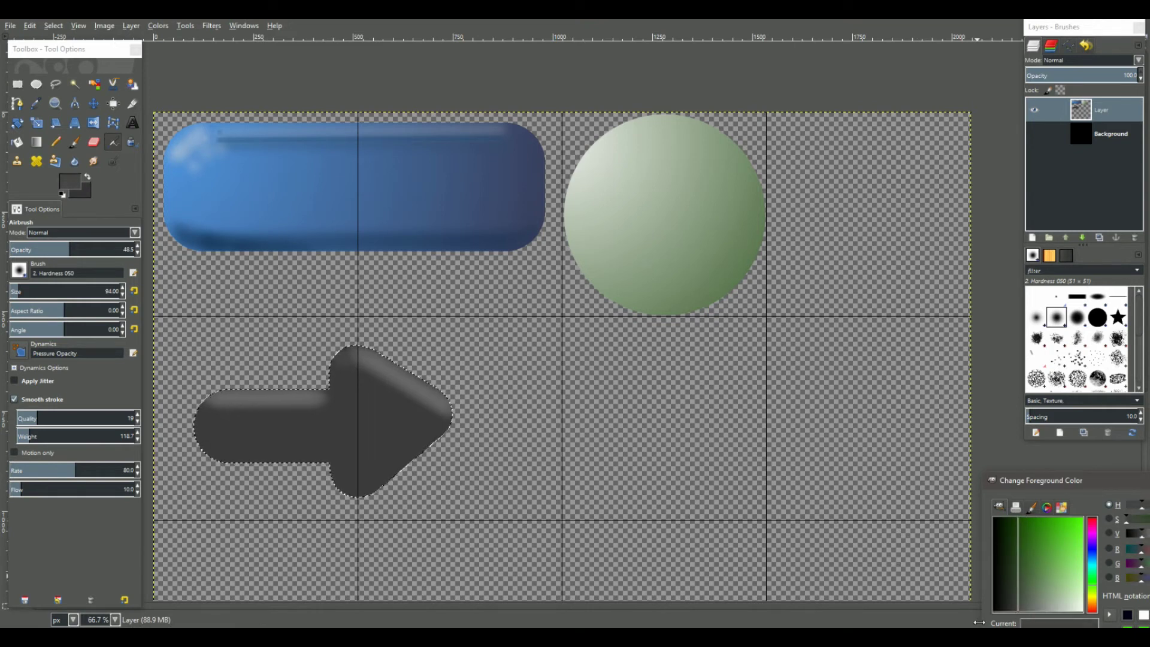
click(344, 491)
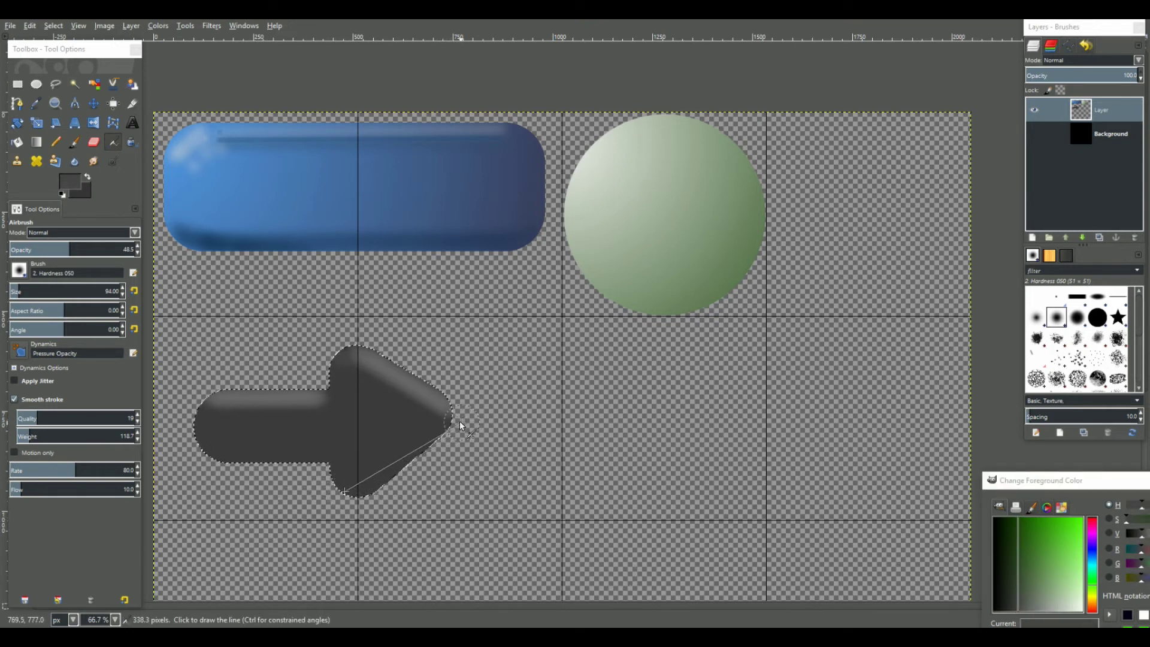
shift+click(359, 491)
shift+click(448, 427)
click(219, 460)
shift+click(313, 458)
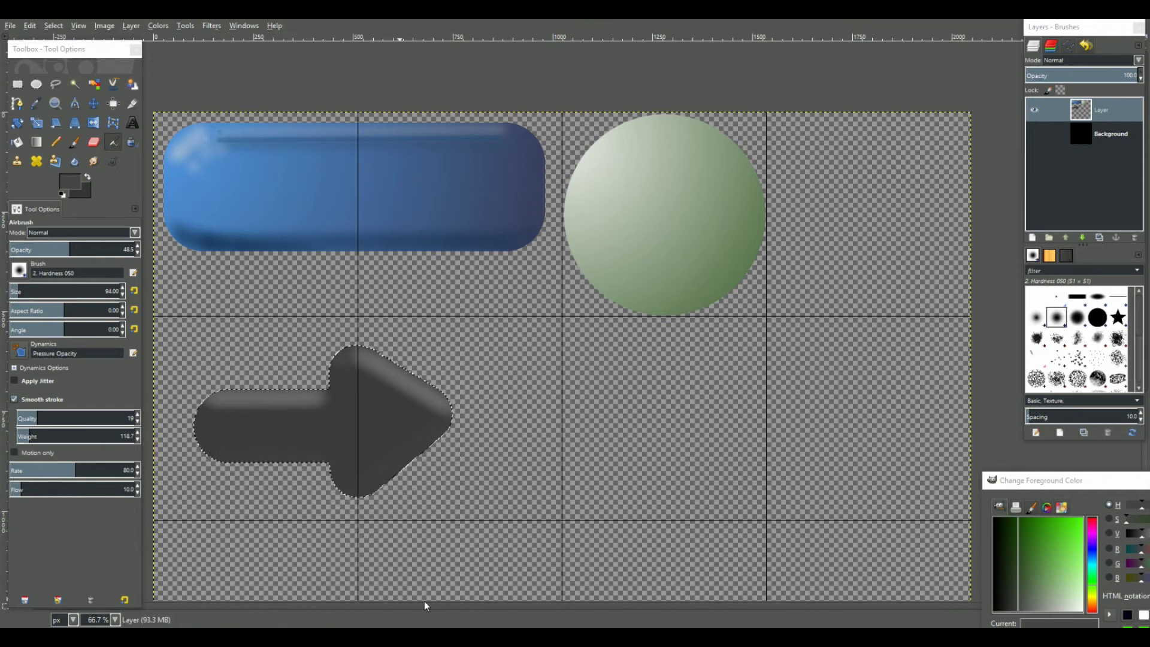
- Reset the colours so white becomes the foreground colour
key(p)
key(d)
key(x)
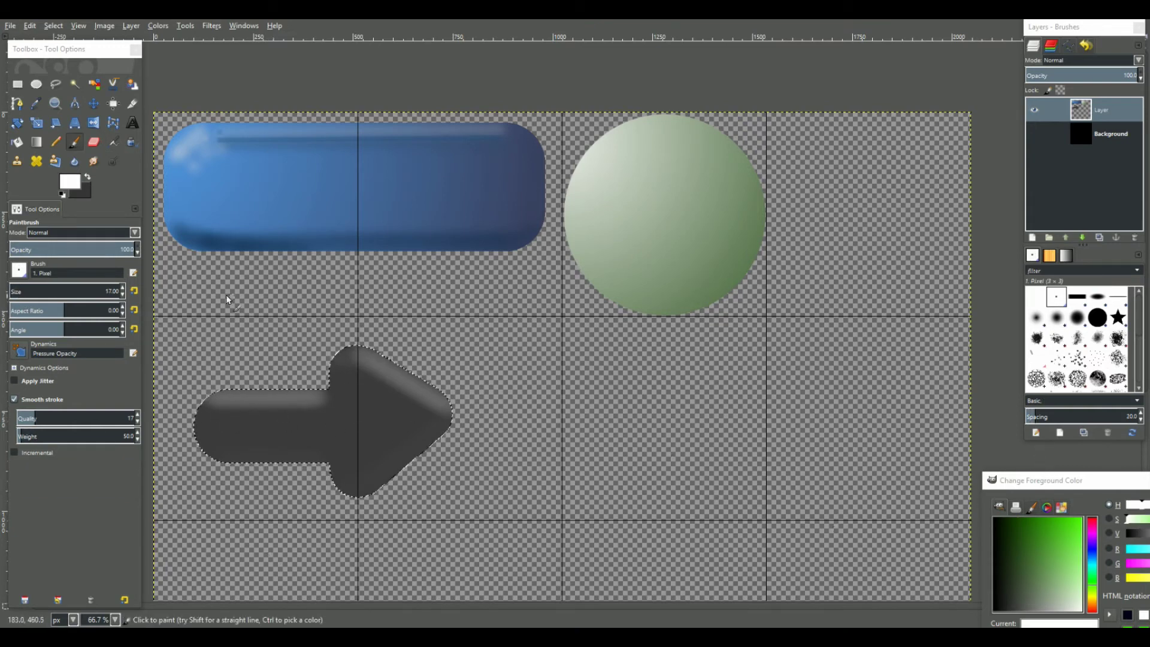
- Airbrush white streaks along the shaft top and arrowhead upper edge, then deselect everything
click(112, 141)
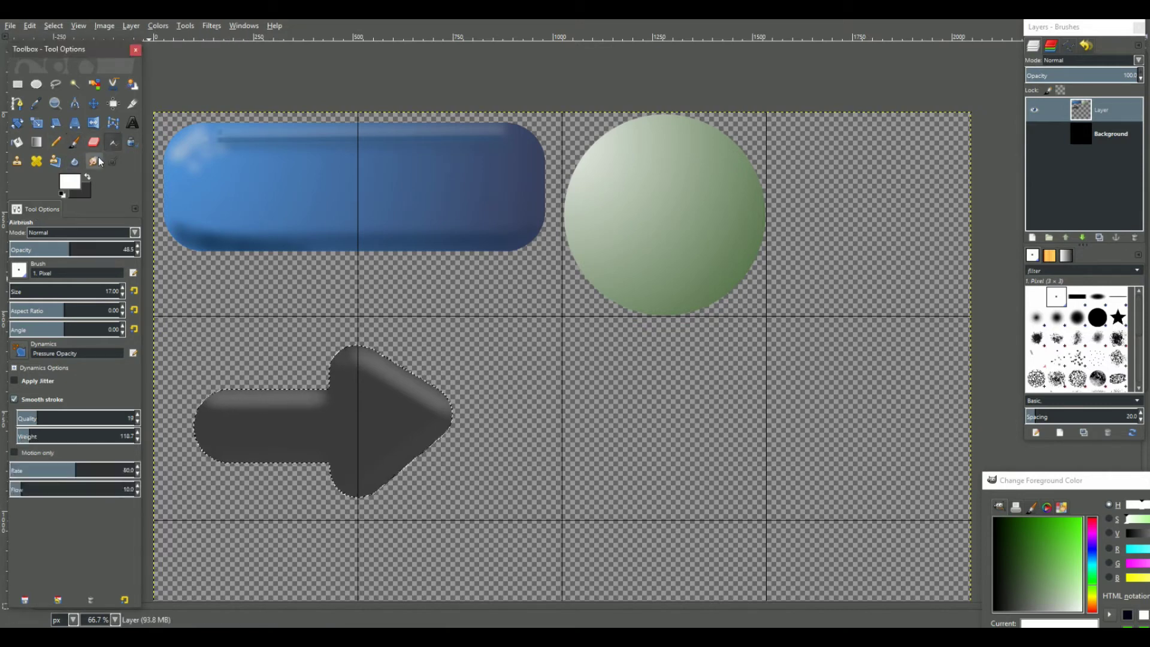
click(217, 408)
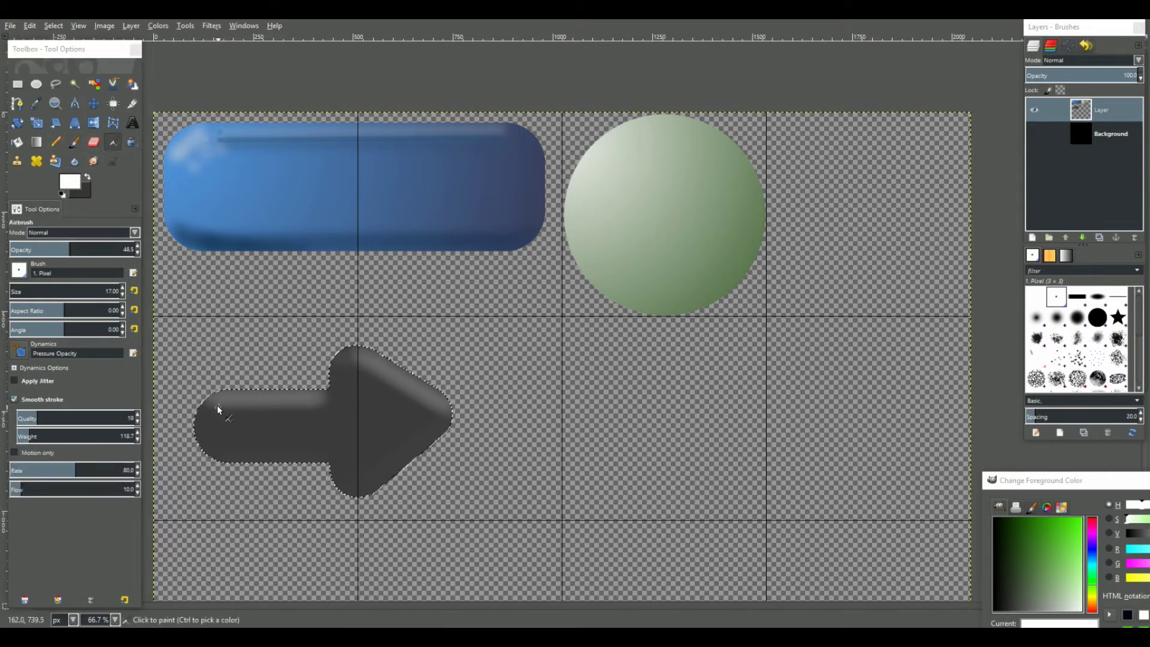
ctrl+shift+click(320, 419)
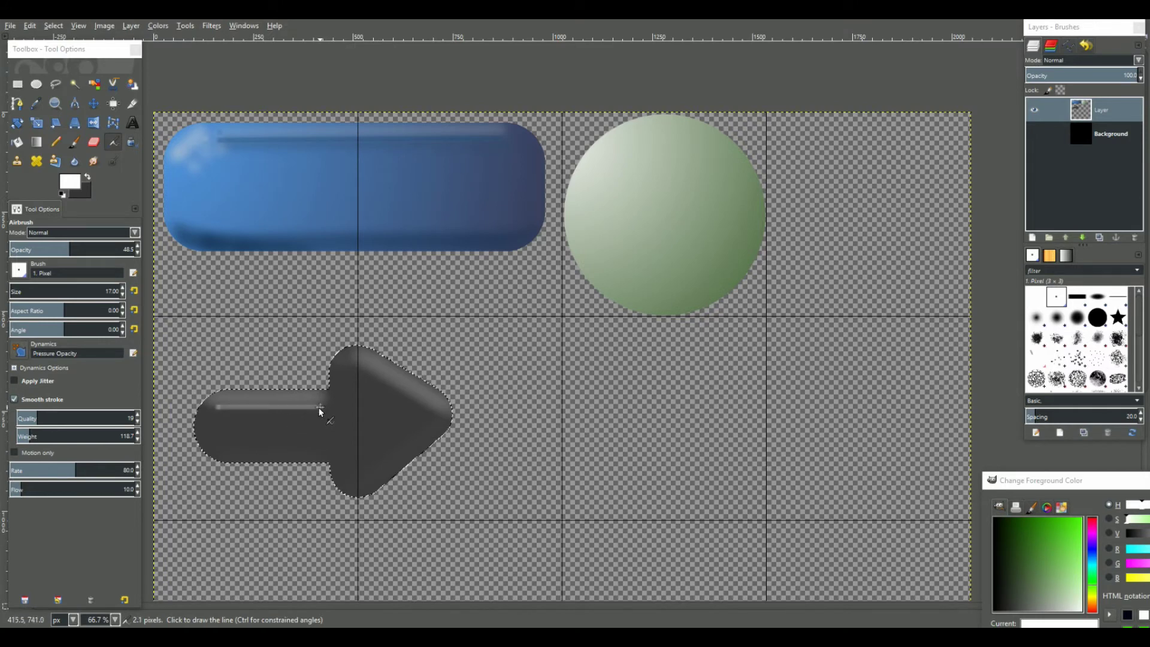
shift+click(219, 403)
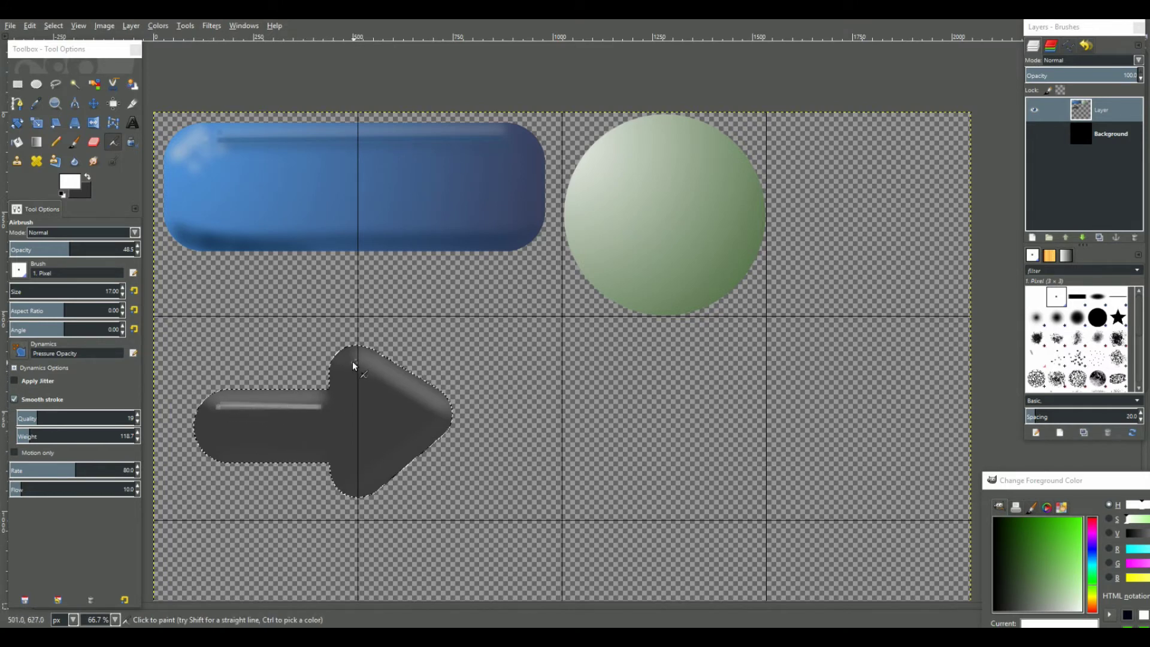
click(353, 365)
shift+click(438, 412)
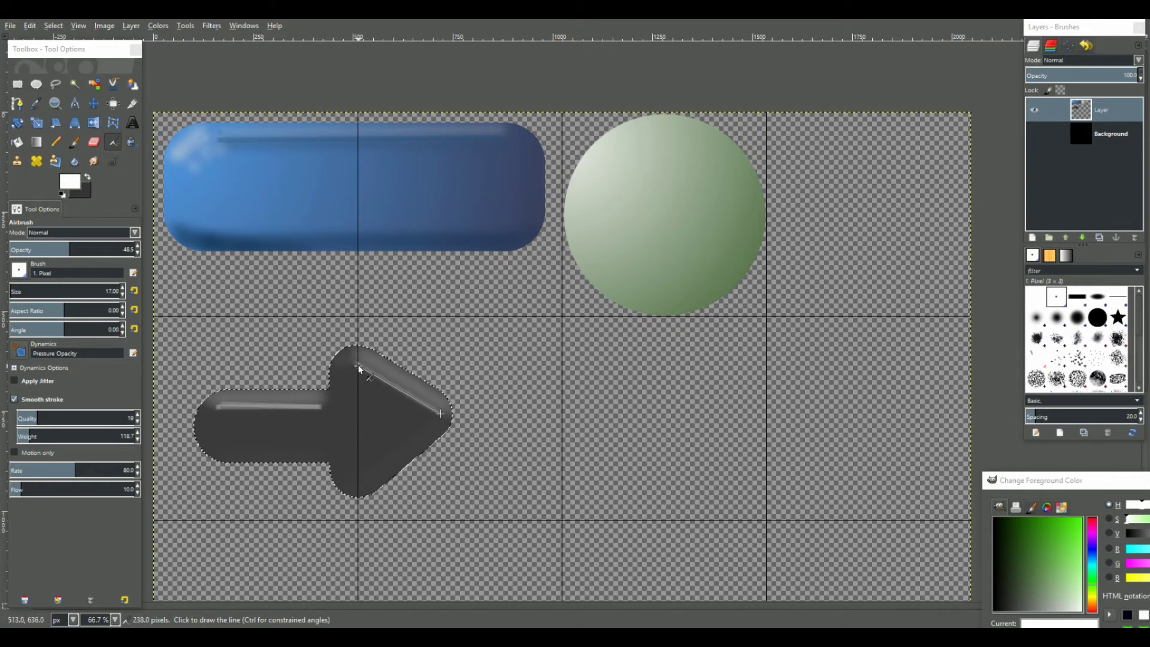
shift+click(357, 363)
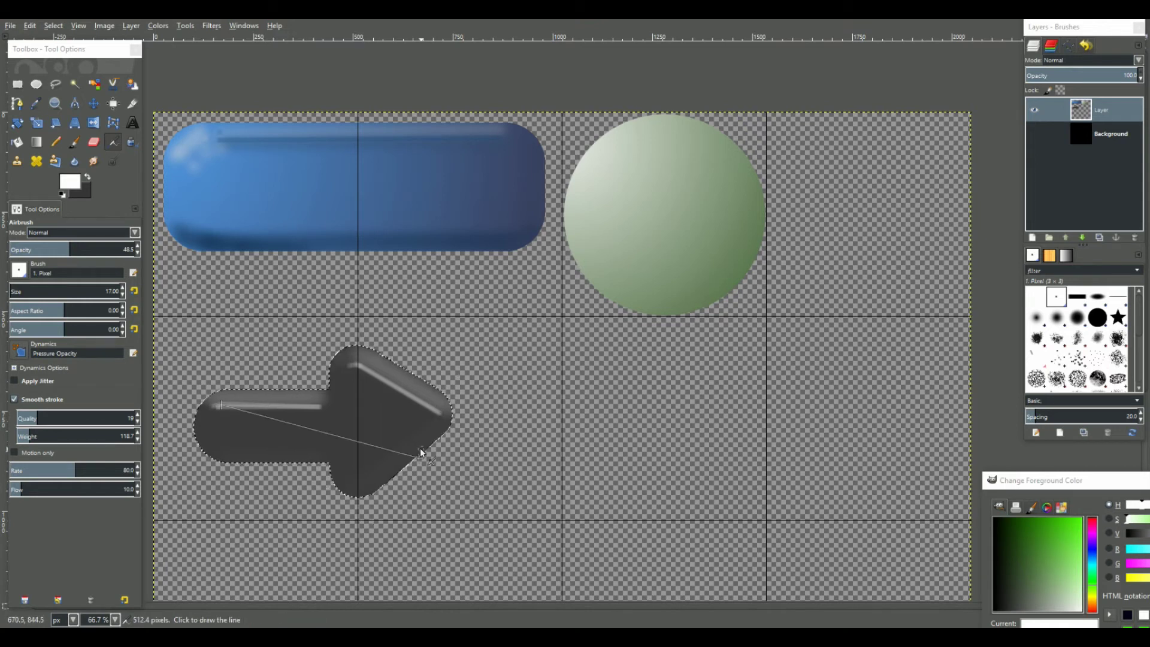
key(shift+ctrl+a)
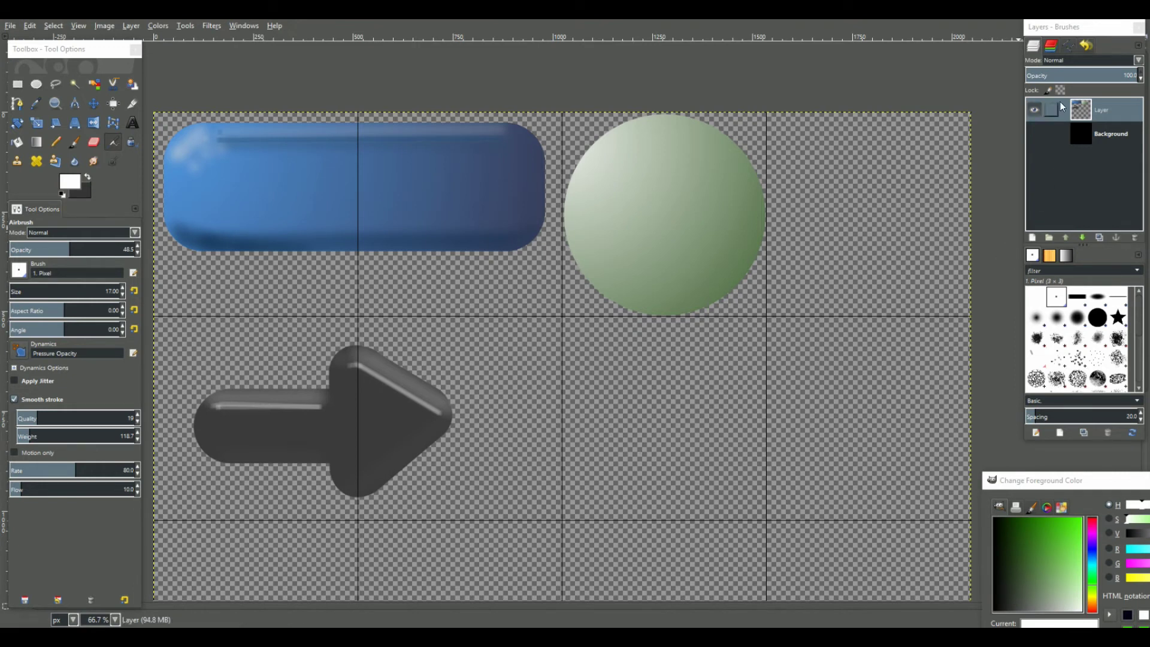
click(1036, 134)
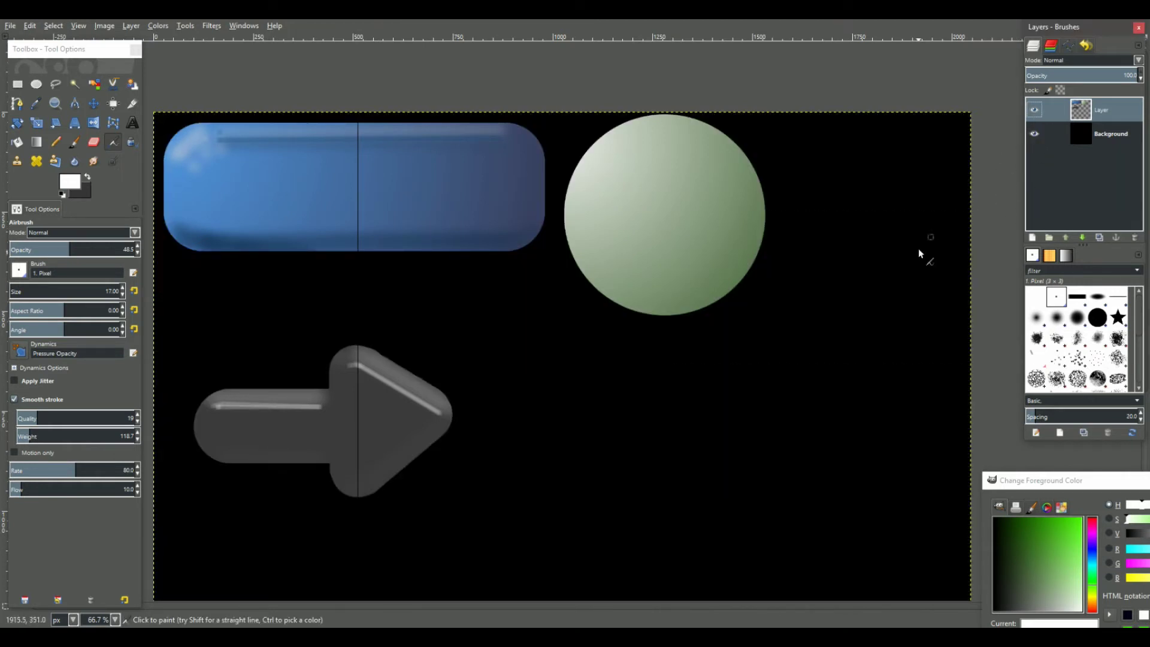
click(1035, 137)
click(1035, 135)
click(1036, 133)
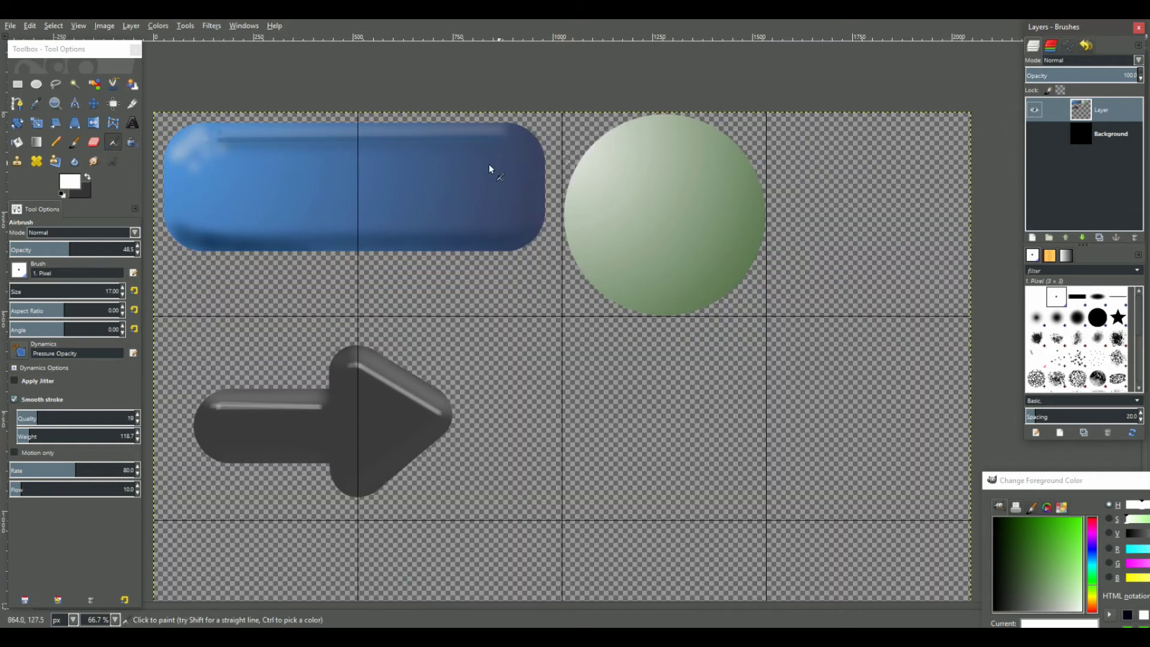
- Export the image as GUIbuttons.png into Assets/sprites/UI with the default PNG settings
click(10, 28)
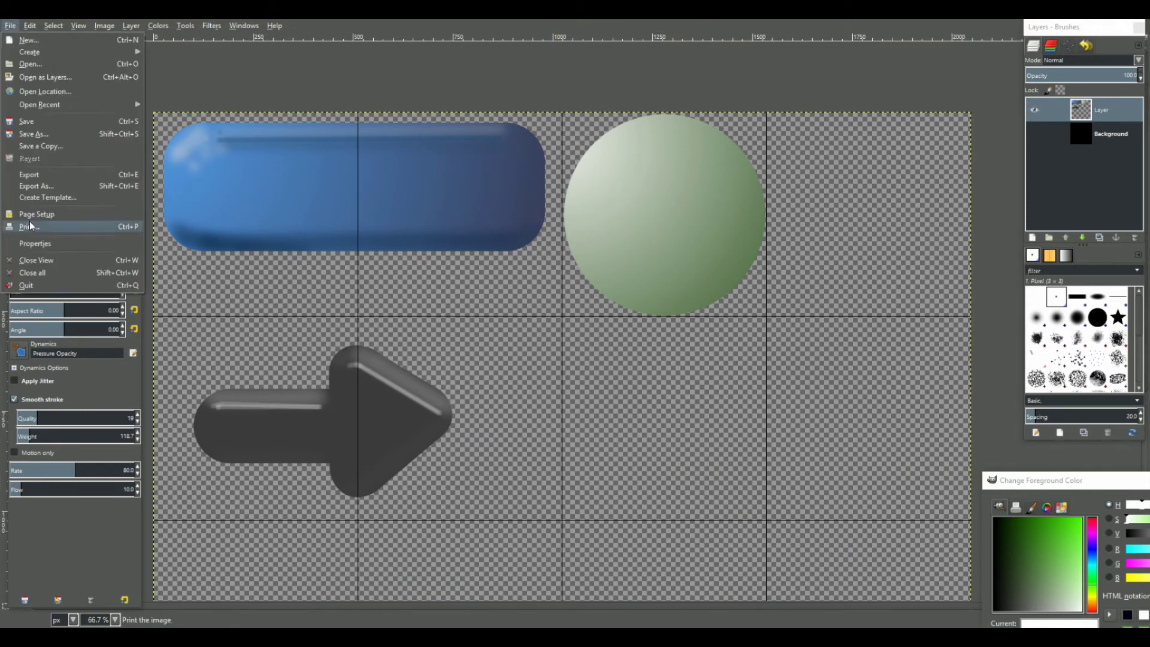
click(31, 190)
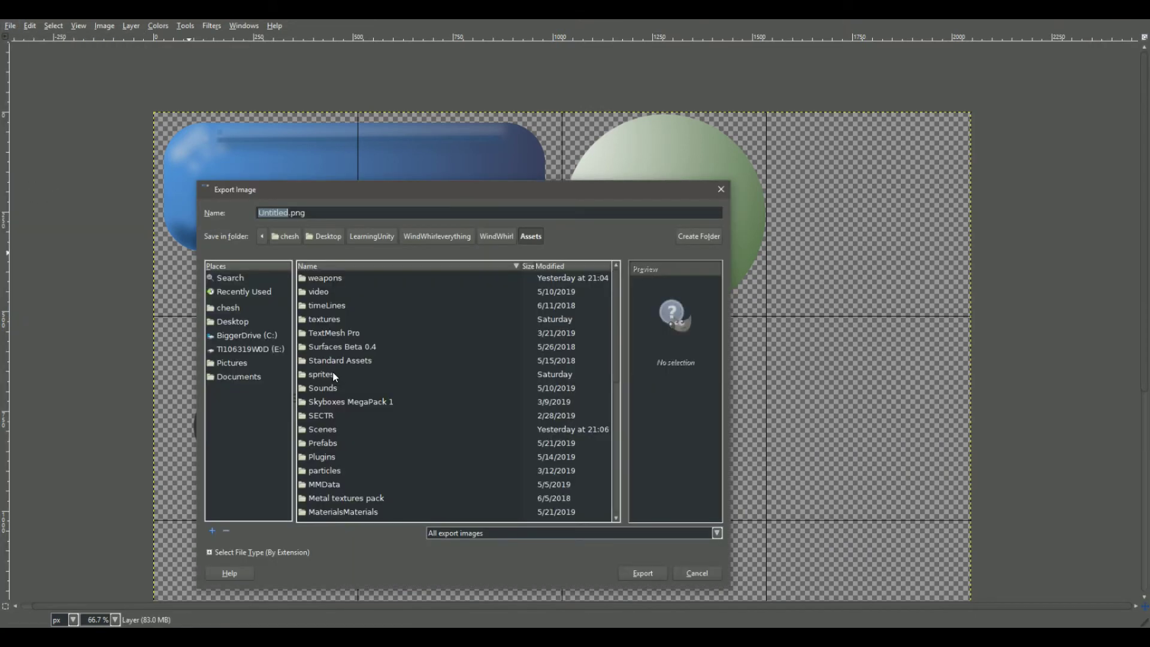
double_click(319, 376)
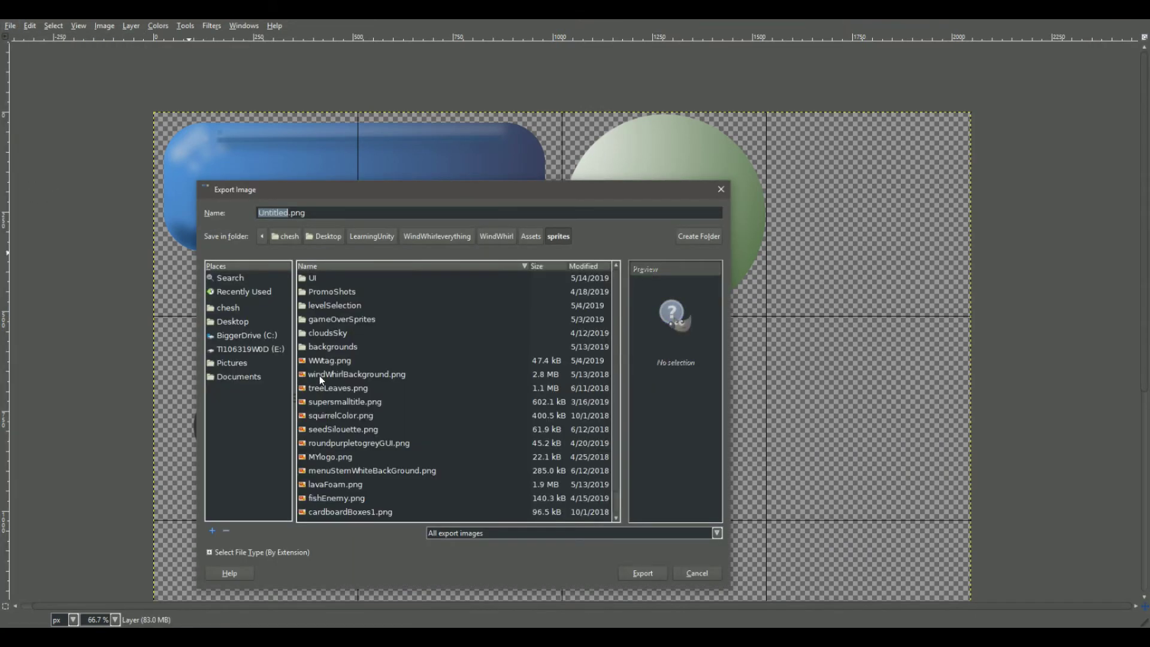
double_click(311, 278)
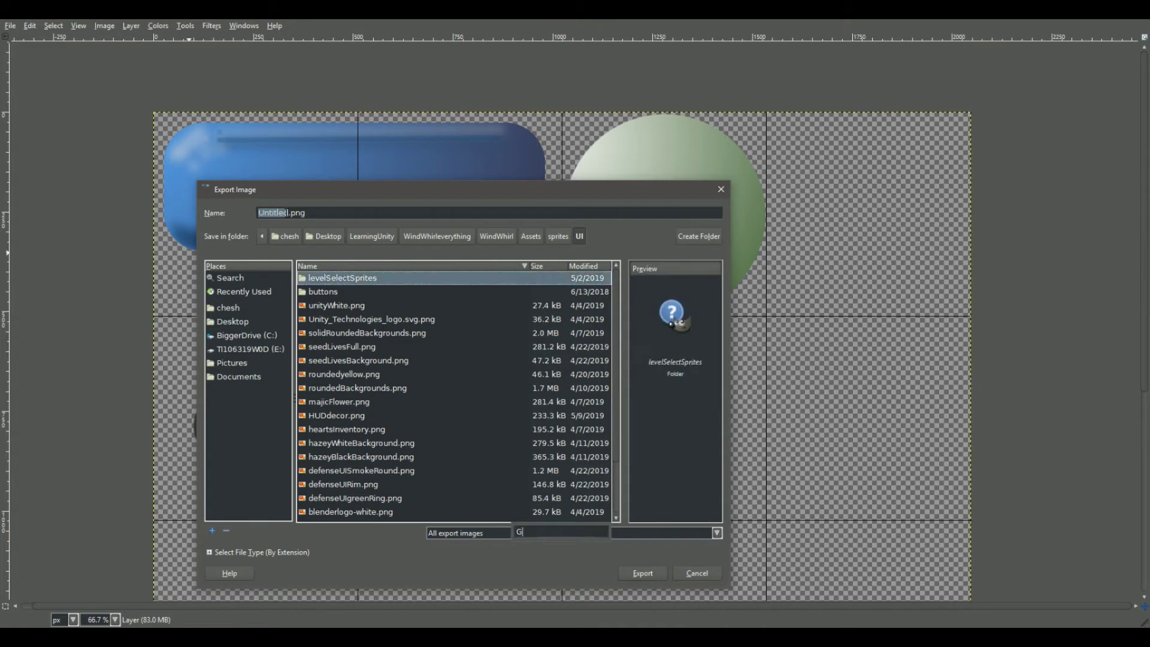
text(GUIbuttons)
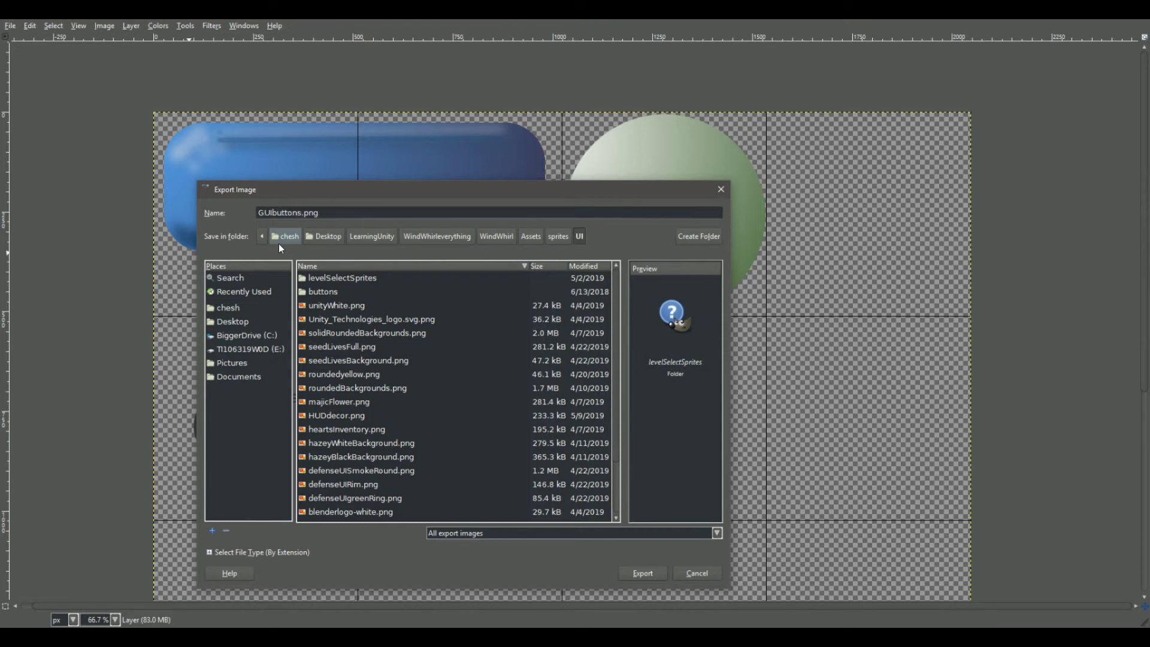
key(Return)
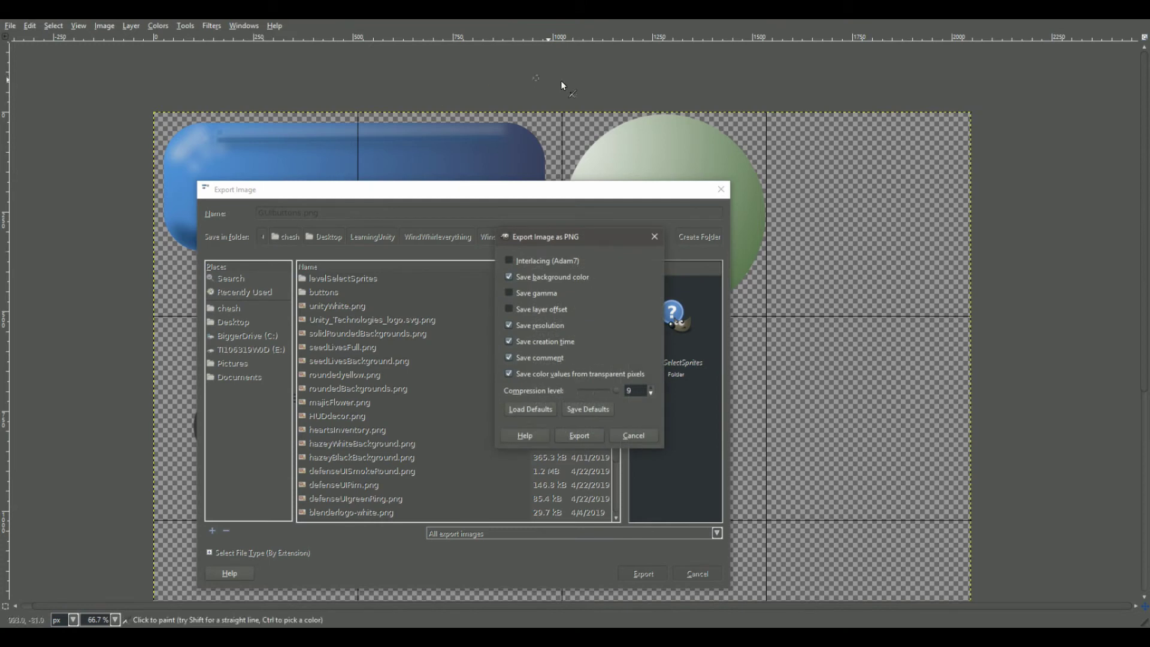
click(589, 434)
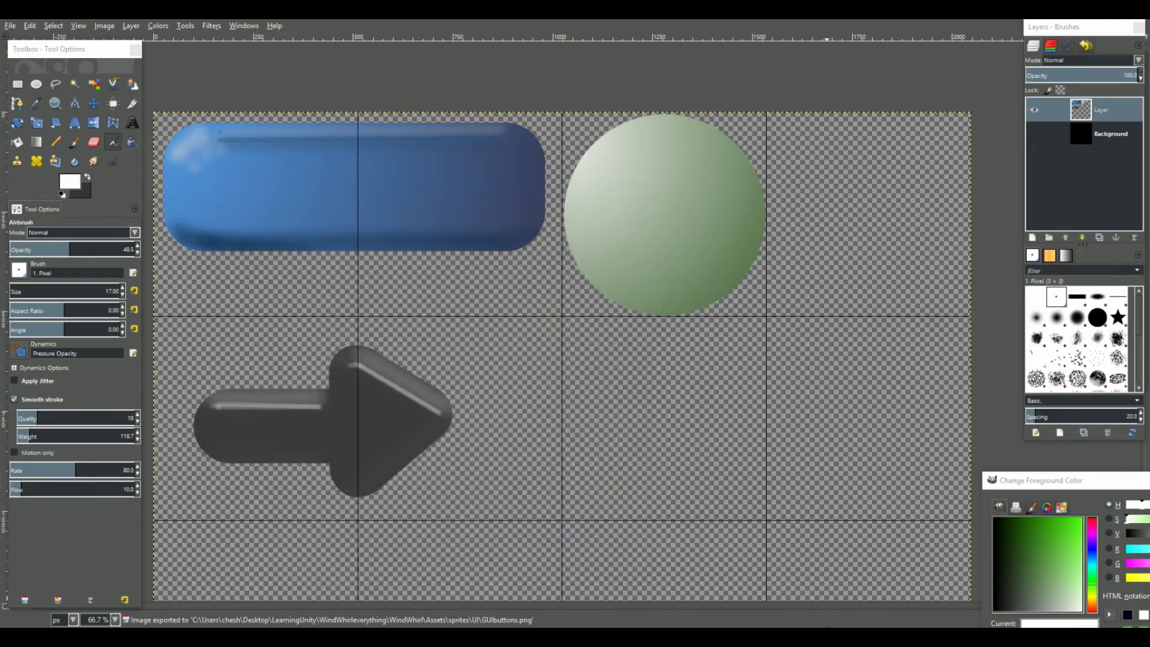
- In Unity's Project panel, browse to sprites/UI and select the GUIbuttons texture
click(834, 626)
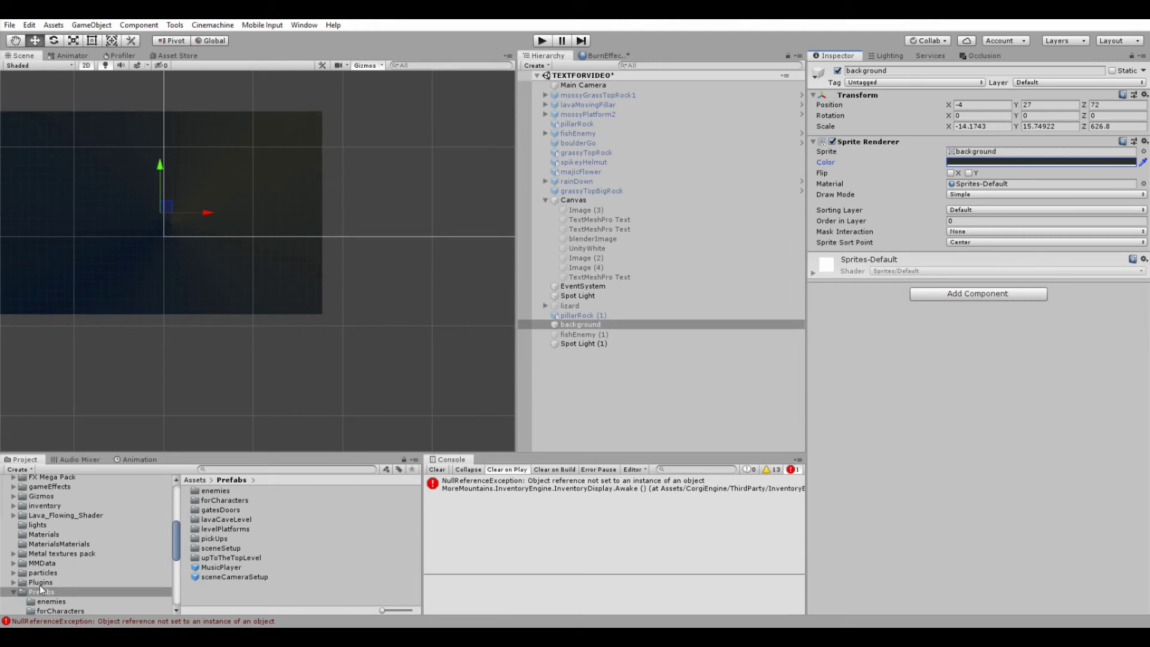
scroll(45, 587, down, 3)
click(12, 555)
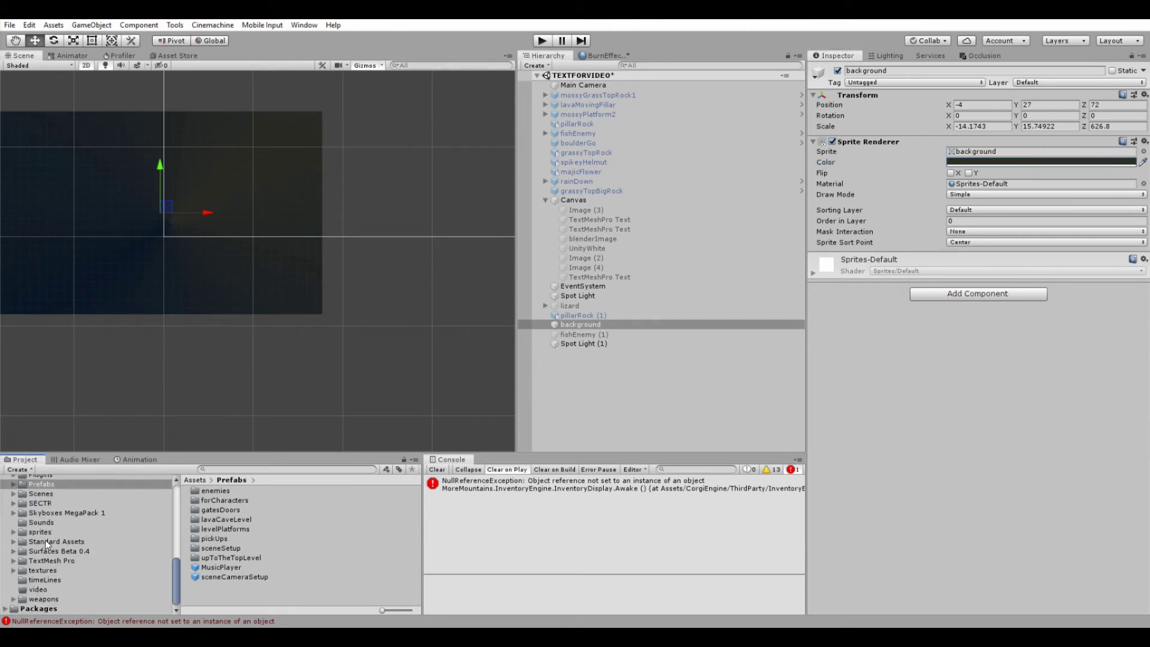
click(13, 532)
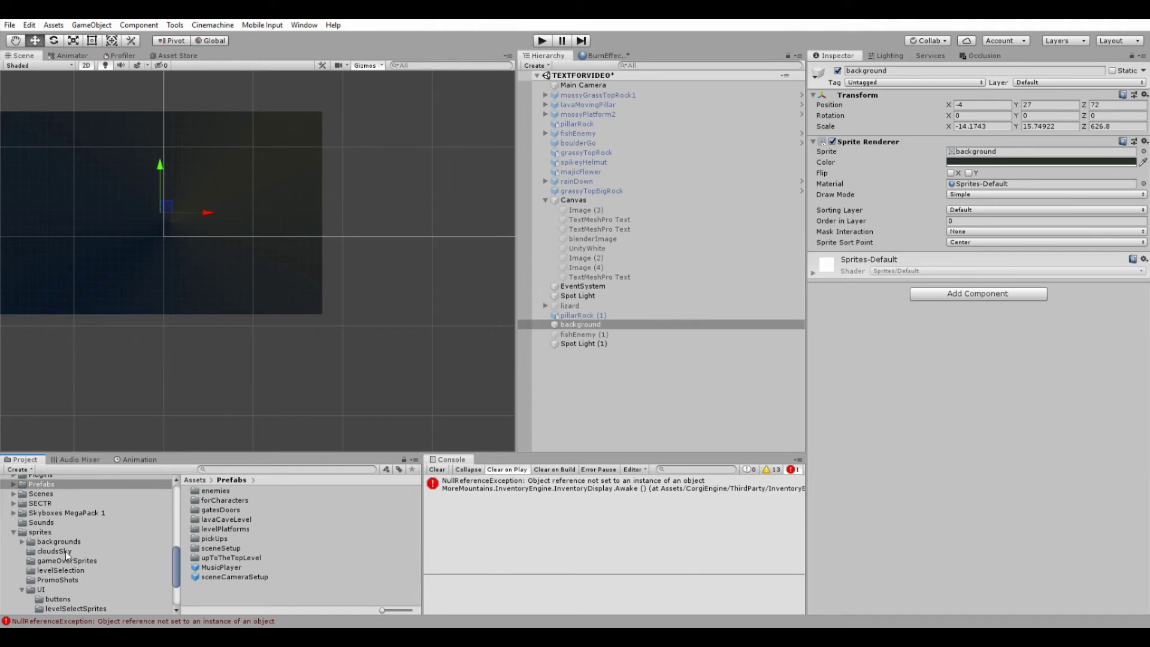
click(21, 590)
scroll(66, 552, down, 5)
click(34, 516)
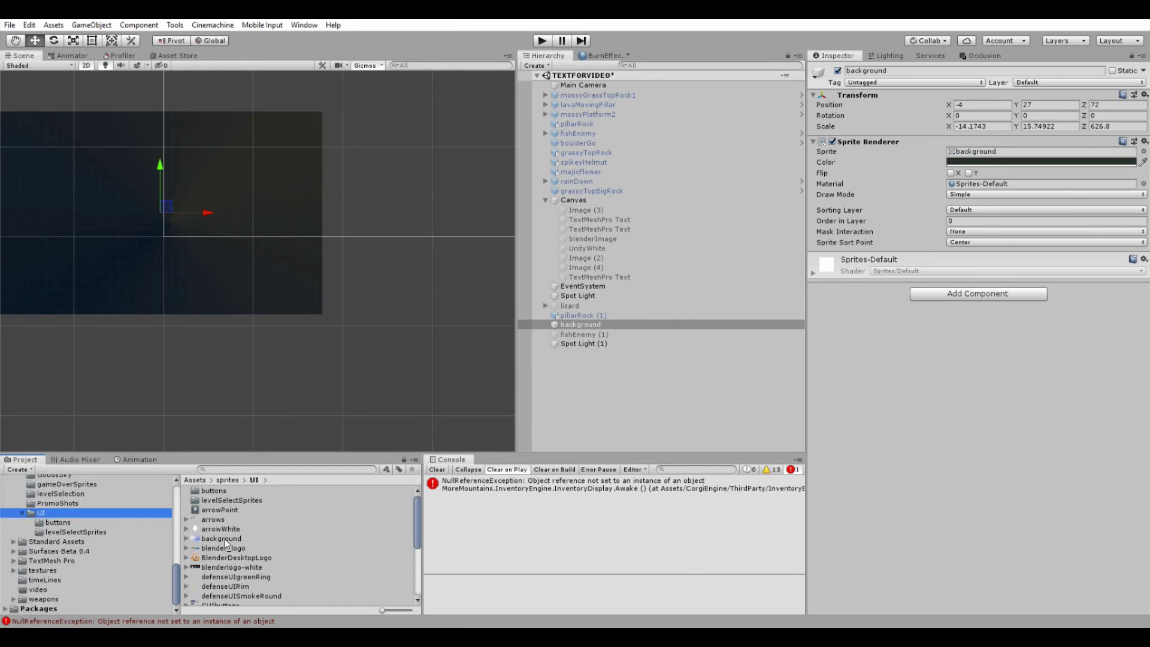
scroll(225, 539, down, 5)
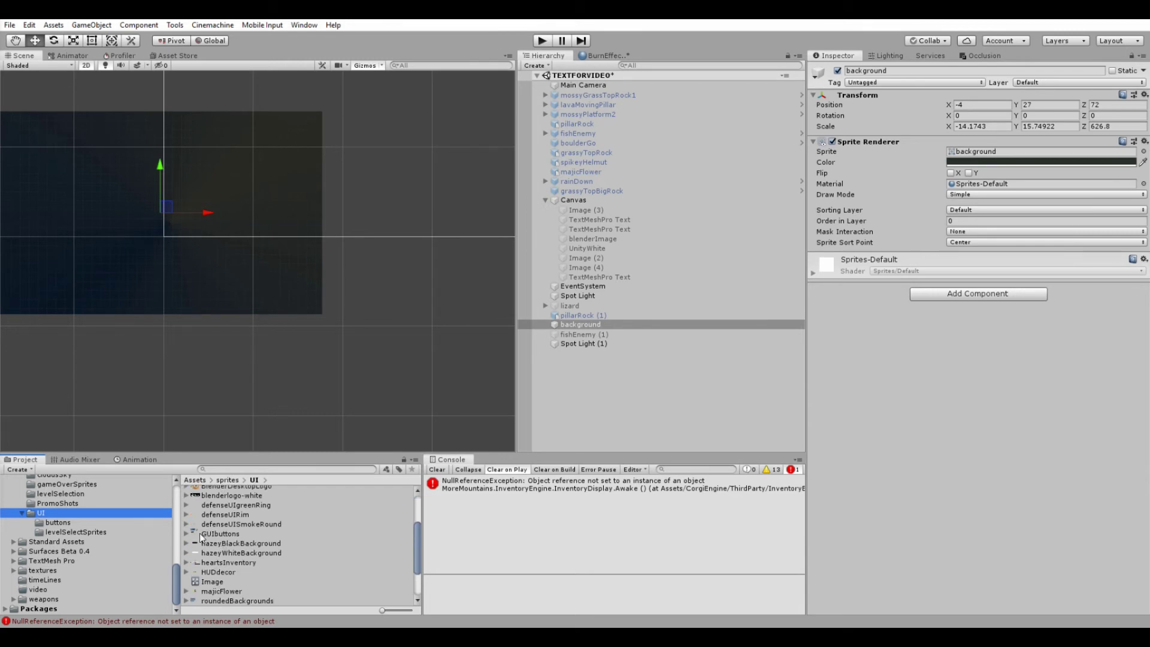
click(186, 533)
click(231, 534)
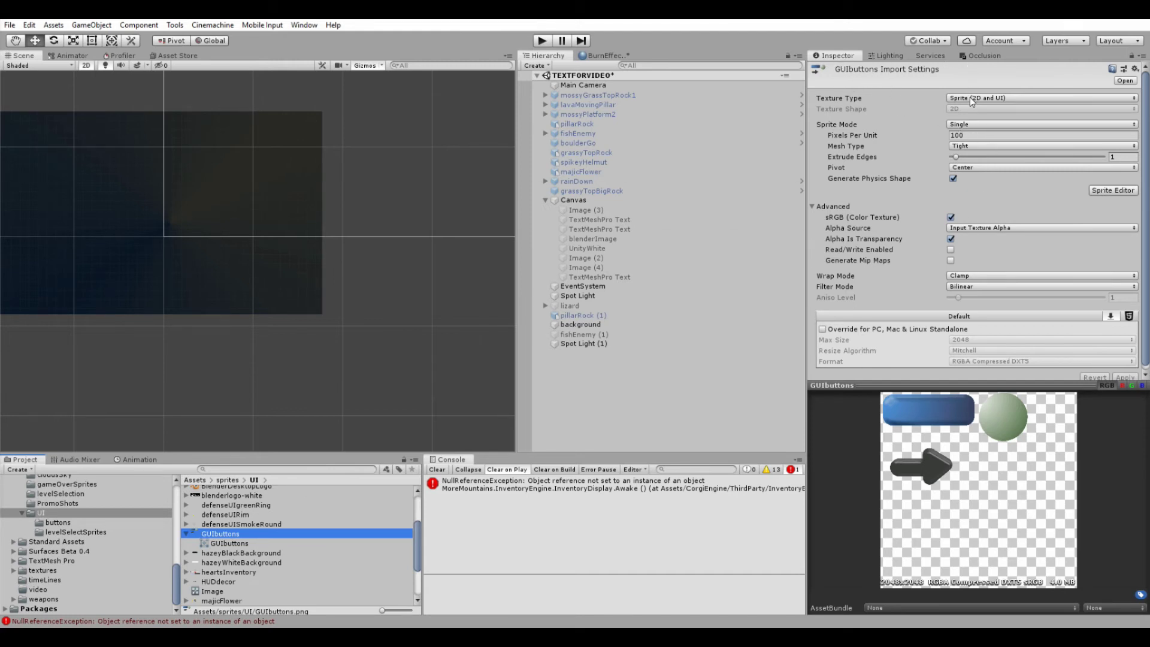
- Set Sprite Mode to Multiple and apply the import settings while opening the Sprite Editor
click(968, 125)
click(972, 149)
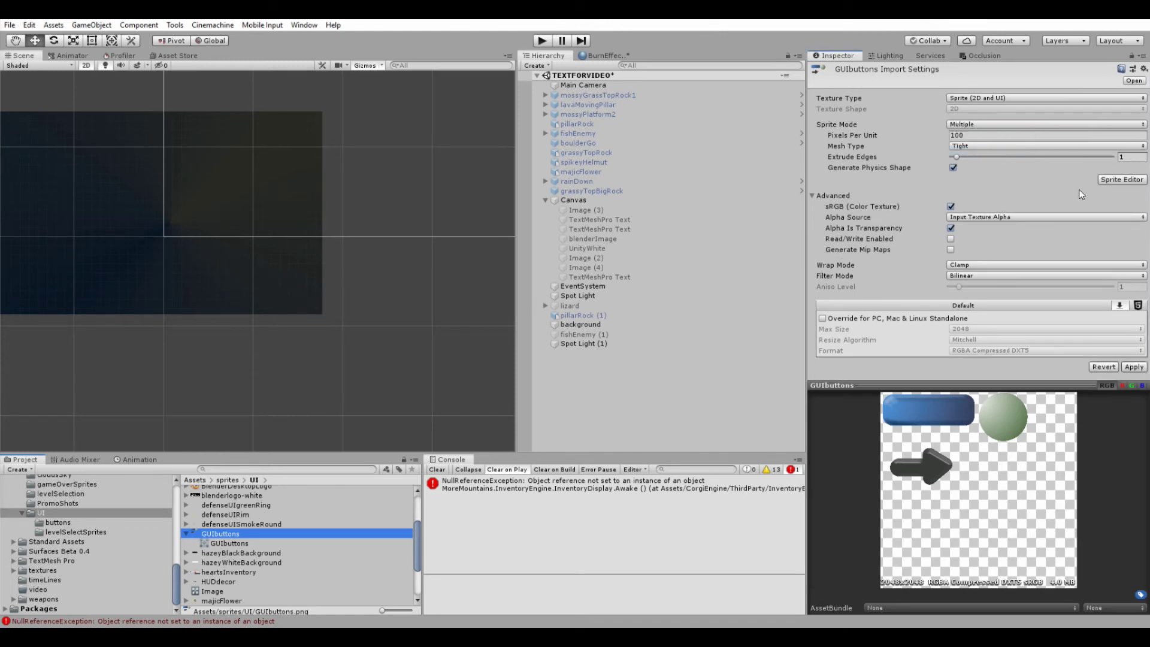
click(1111, 179)
click(609, 345)
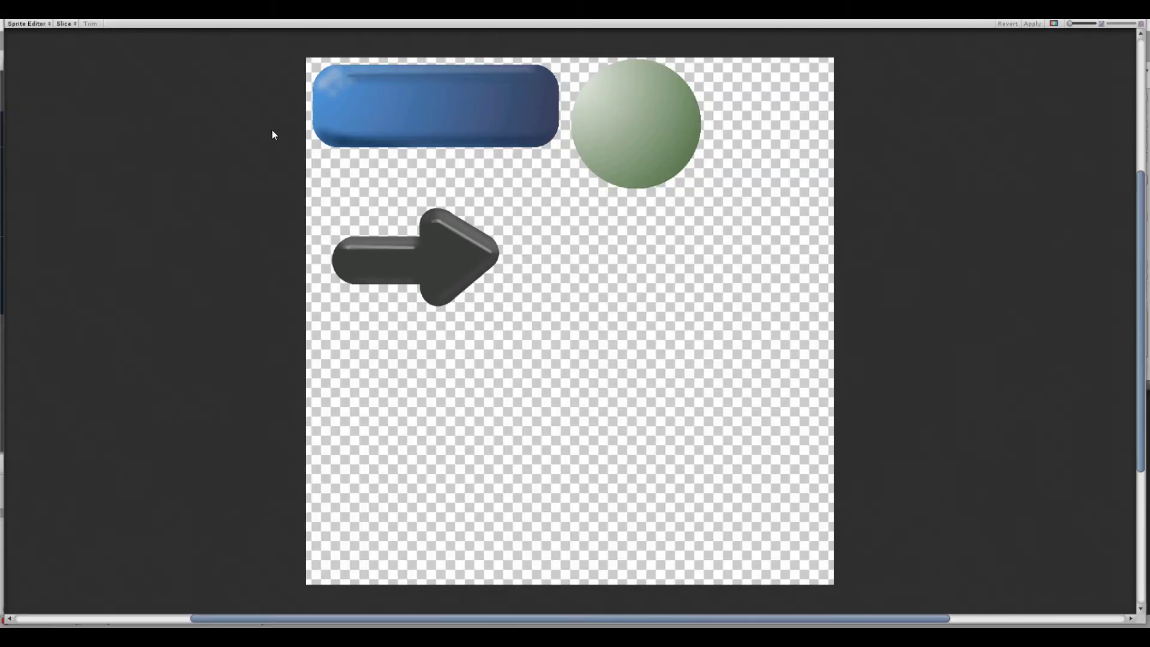
- Slice the texture with Automatic slicing after briefly trying a 512 cell-size grid
click(65, 23)
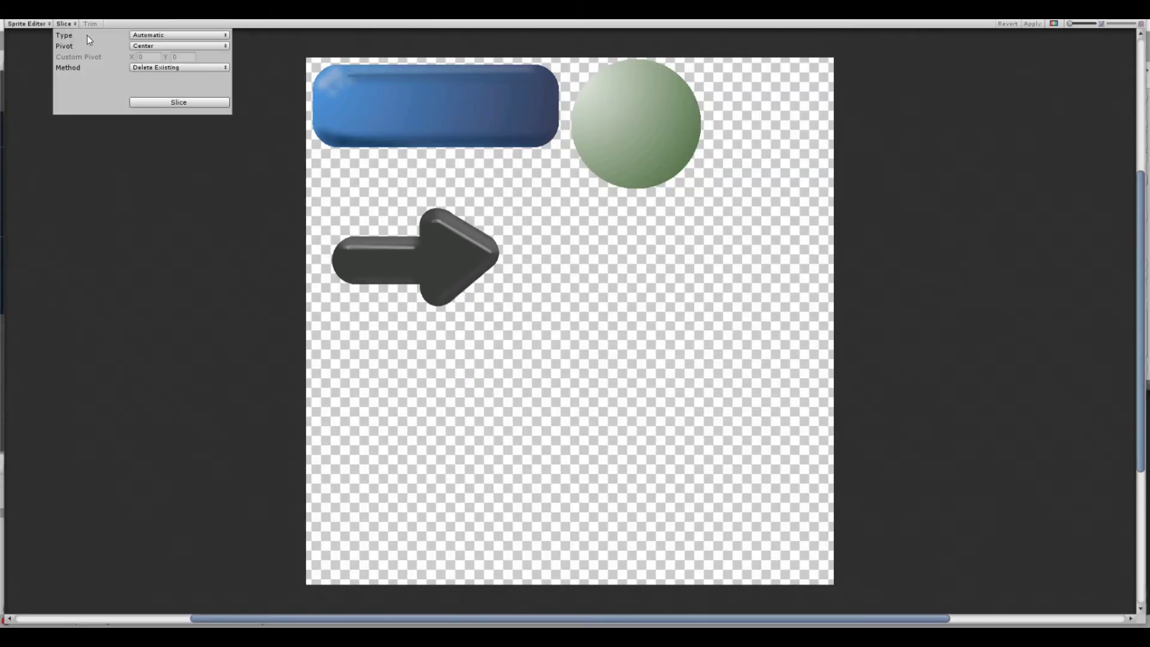
click(160, 35)
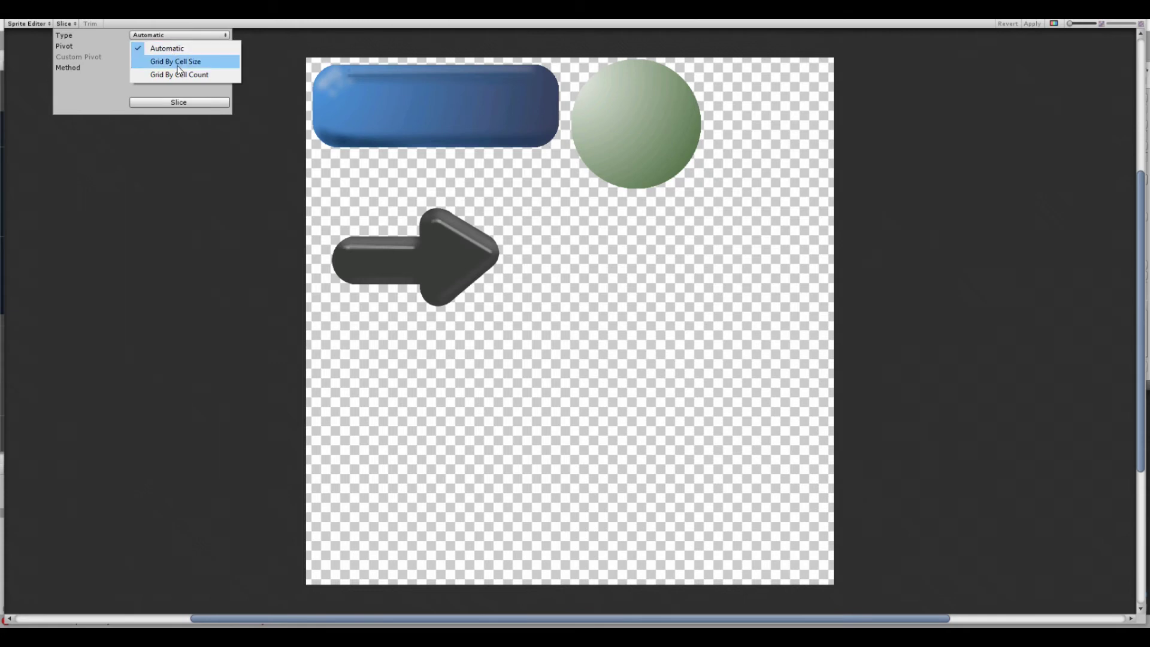
click(176, 62)
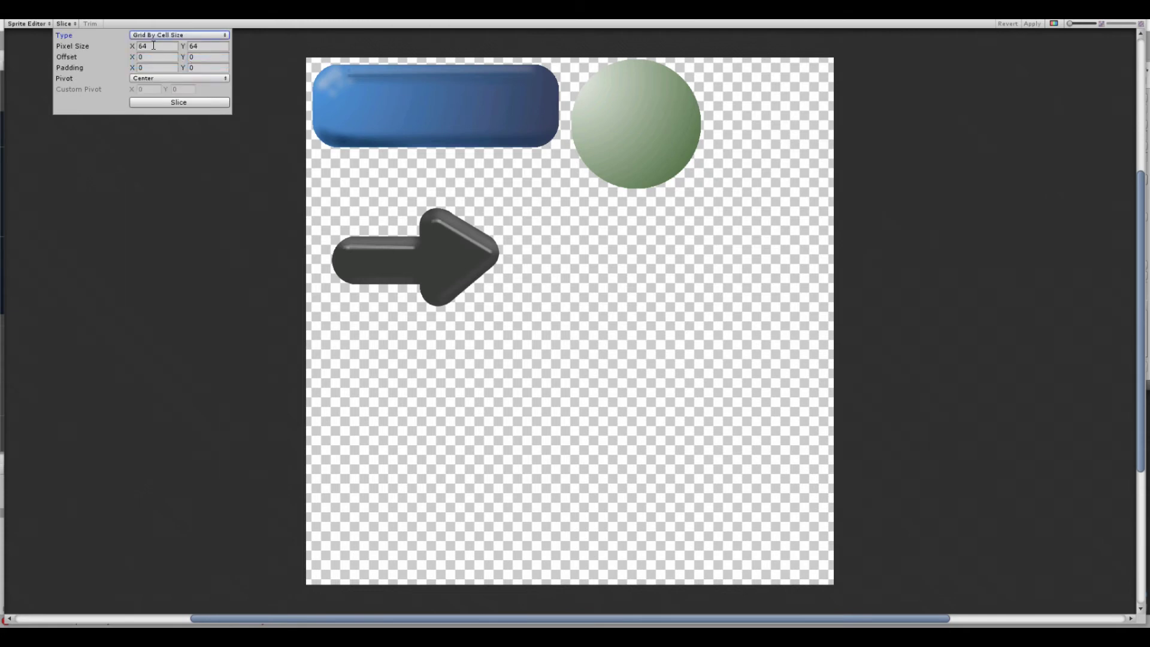
click(153, 45)
text(512)
key(BackSpace)
key(BackSpace)
key(BackSpace)
click(180, 36)
click(180, 48)
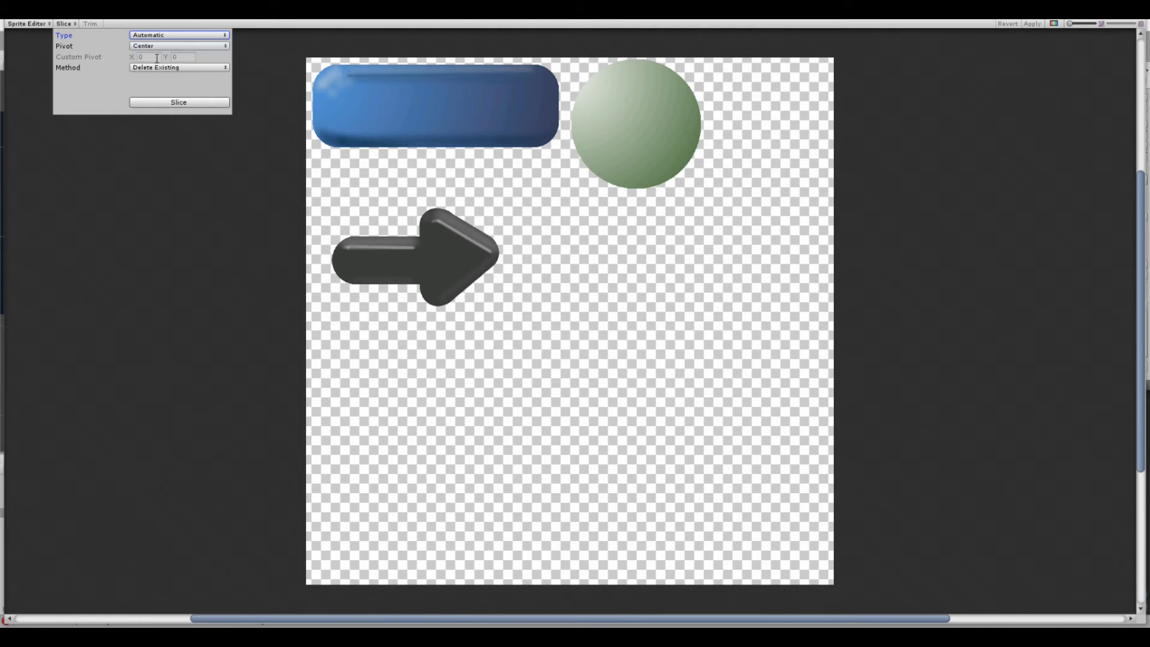
click(198, 106)
click(390, 117)
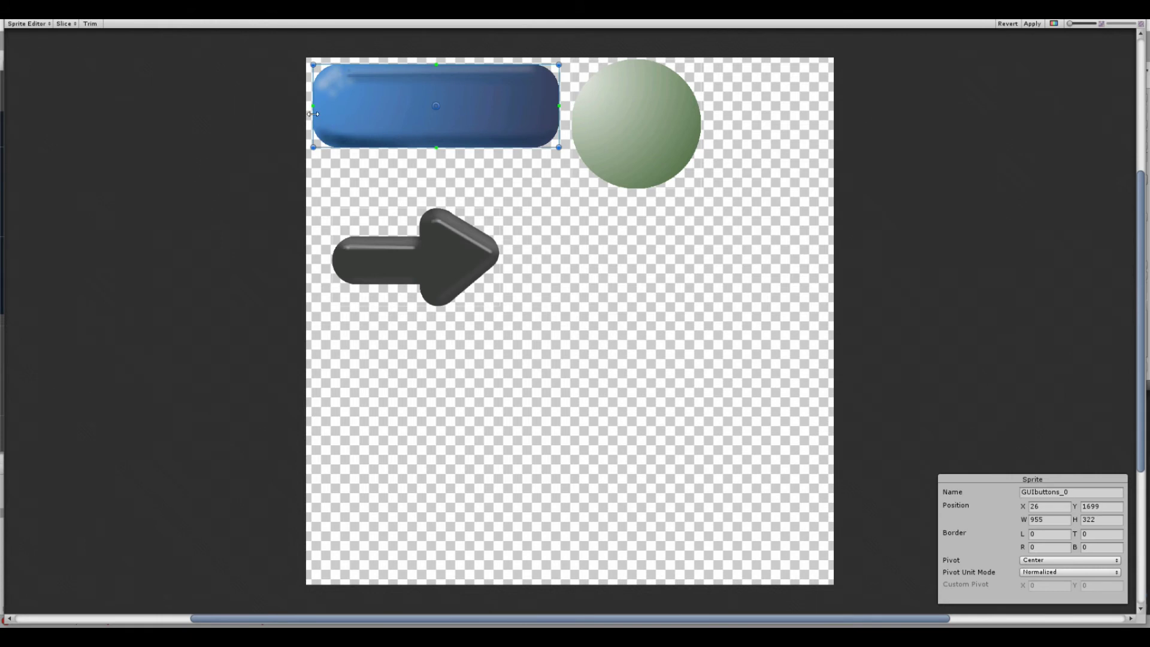
- Check the arrow, green circle and blue button sprite bounds, apply, and close the Sprite Editor
click(398, 243)
click(606, 115)
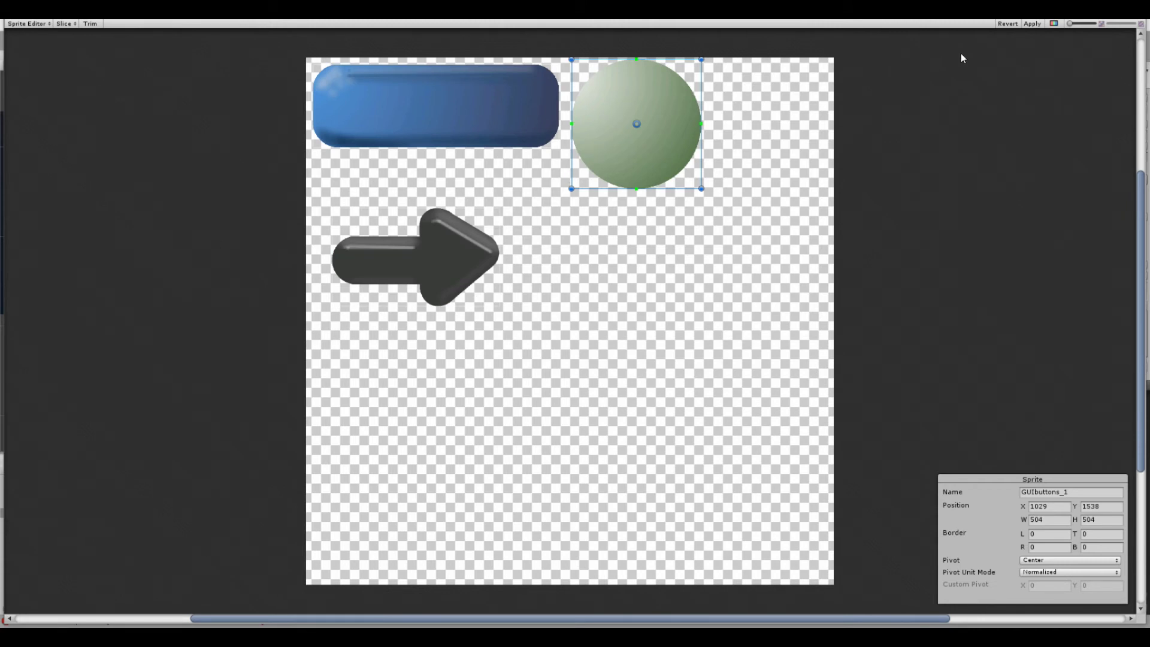
click(1031, 24)
click(420, 281)
click(487, 114)
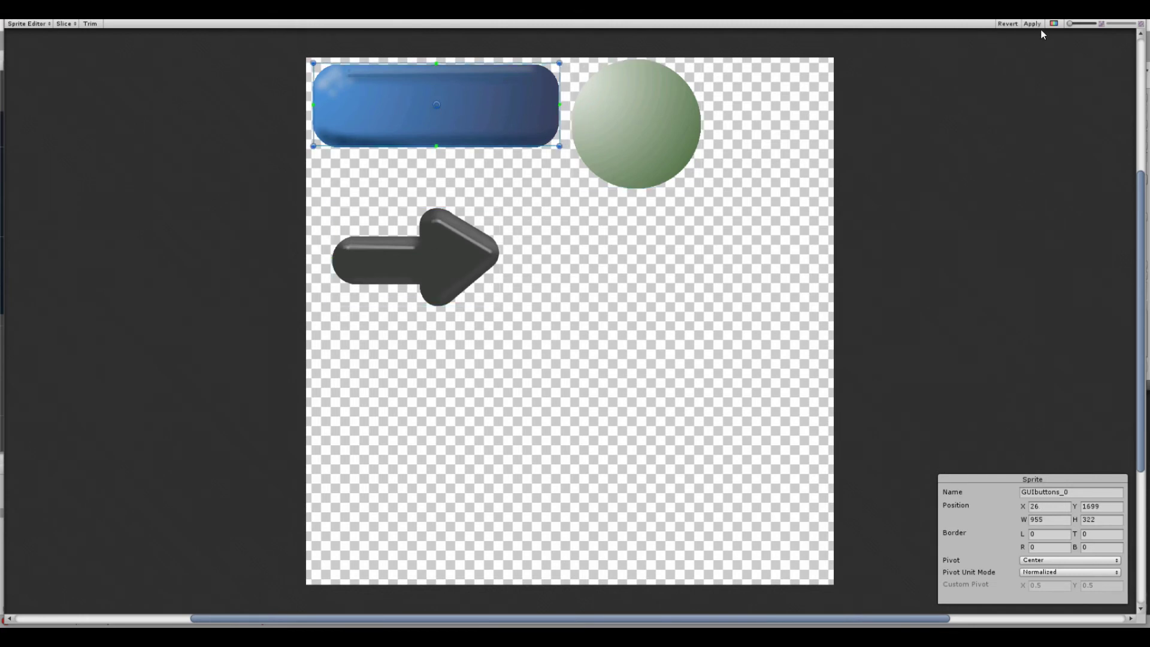
click(1141, 23)
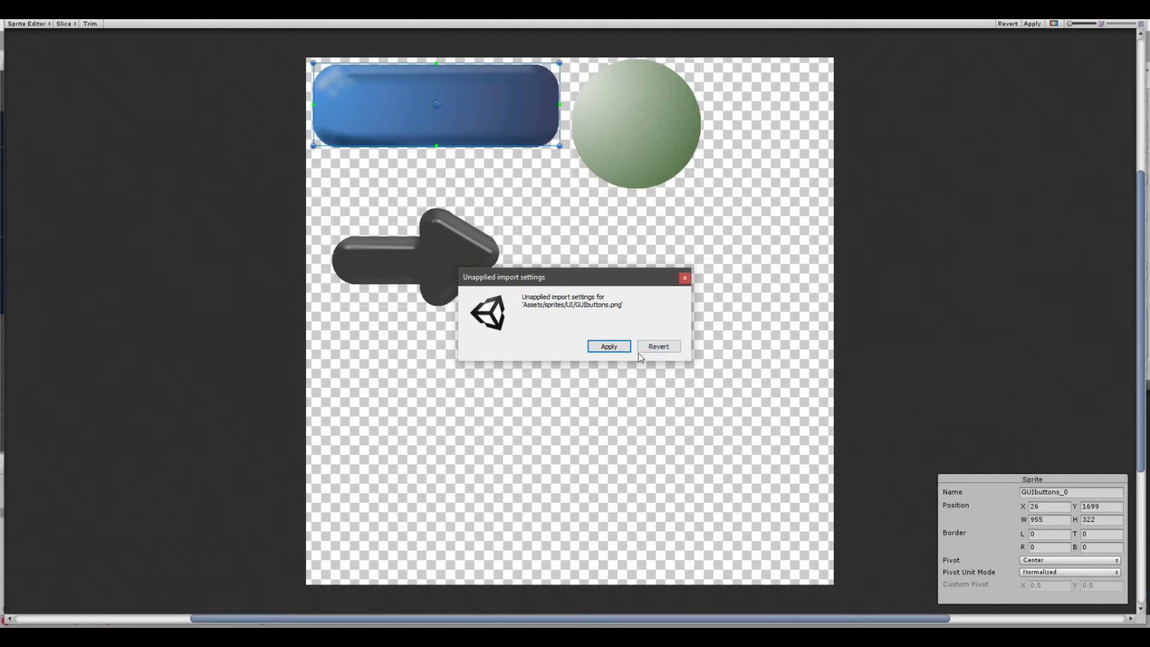
click(658, 347)
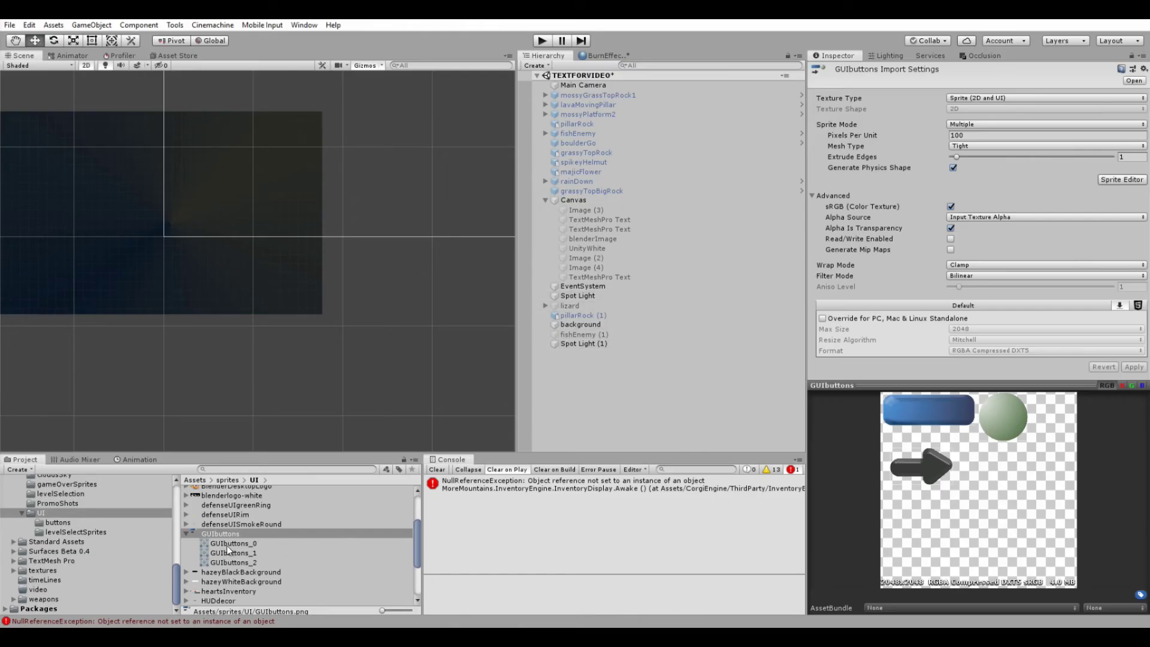
- Add a UI Image as a child of the Canvas
drag(200, 231, 306, 274)
scroll(299, 270, up, 2)
scroll(297, 266, up, 4)
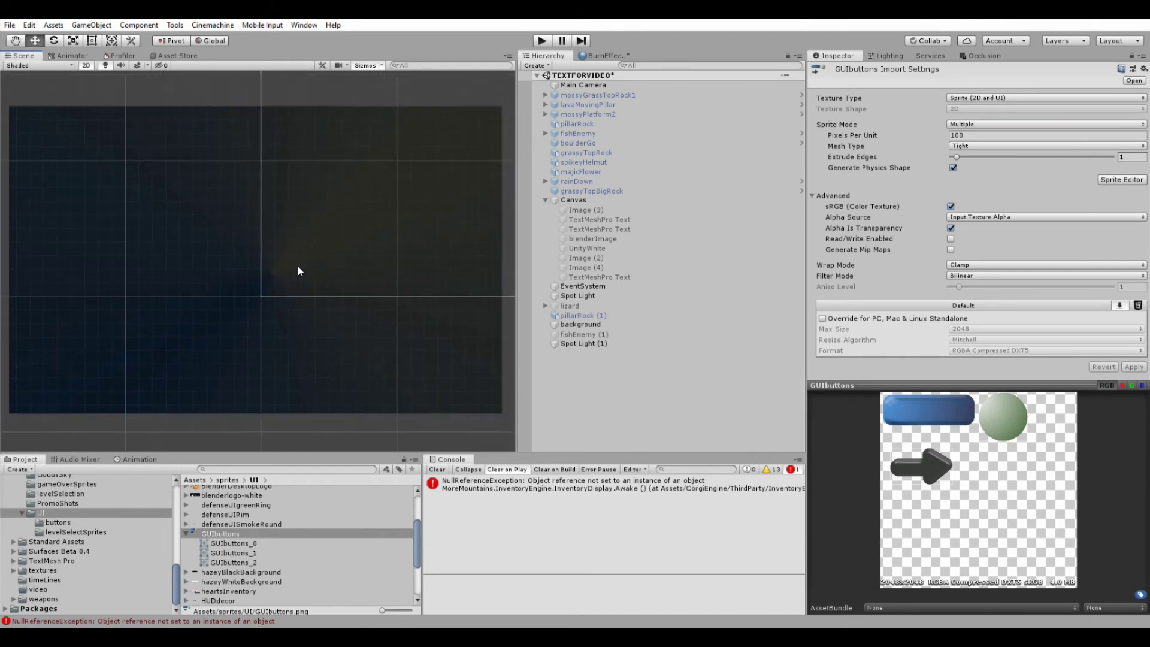
click(570, 200)
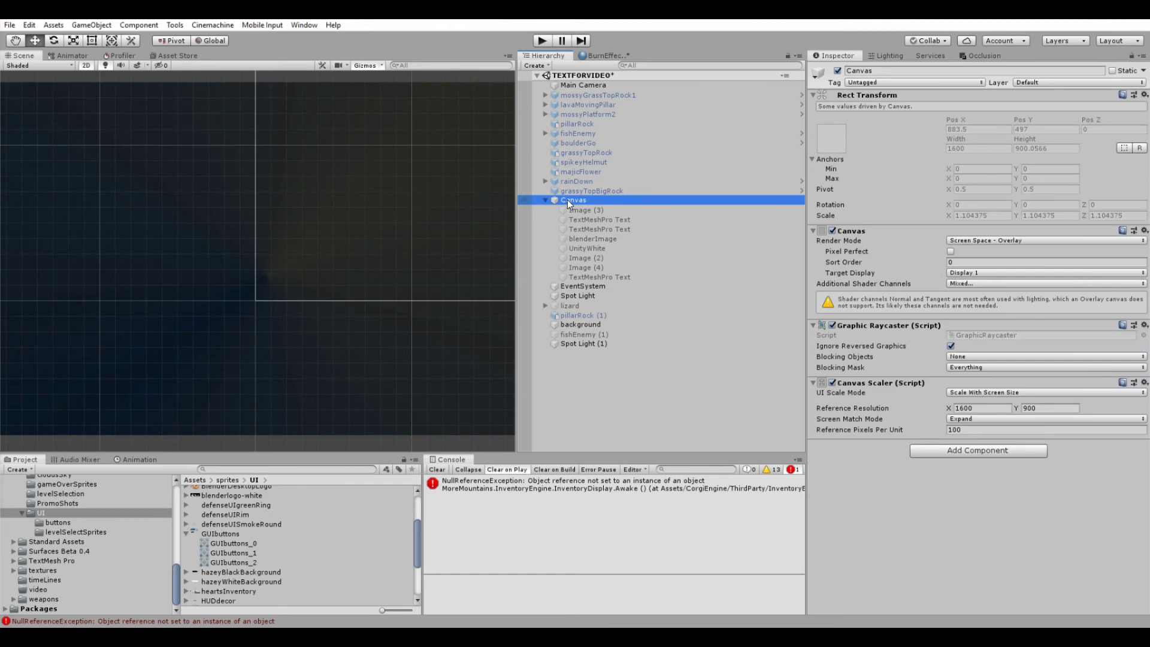
right_click(566, 199)
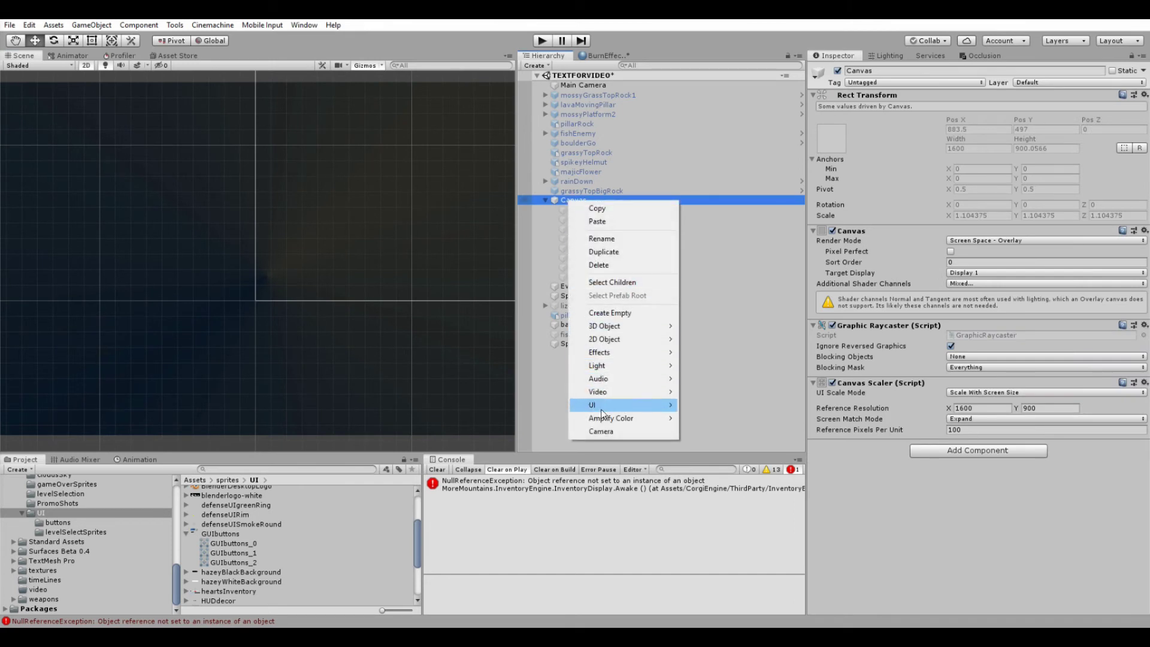
mouse_move(623, 407)
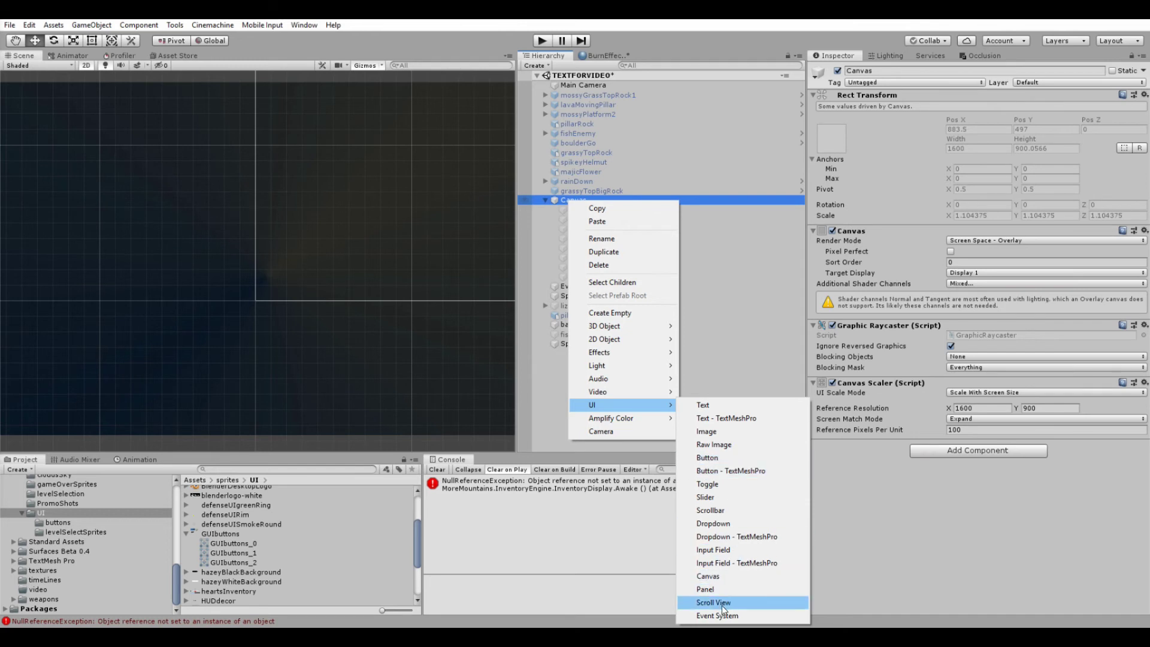
click(703, 431)
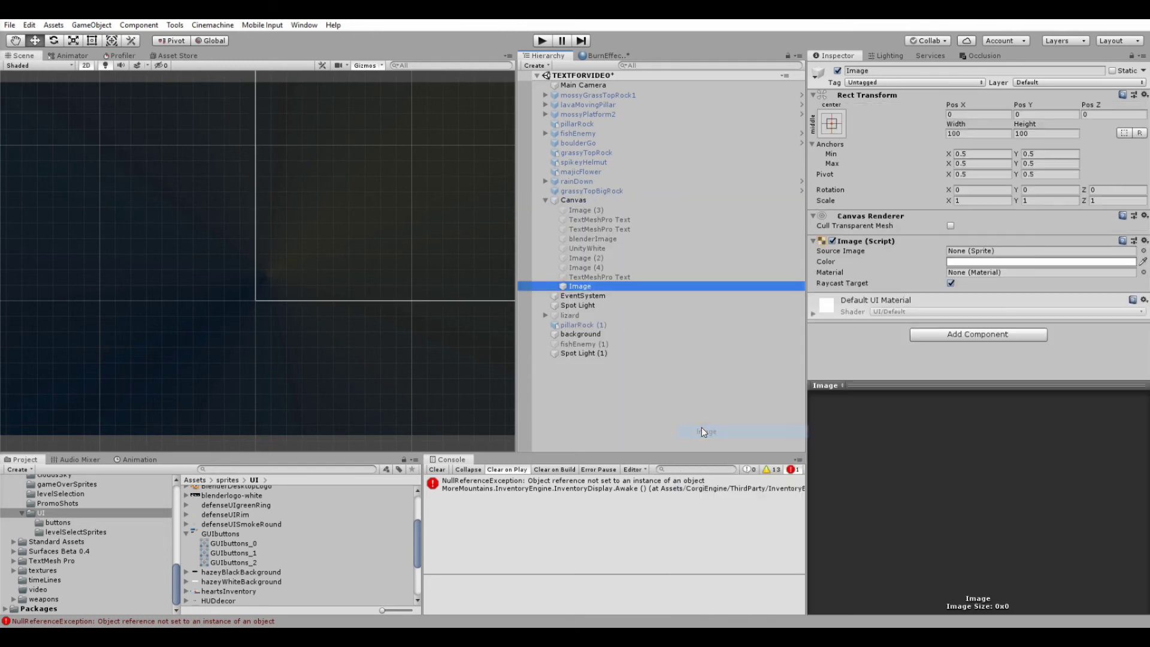
- Assign the GUIbuttons_0 blue button sprite as the Image's Source Image
scroll(318, 385, down, 8)
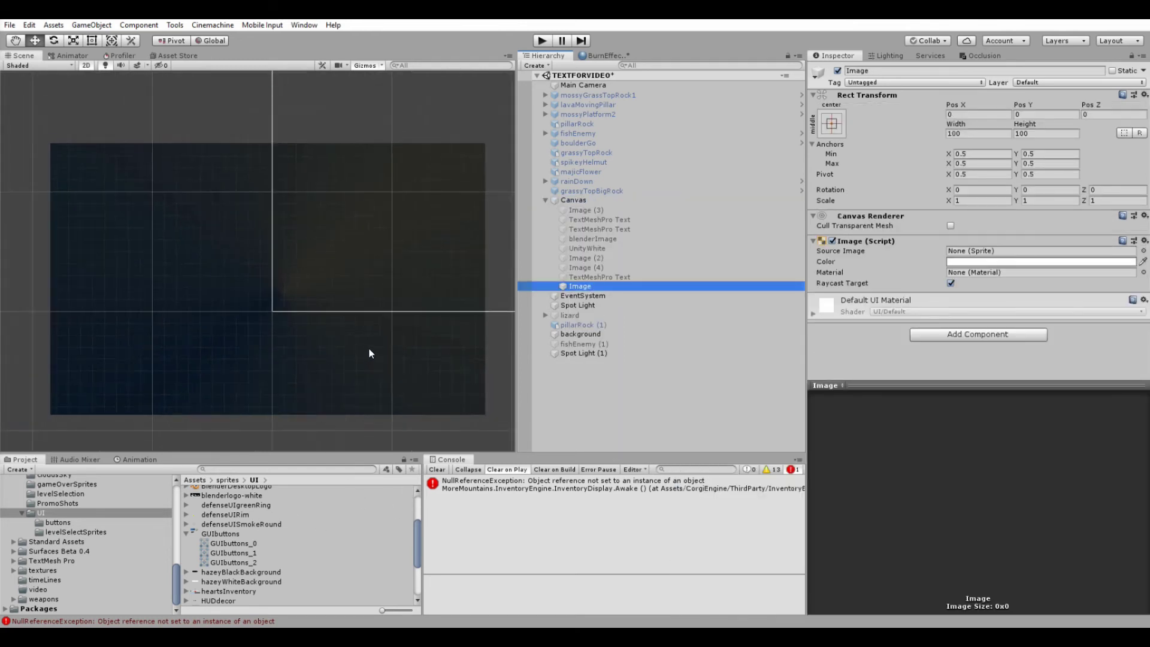
scroll(286, 333, down, 5)
drag(385, 300, 140, 333)
scroll(255, 357, up, 6)
scroll(322, 302, up, 3)
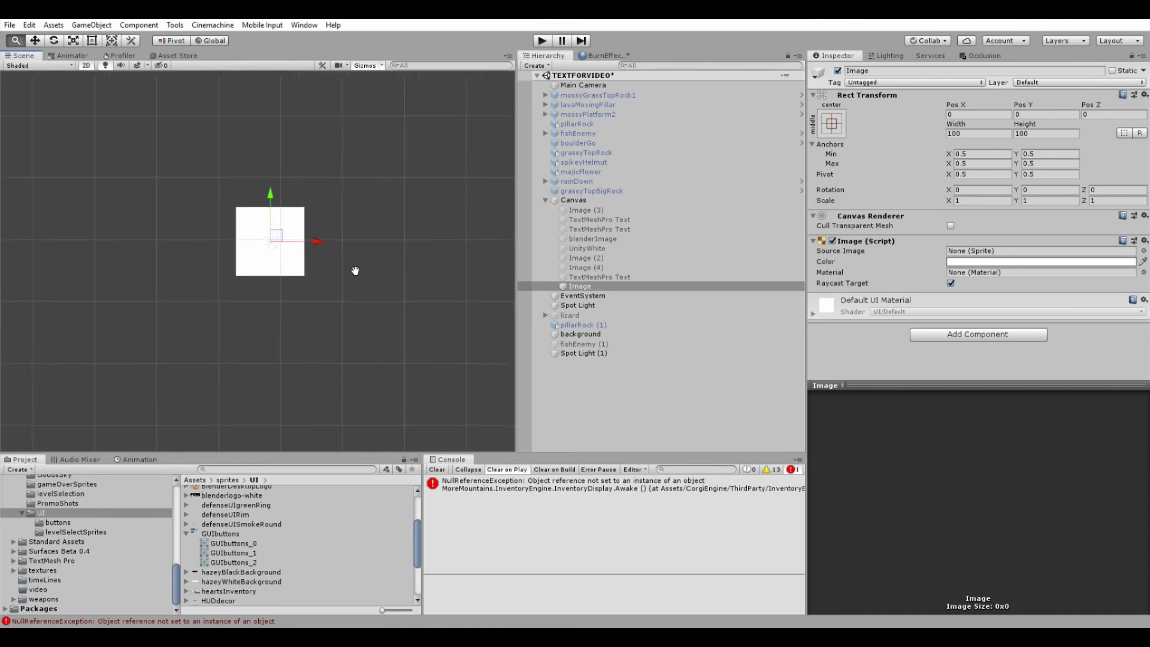
click(229, 543)
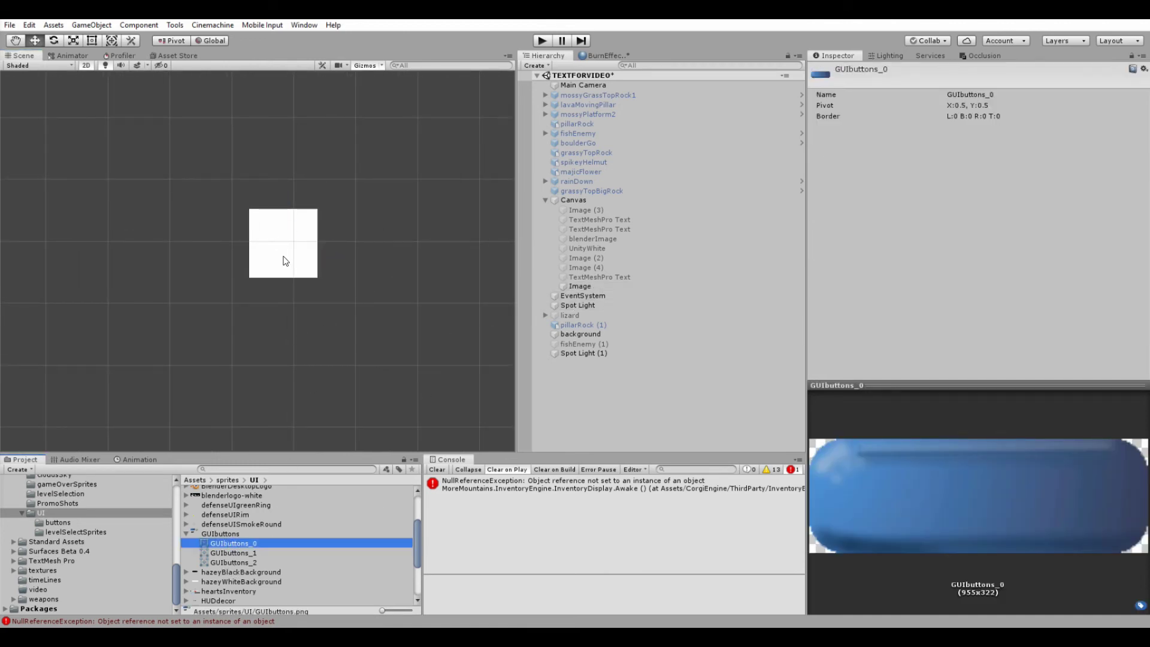
click(586, 291)
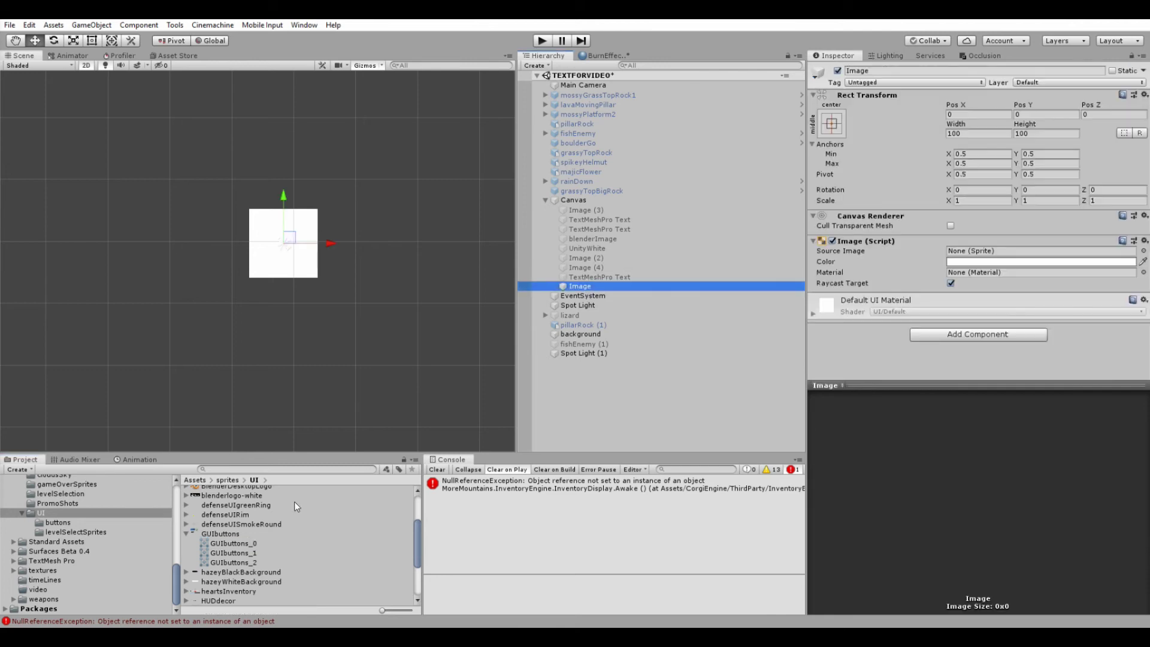
drag(229, 546, 982, 255)
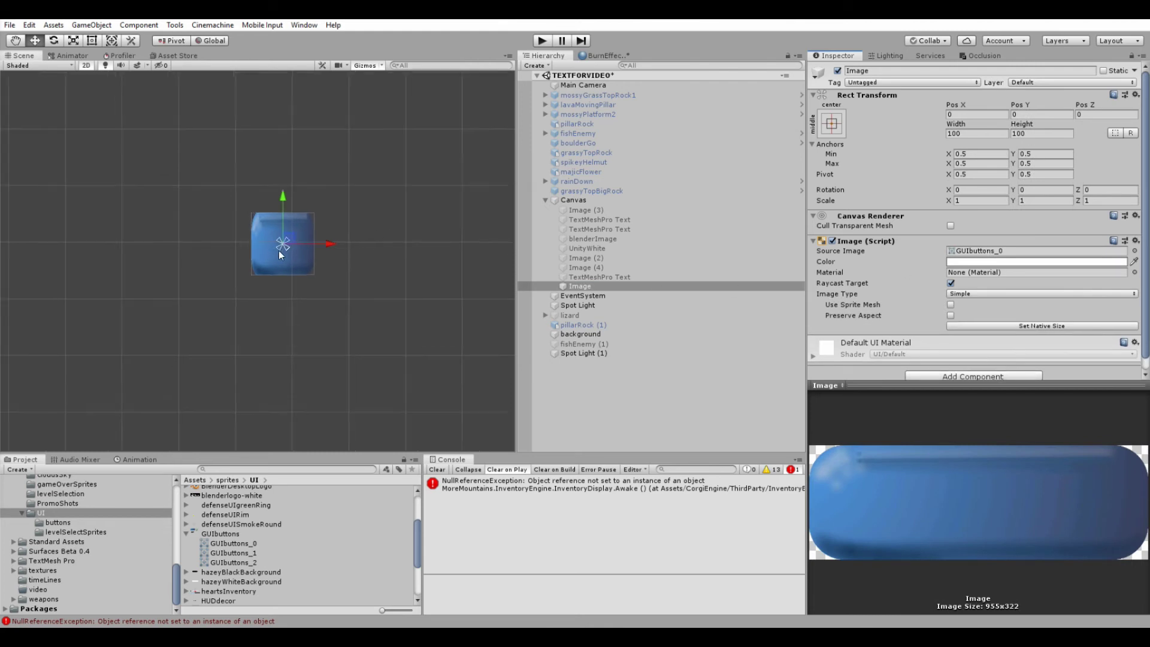
scroll(284, 257, down, 5)
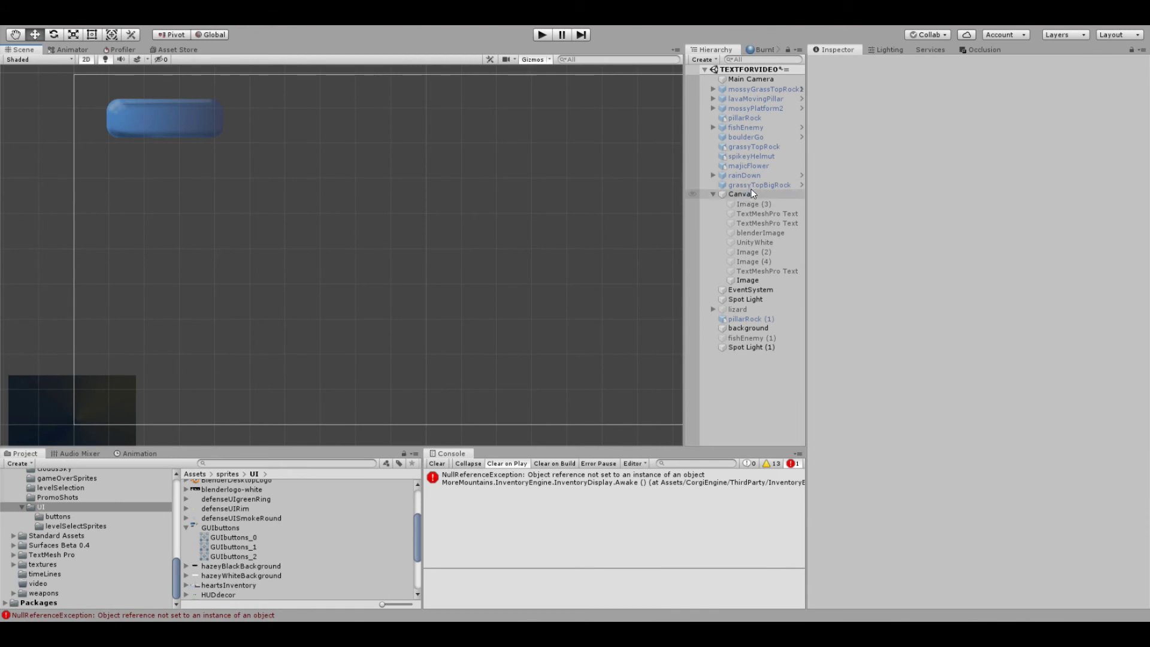
- Add a second Canvas Image using GUIbuttons_1 and move the green circle onto the blue button
right_click(749, 193)
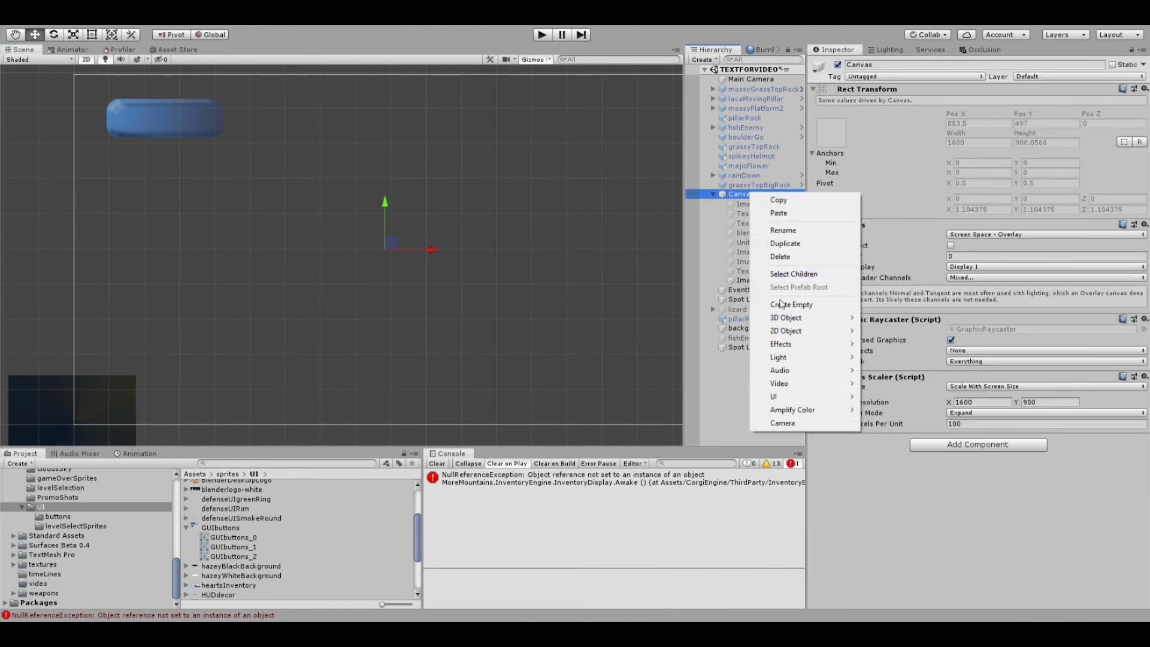
mouse_move(785, 324)
mouse_move(778, 397)
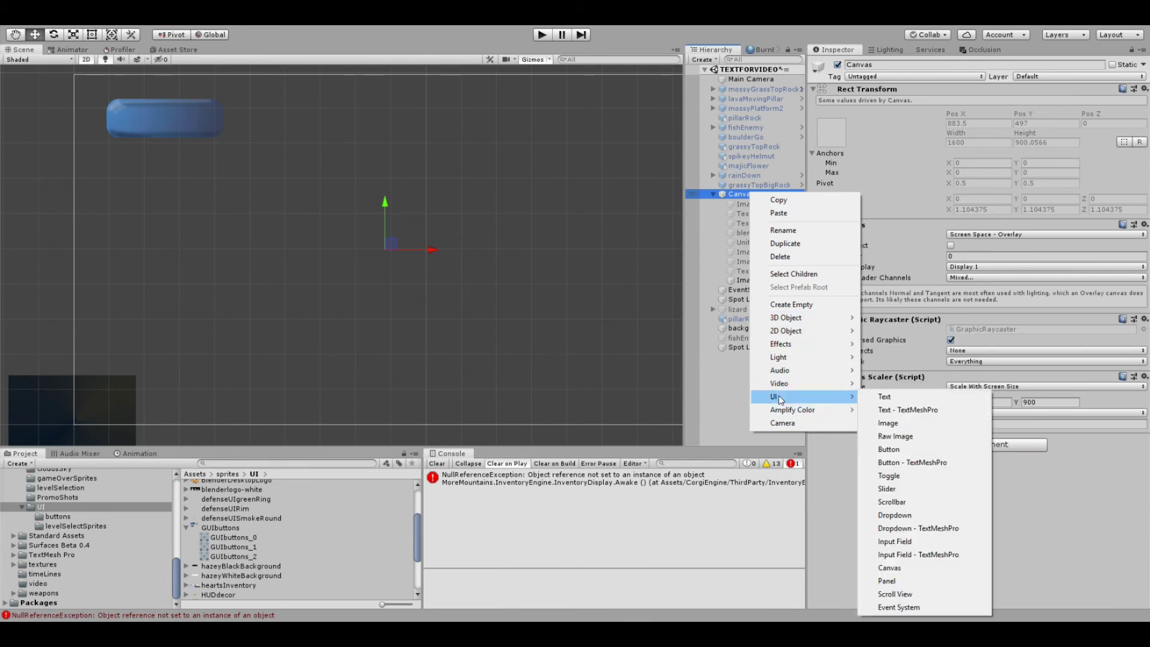
click(876, 424)
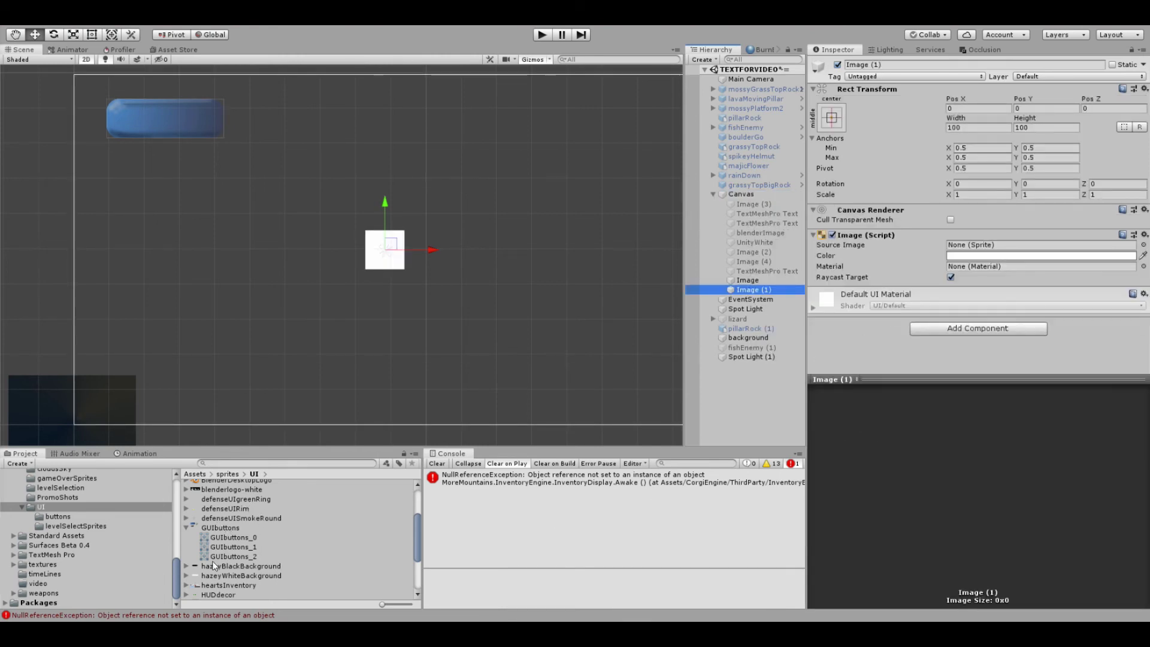
drag(228, 552, 987, 242)
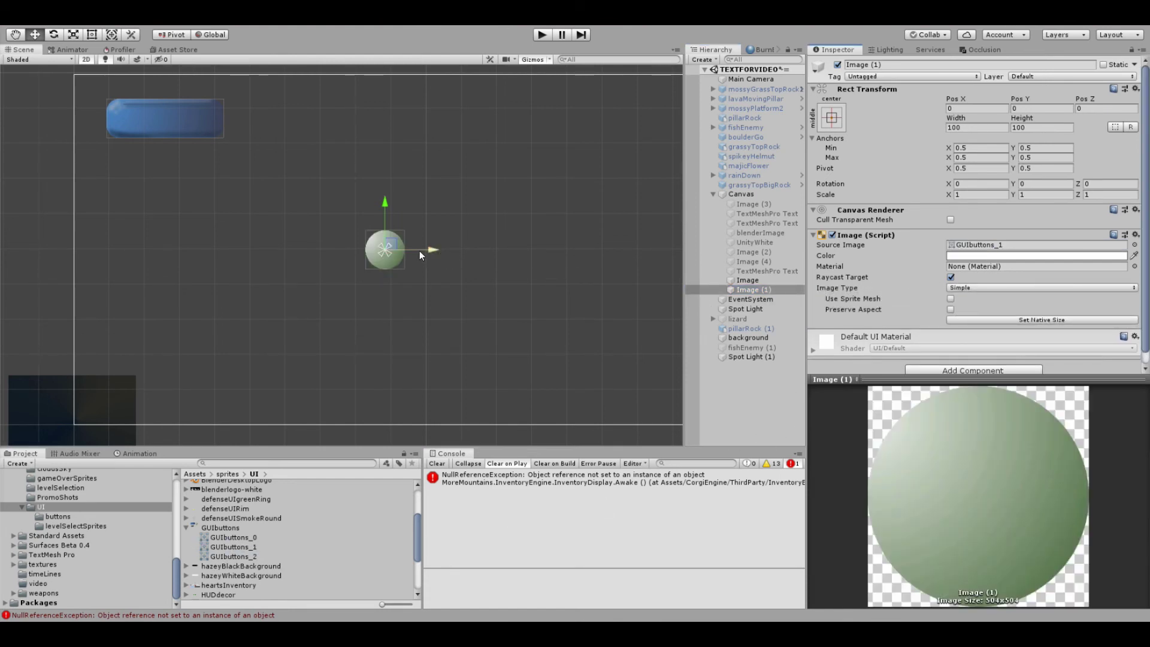
drag(393, 243, 210, 114)
- Scale the green circle to 0.715 and lower its tint alpha so it's partly transparent
click(72, 35)
click(35, 35)
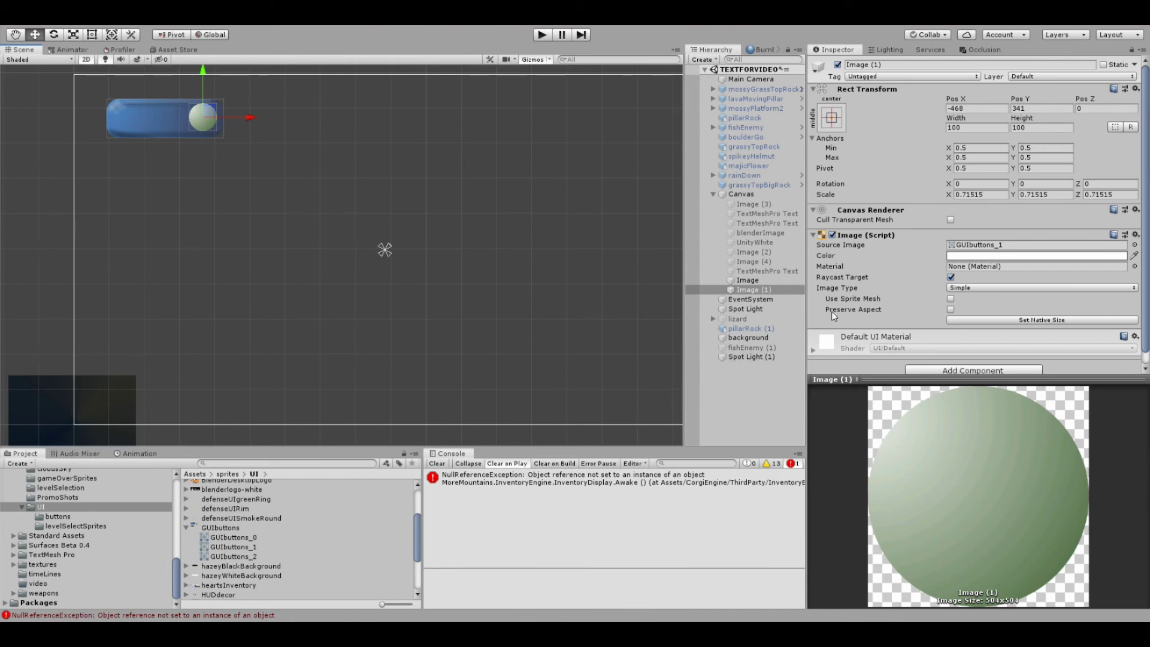
click(984, 257)
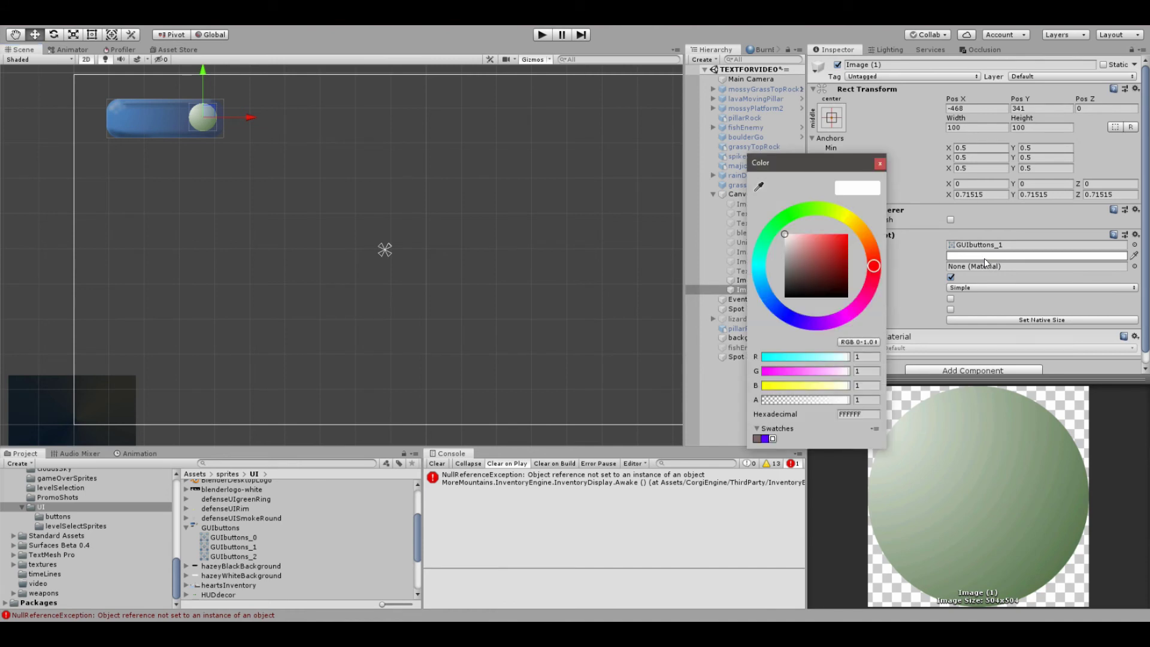
drag(829, 401, 851, 401)
click(879, 163)
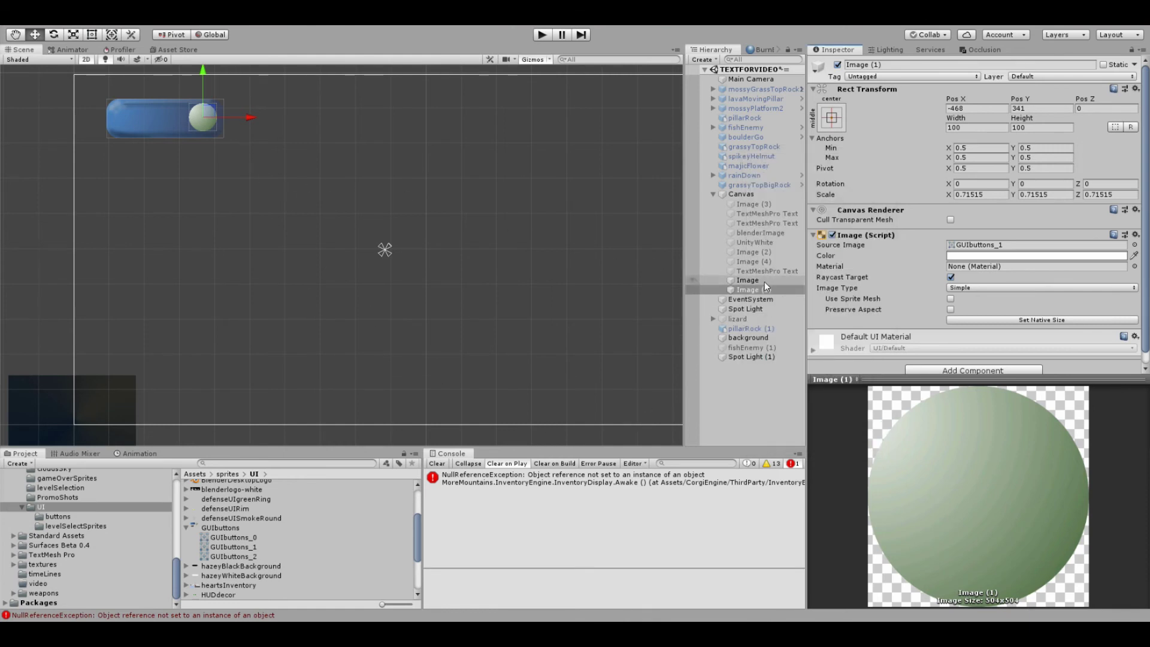
- Add a new UI Image under the Canvas and give it the GUIbuttons_2 arrow sprite
click(739, 193)
right_click(739, 193)
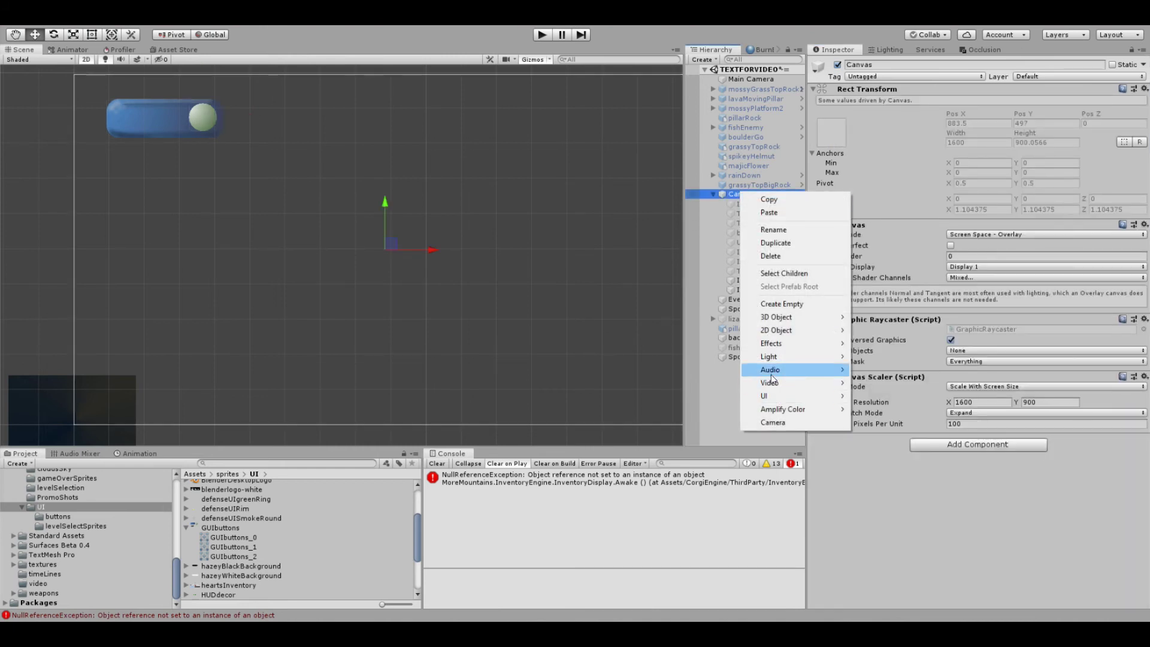
mouse_move(773, 396)
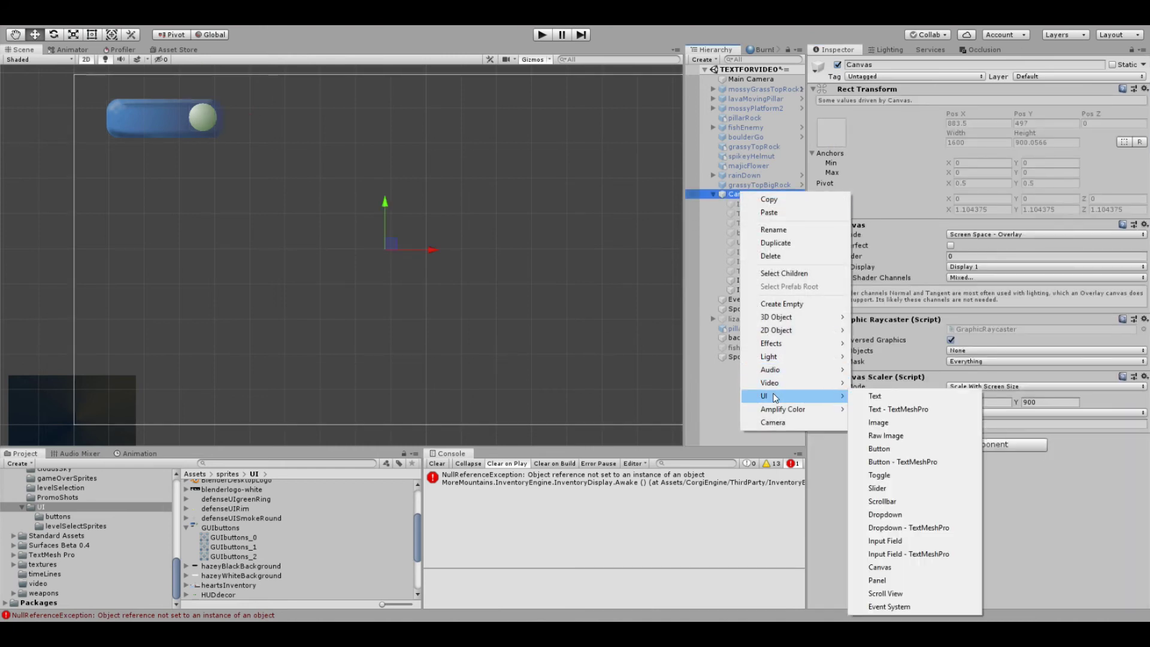
click(888, 423)
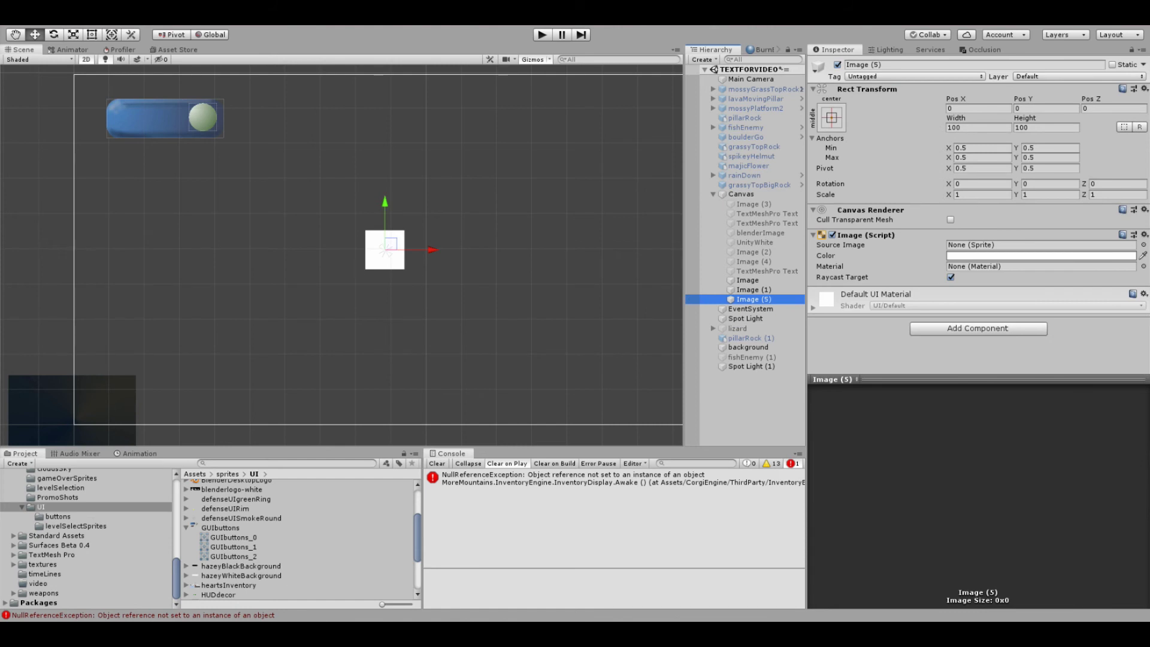
drag(223, 557, 983, 246)
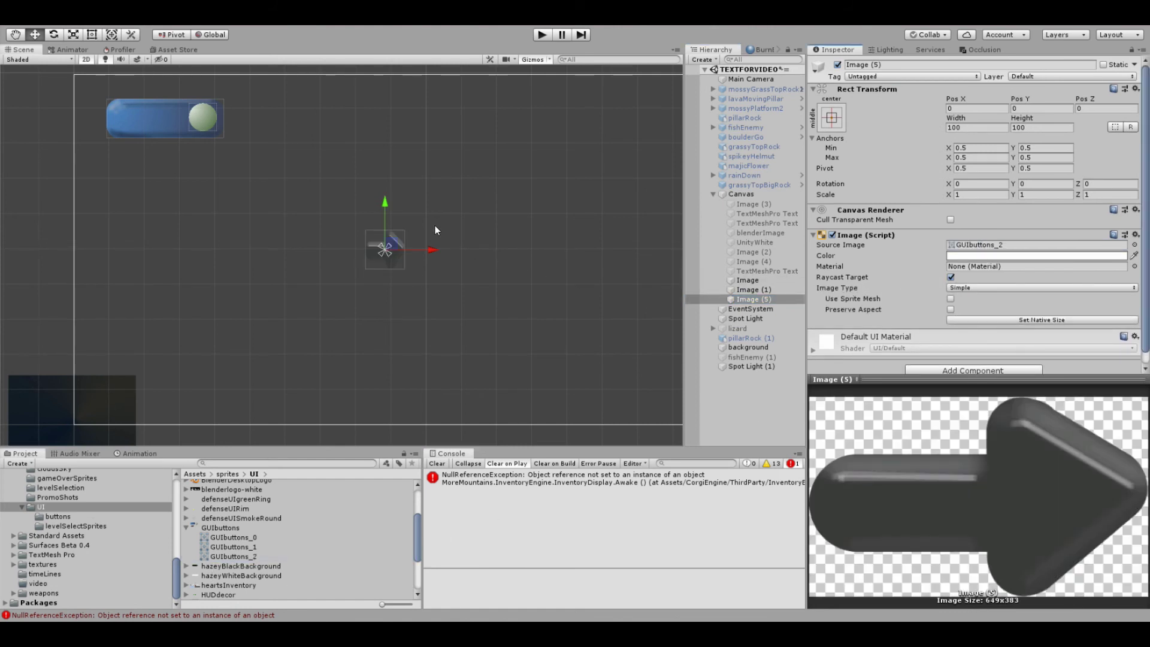
- Stretch the arrow image to X scale 1.6501 and place it left of the canvas centre
click(73, 35)
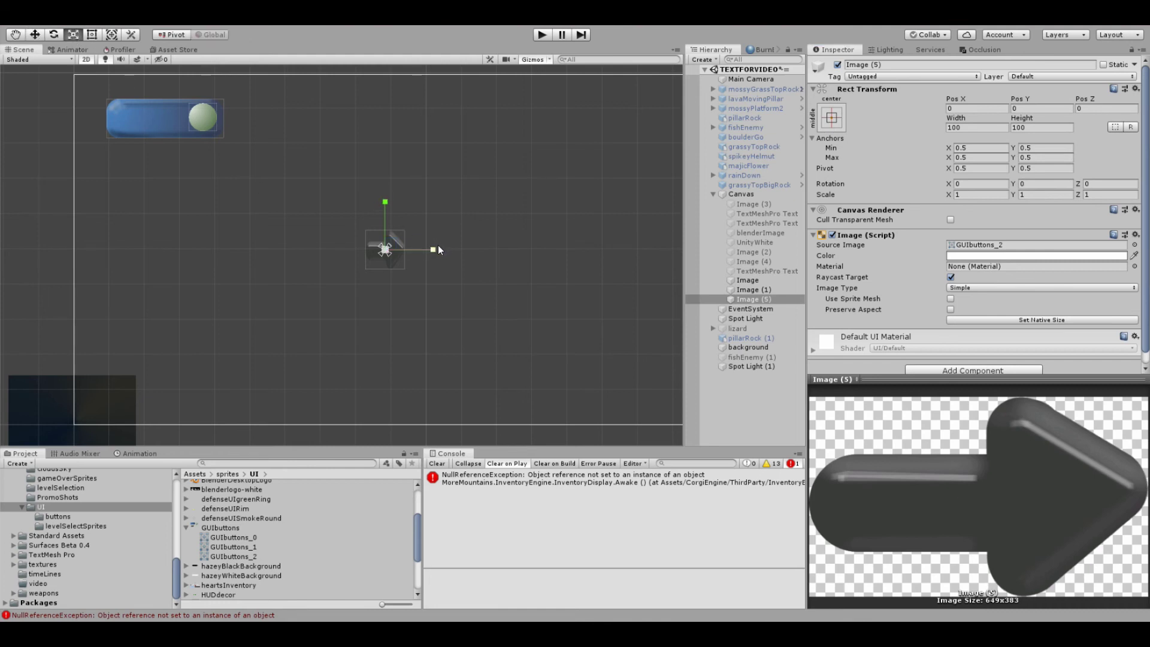
drag(434, 249, 465, 257)
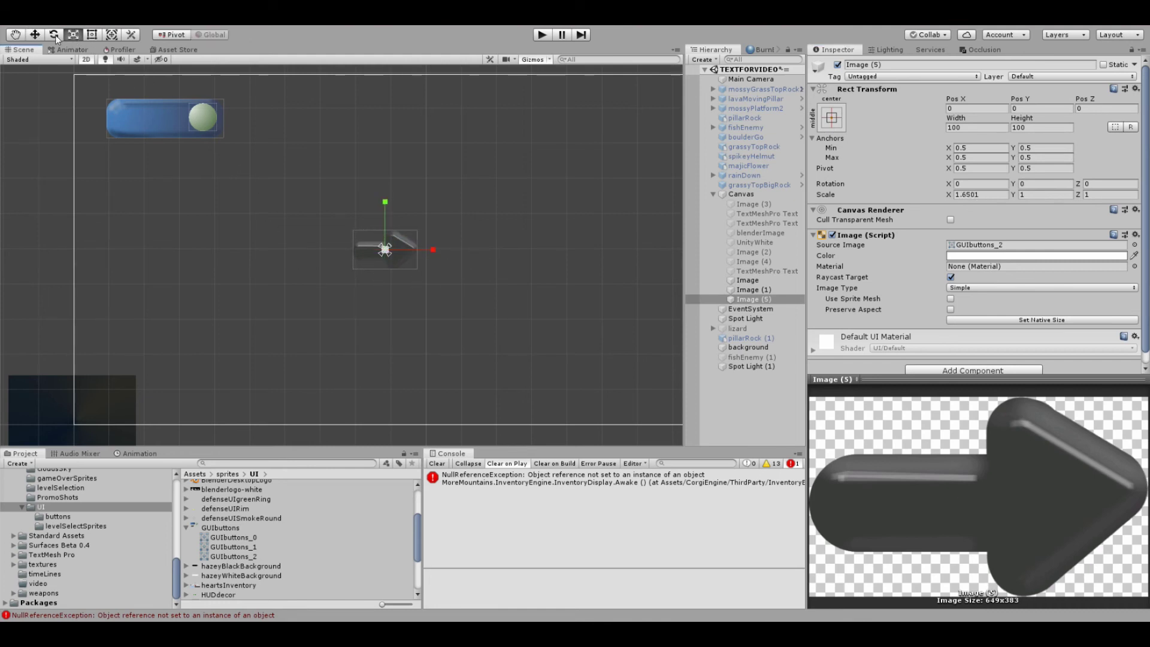
click(36, 34)
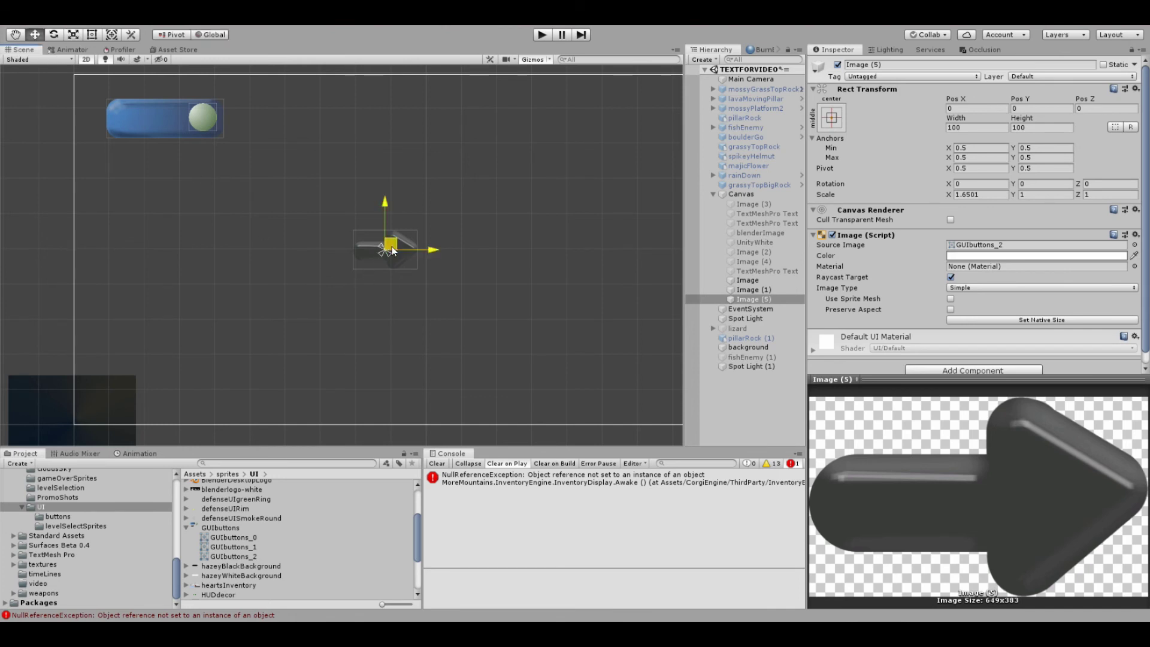
drag(393, 250, 280, 252)
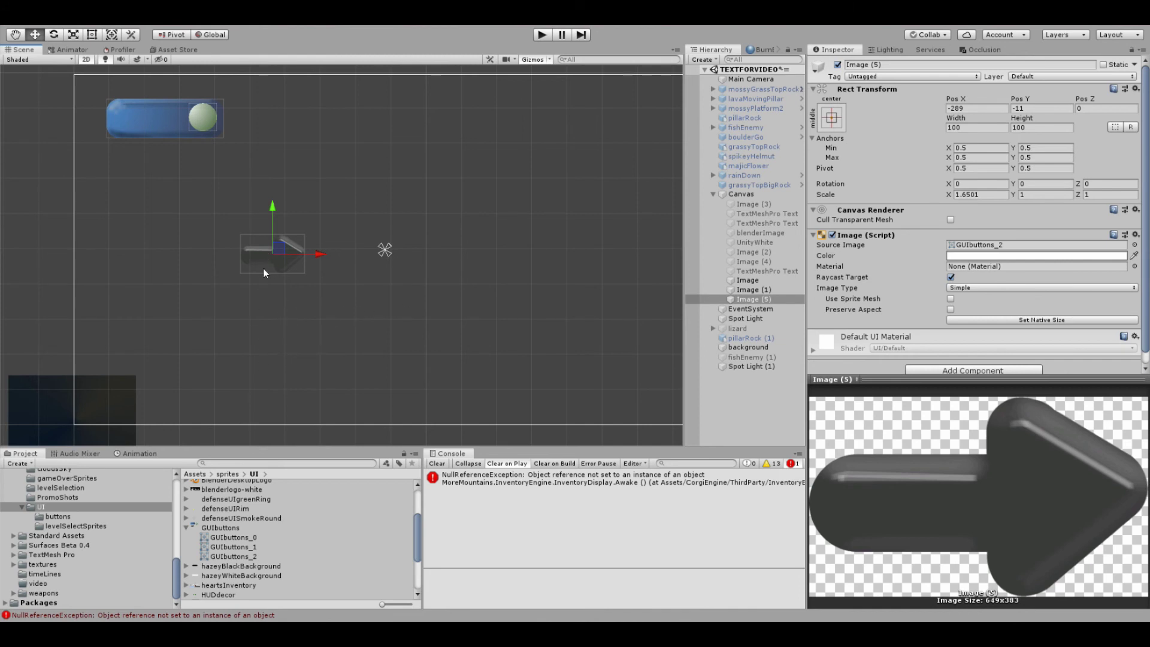
click(737, 298)
- Create and save an animation clip named arrowPoint2.anim for Image (5)
click(140, 454)
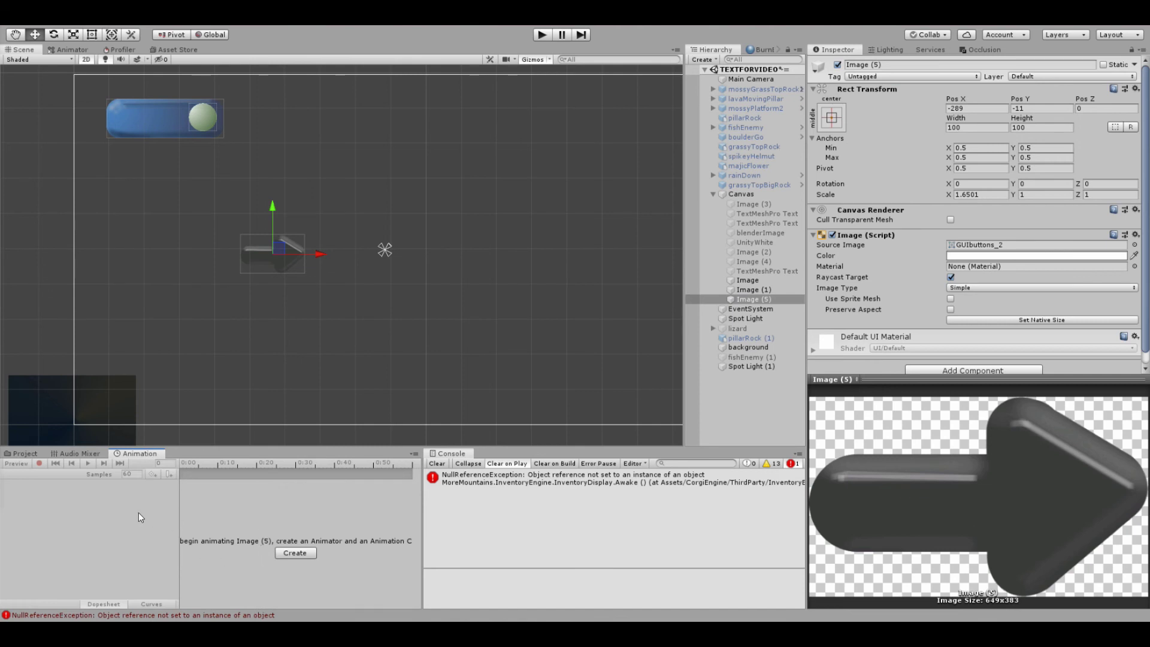
click(296, 552)
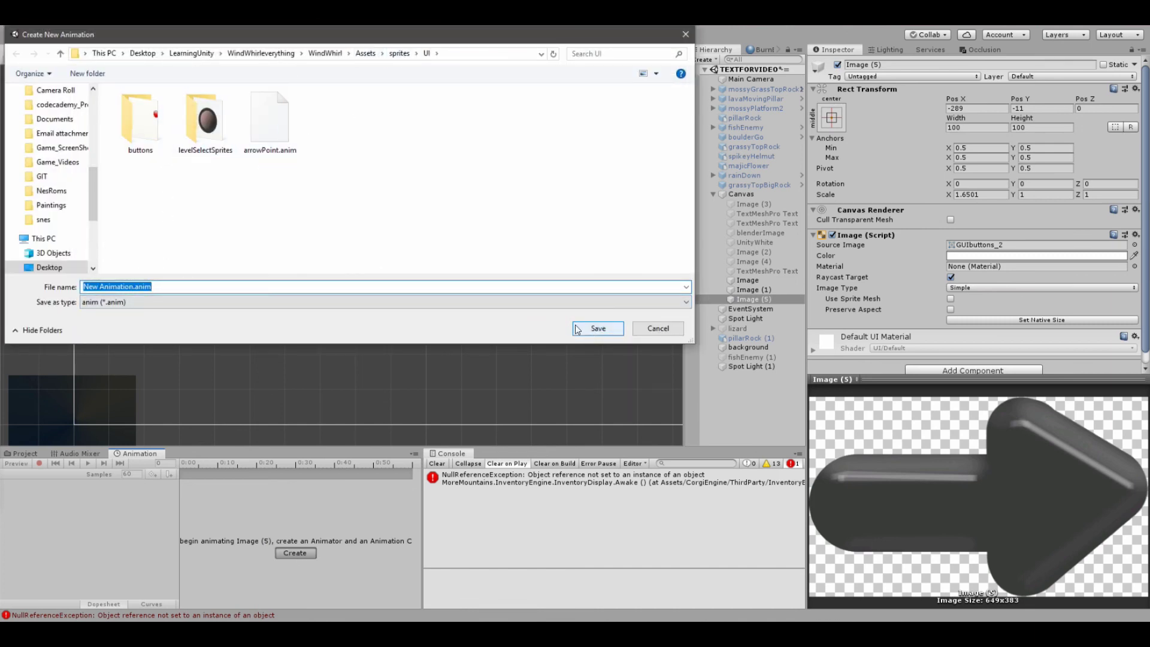
text(a)
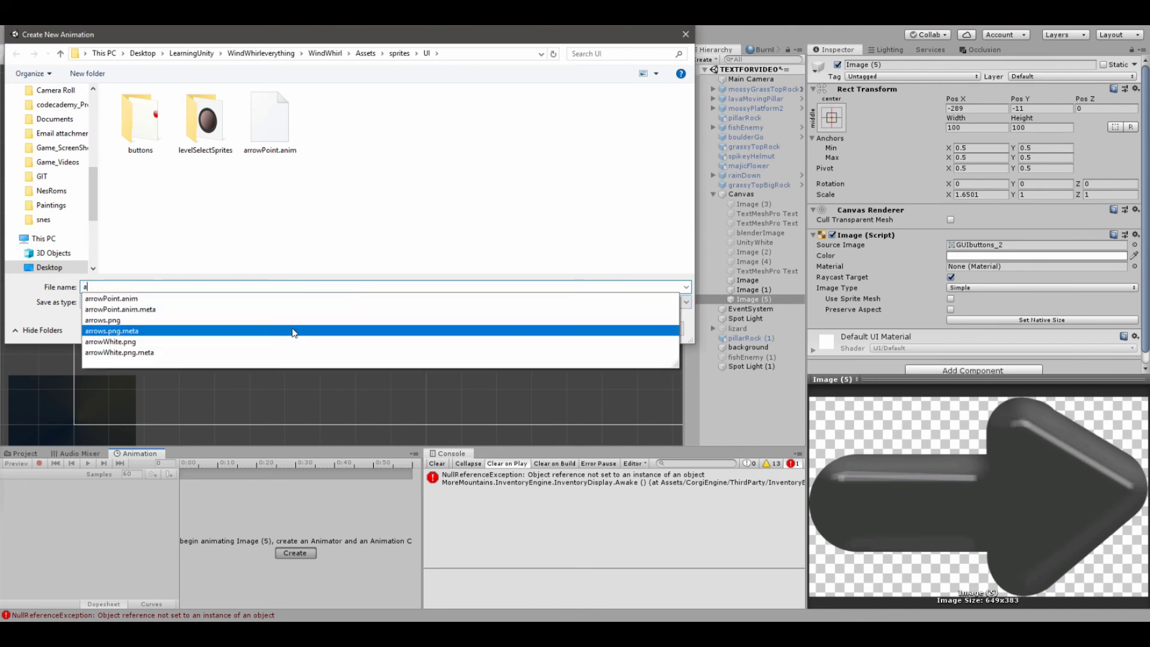
text(rro)
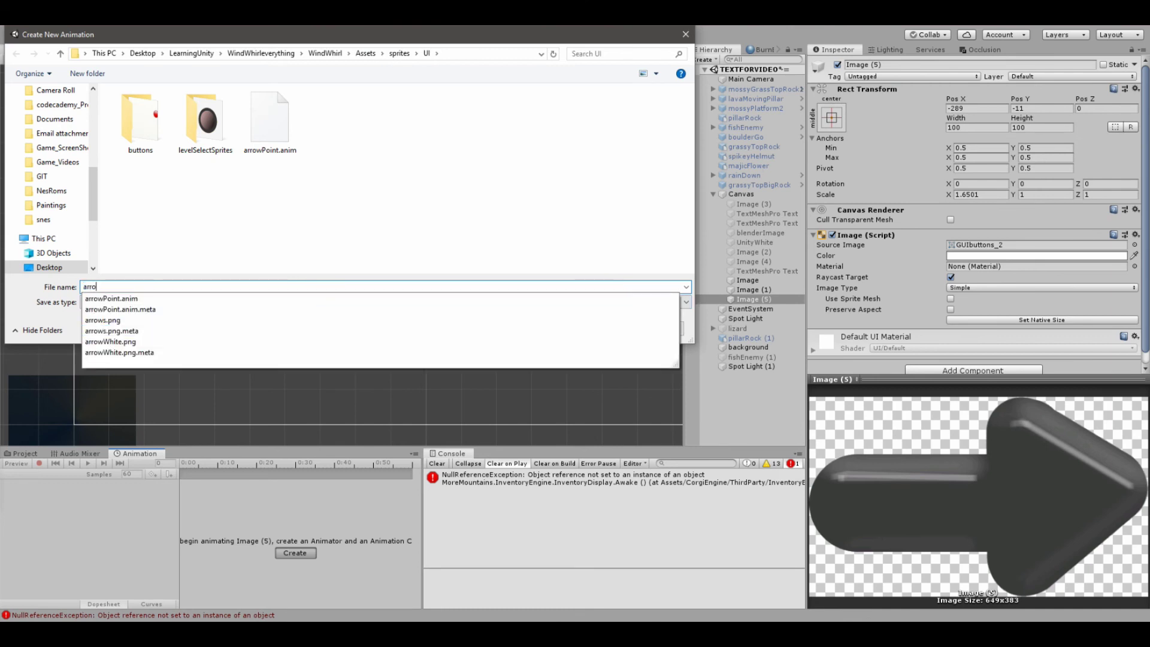
text(wP)
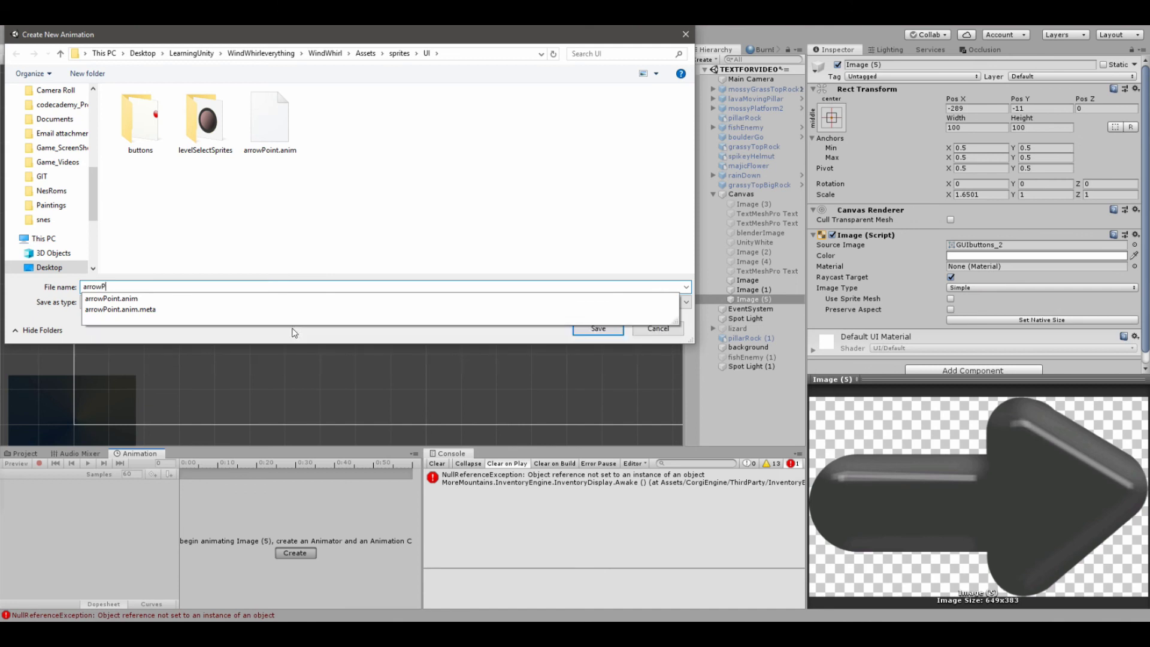
text(oint2)
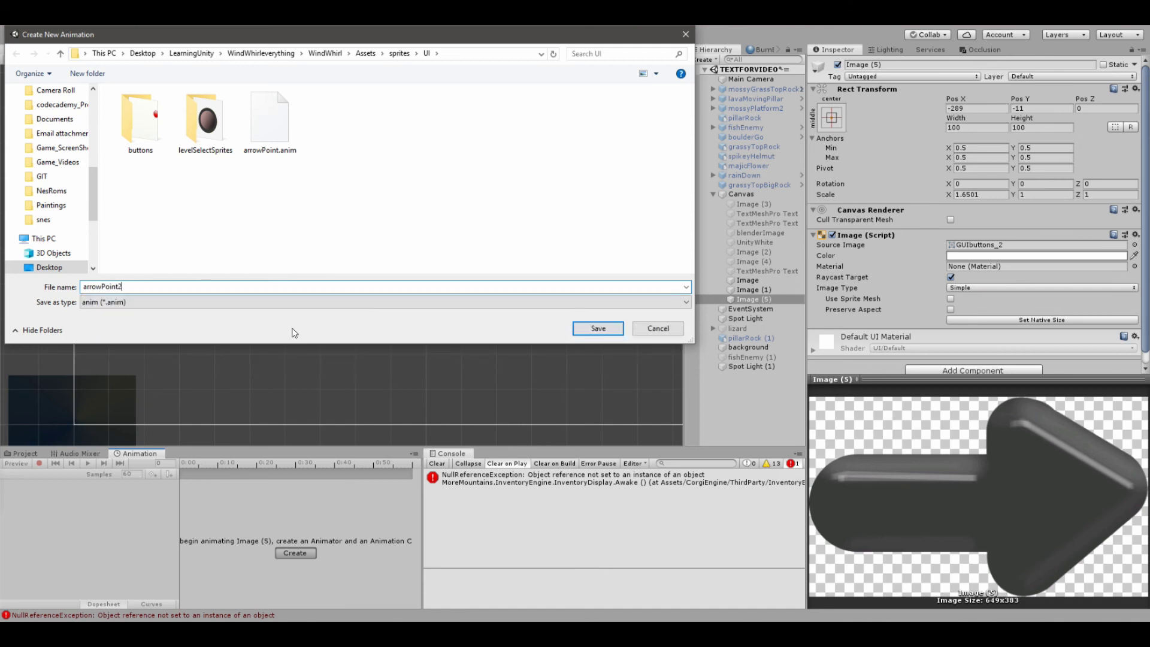
key(Return)
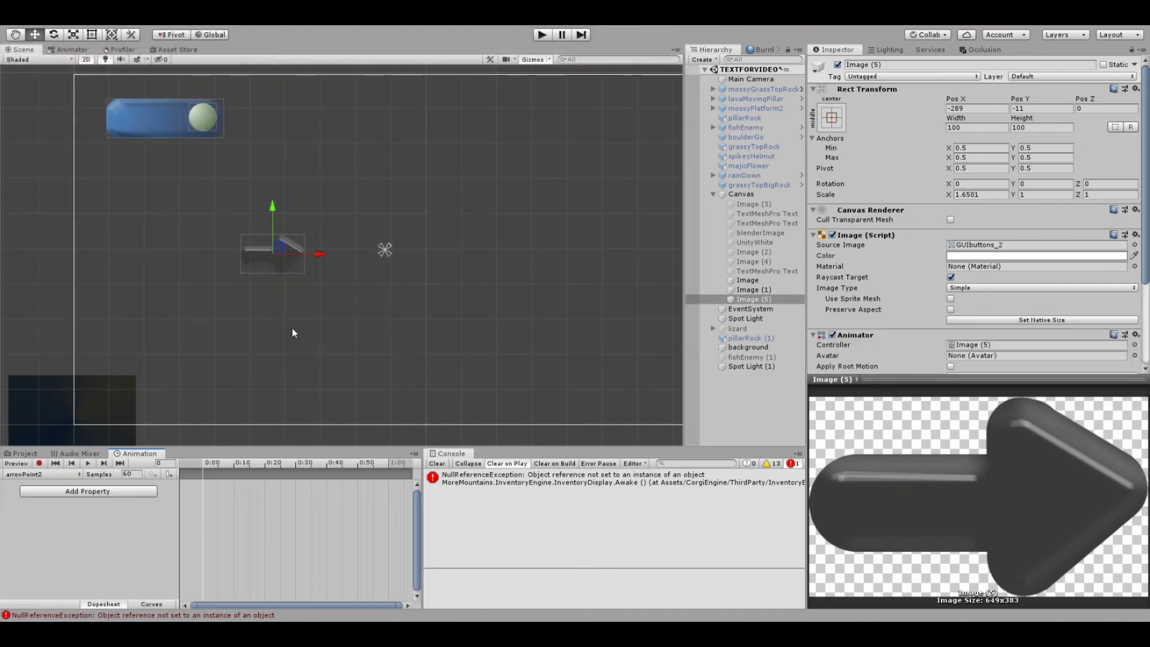
- Record keyframes narrowing the arrow image to width 39.4 at 0:00 and widening it to 115.9 at 0:30
key(r)
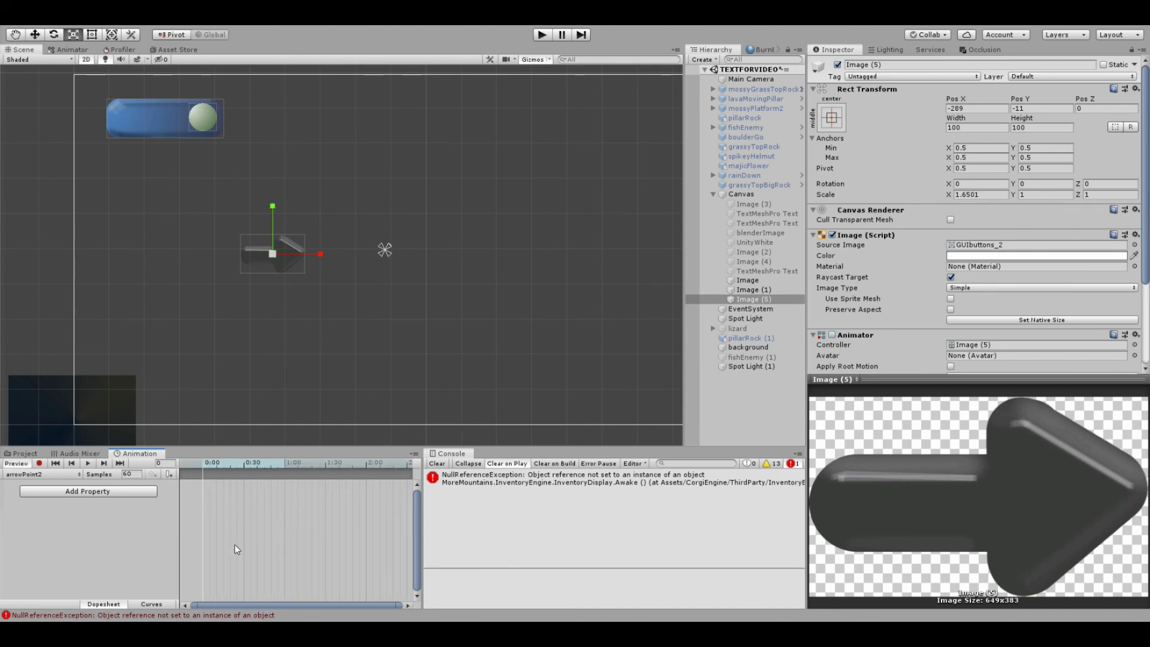
click(41, 464)
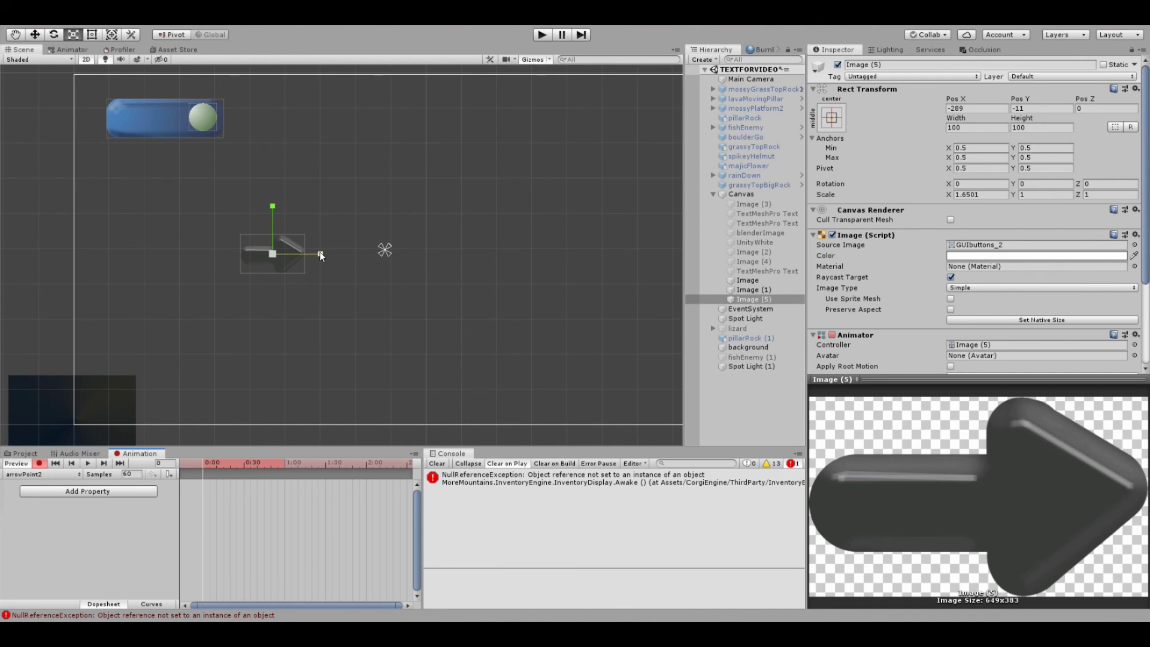
click(92, 34)
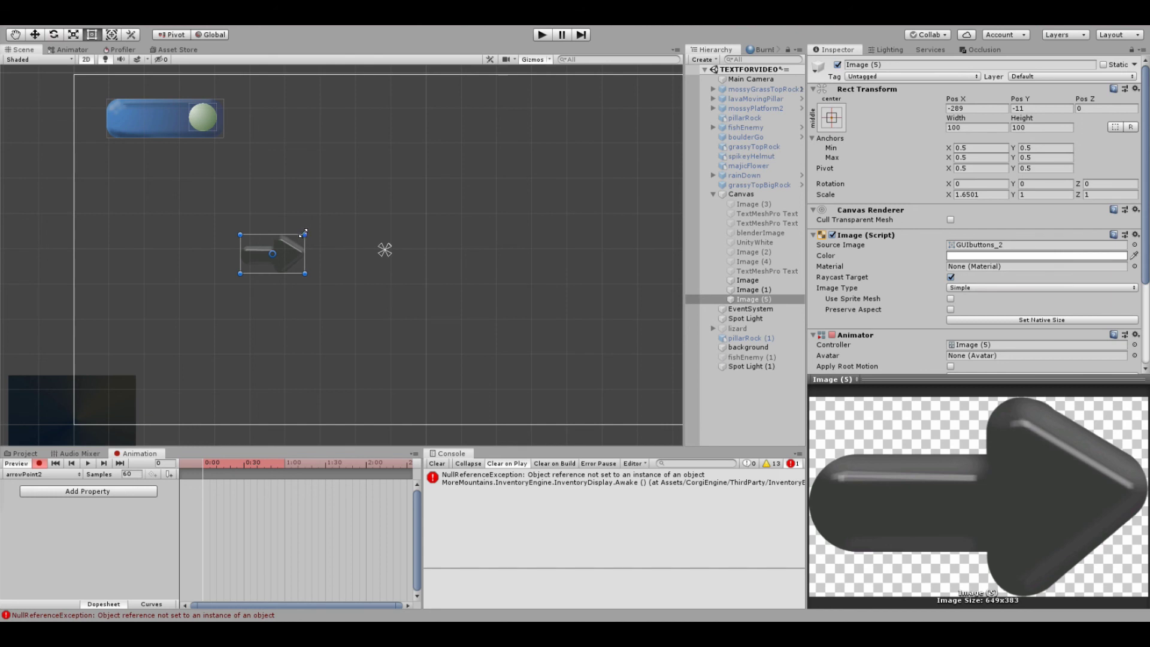
drag(305, 252, 266, 258)
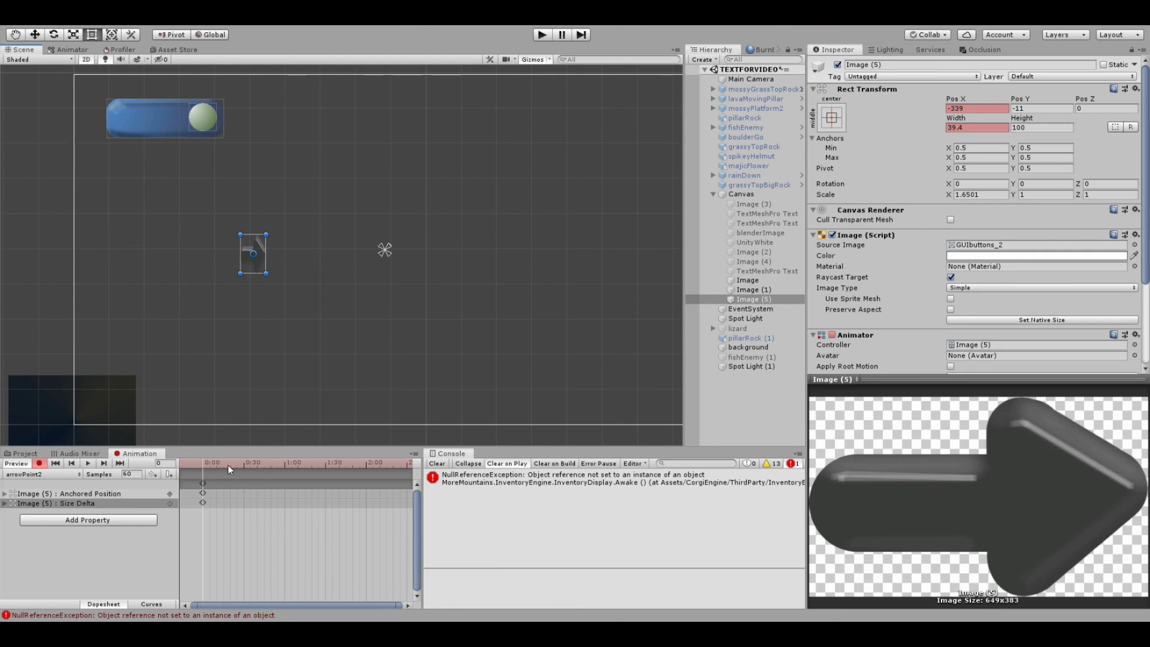
scroll(223, 477, up, 2)
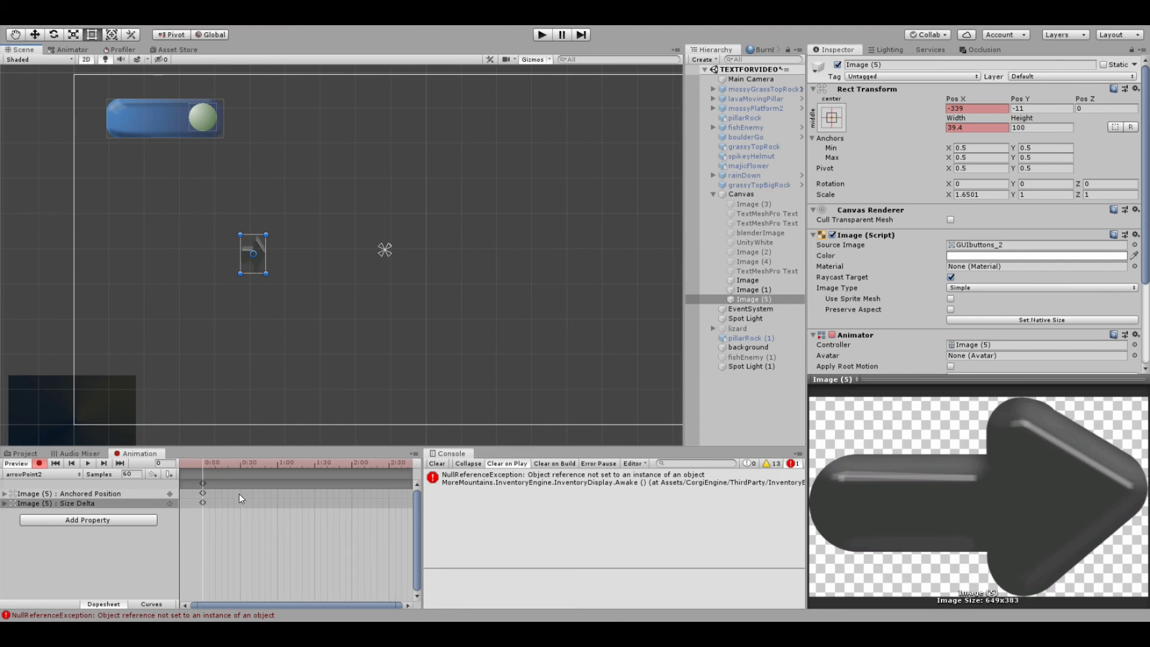
click(240, 463)
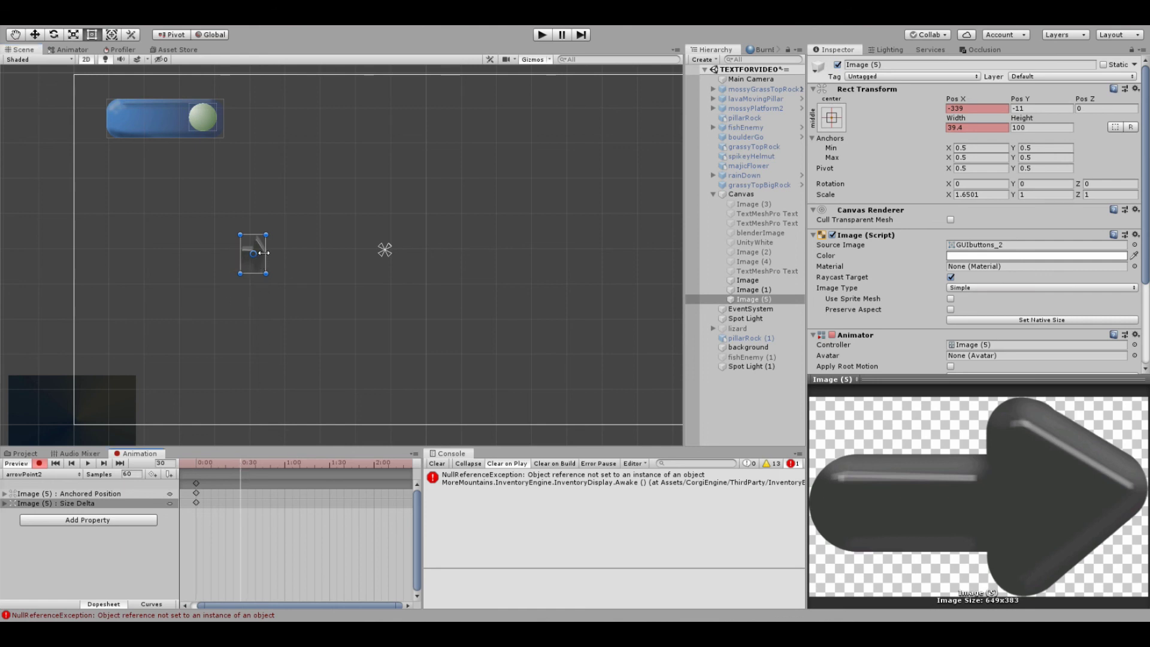
drag(264, 253, 312, 255)
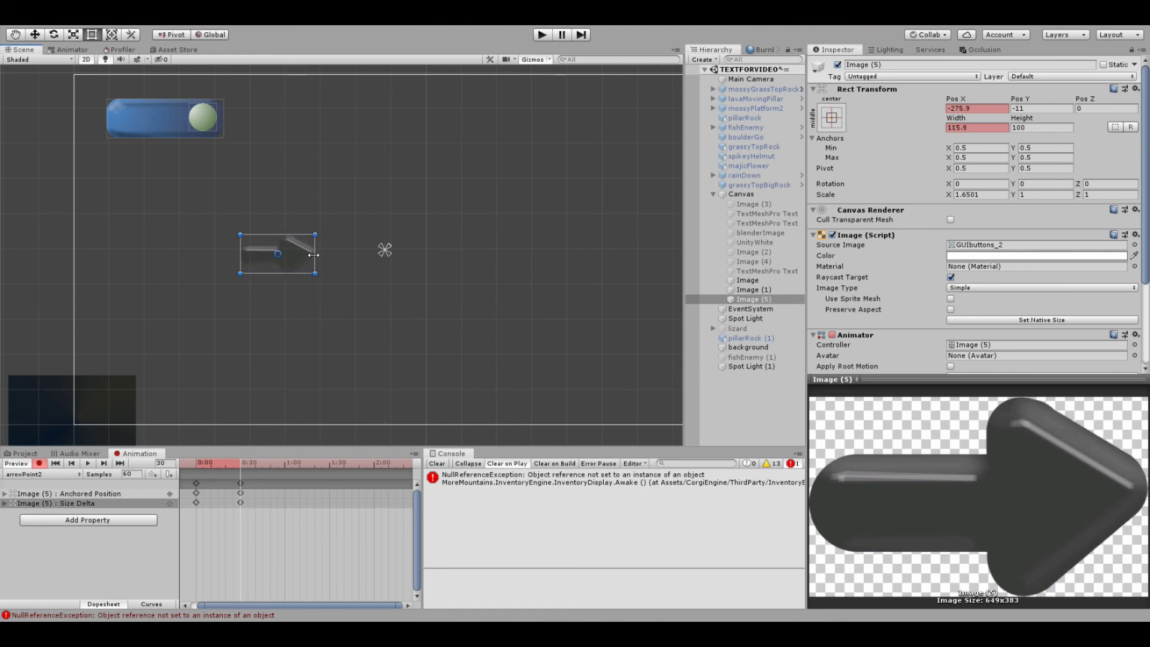
- Copy the narrow 0:00 keyframes to 1:00 and shift the wide-pose keyframes slightly earlier
click(197, 483)
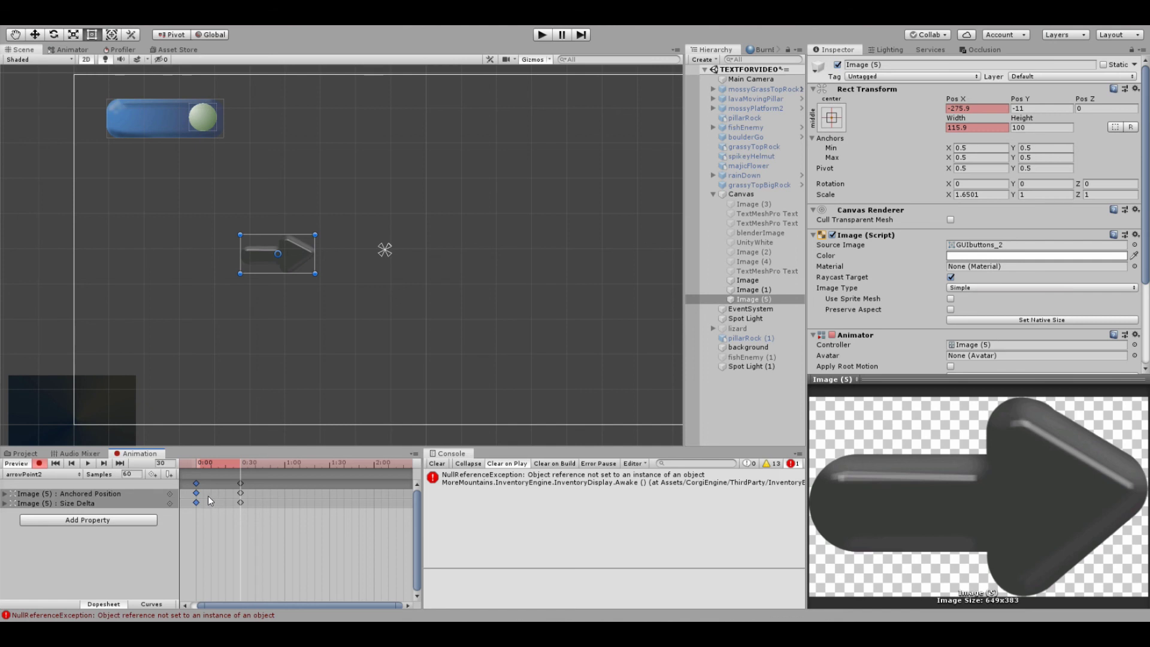
click(284, 463)
key(ctrl+v)
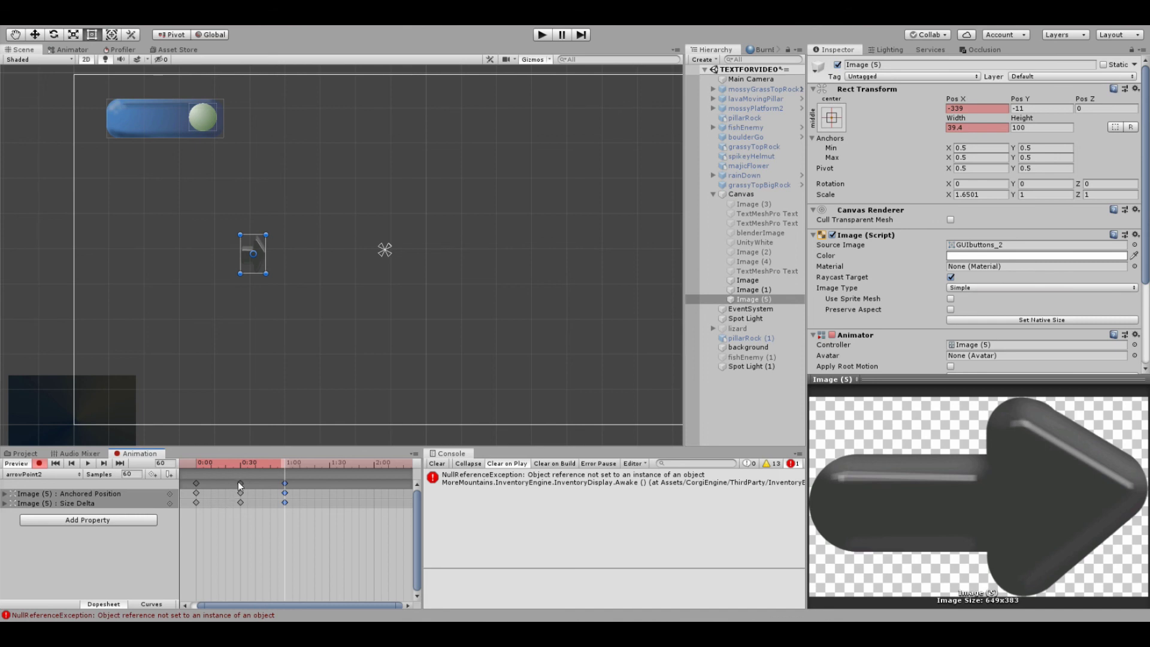
click(240, 483)
drag(222, 490, 220, 490)
- Preview the arrowPoint2 loop, zooming in on the stretching arrow image
click(87, 463)
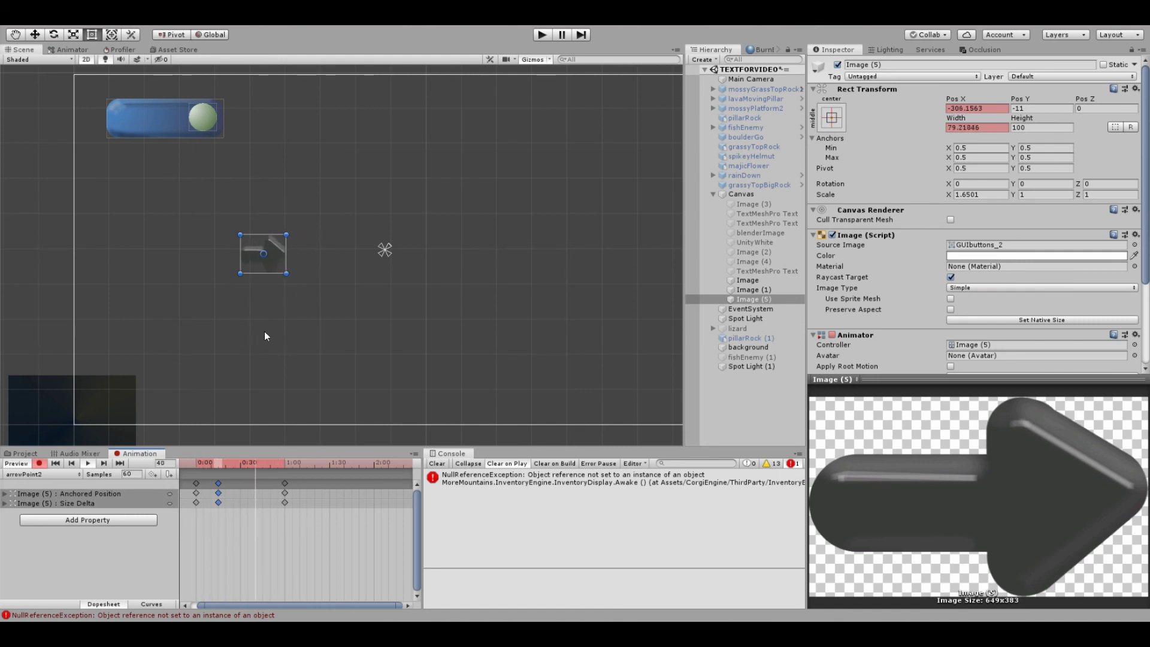
scroll(273, 274, up, 1)
scroll(285, 282, up, 5)
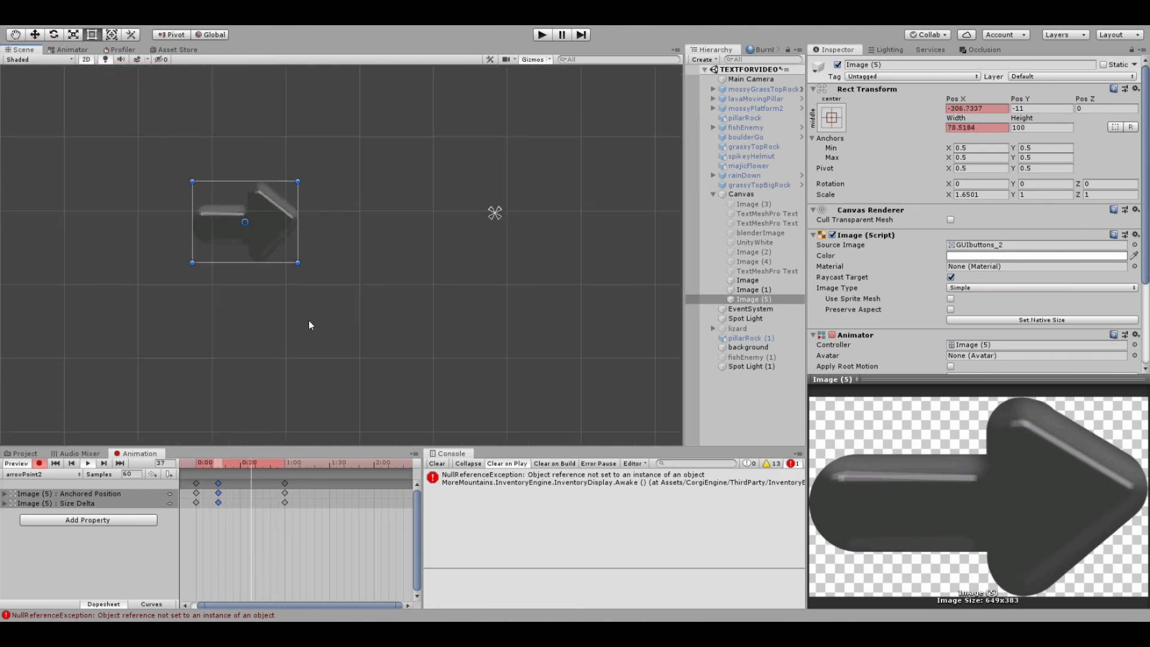
drag(336, 286, 343, 368)
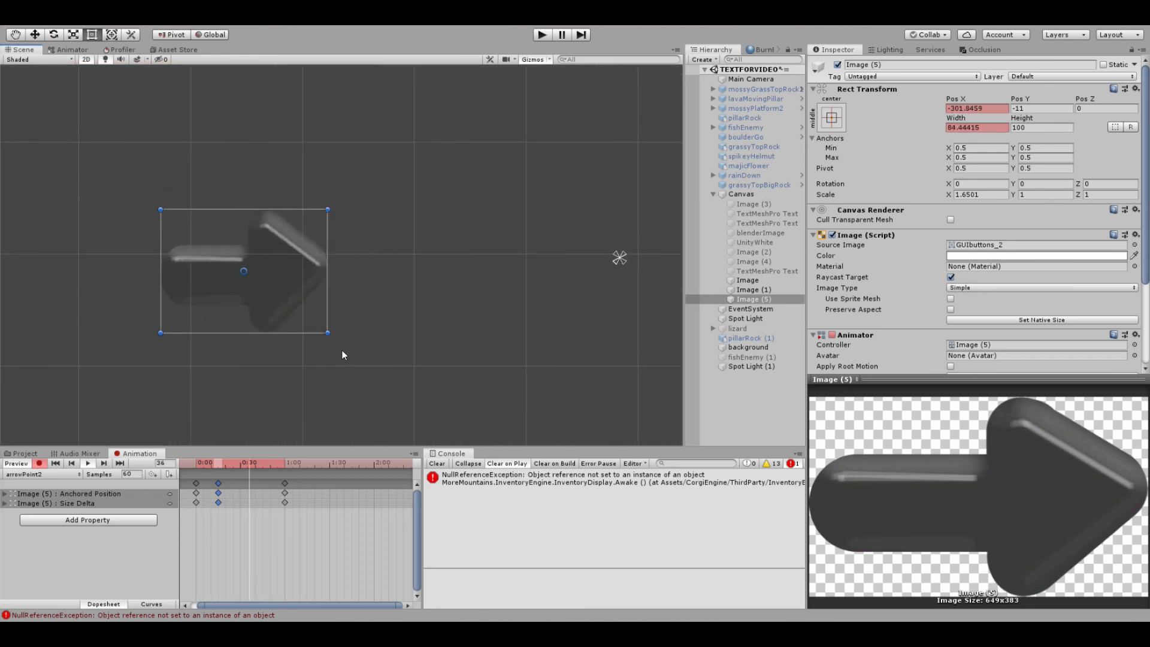